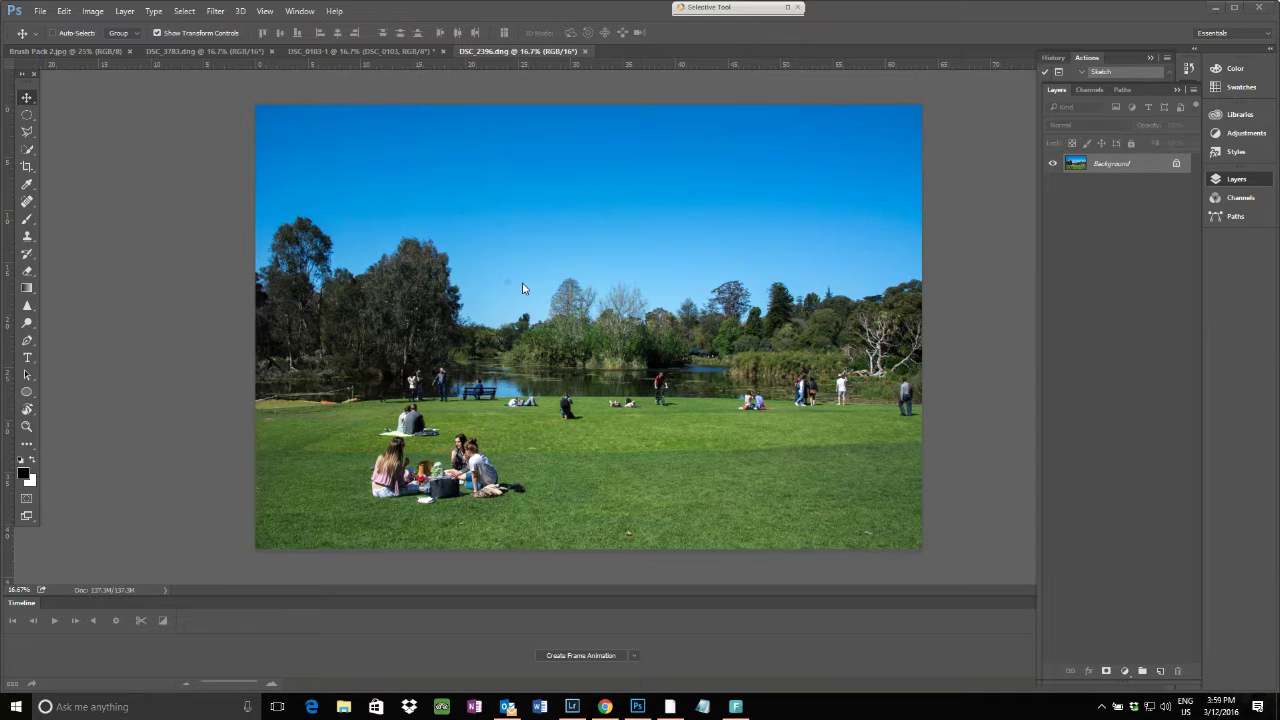
Step: Zoom the park photo to 50%, pan up to the sky, and pick the Spot Healing Brush
key("ctrl+plus")
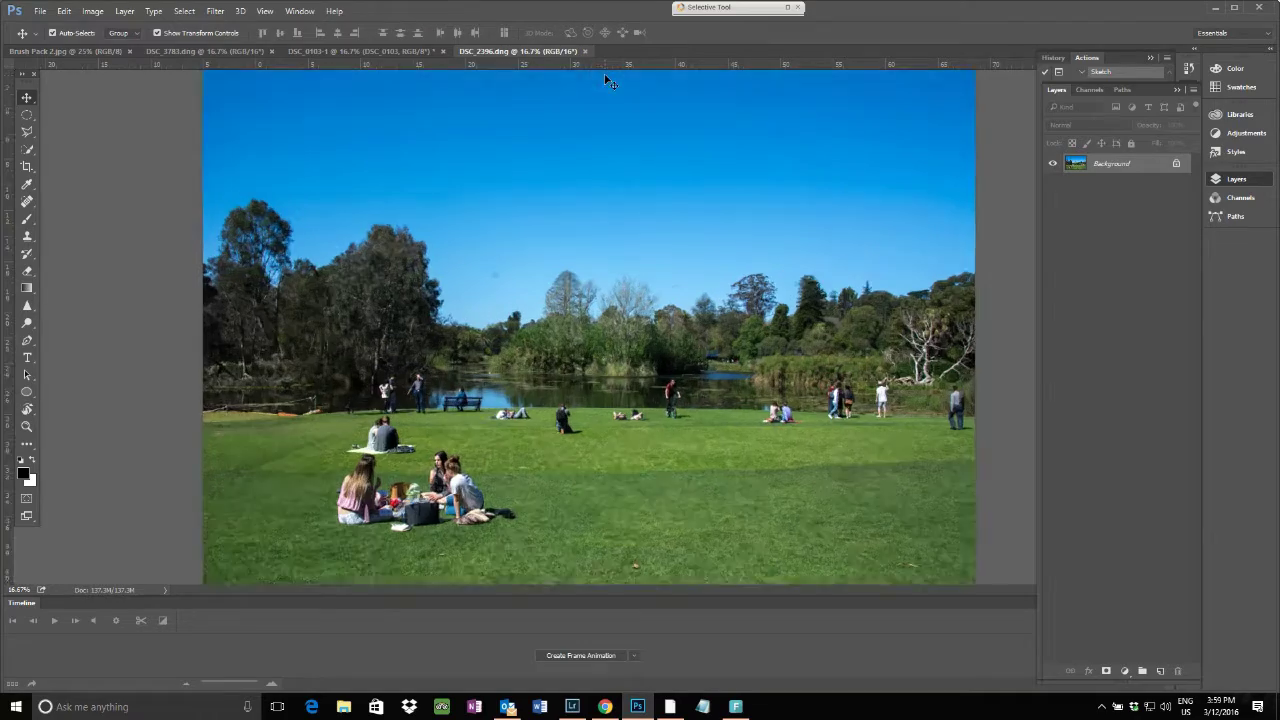
key("ctrl+plus")
key("ctrl+plus")
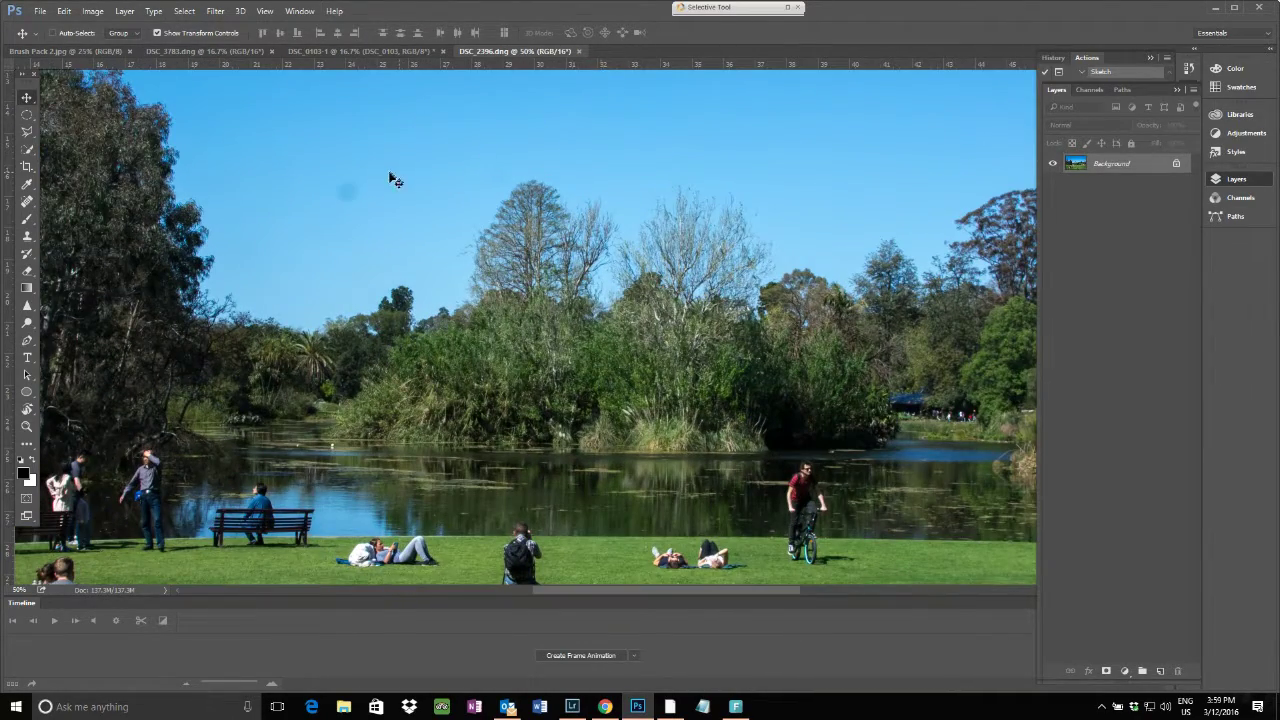
left_click_drag(400, 206, 528, 314)
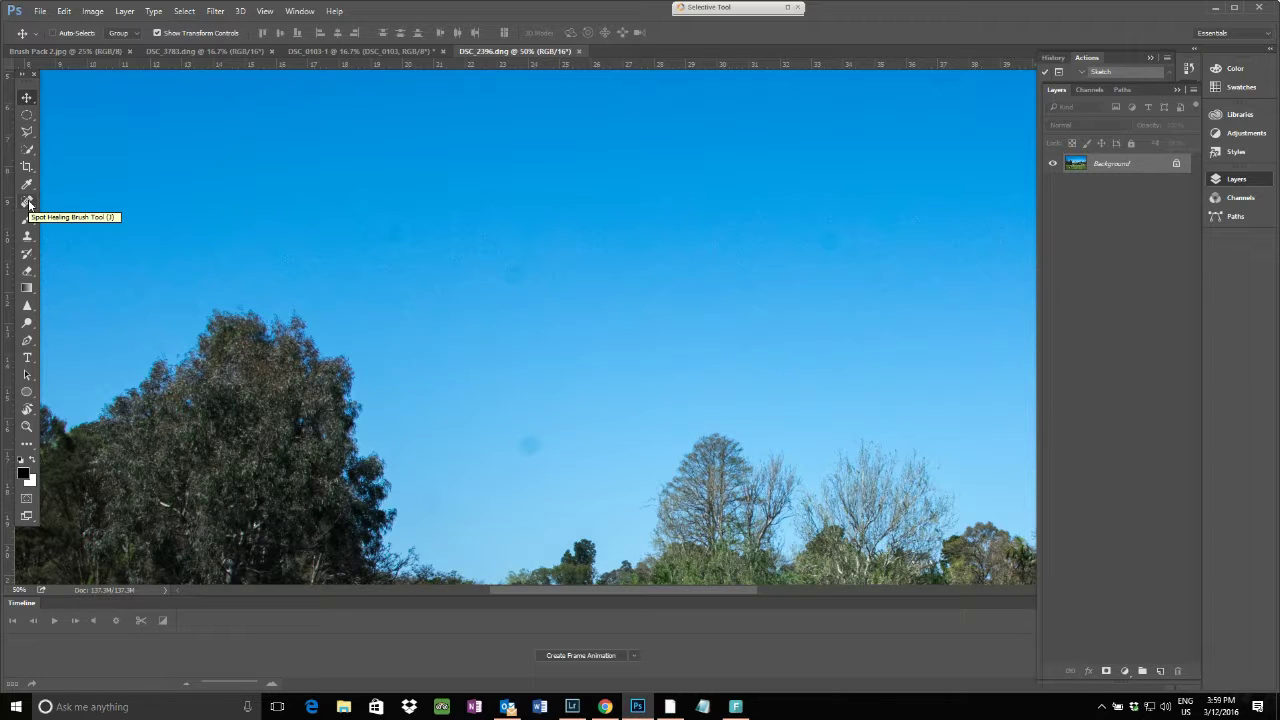
left_click(29, 203)
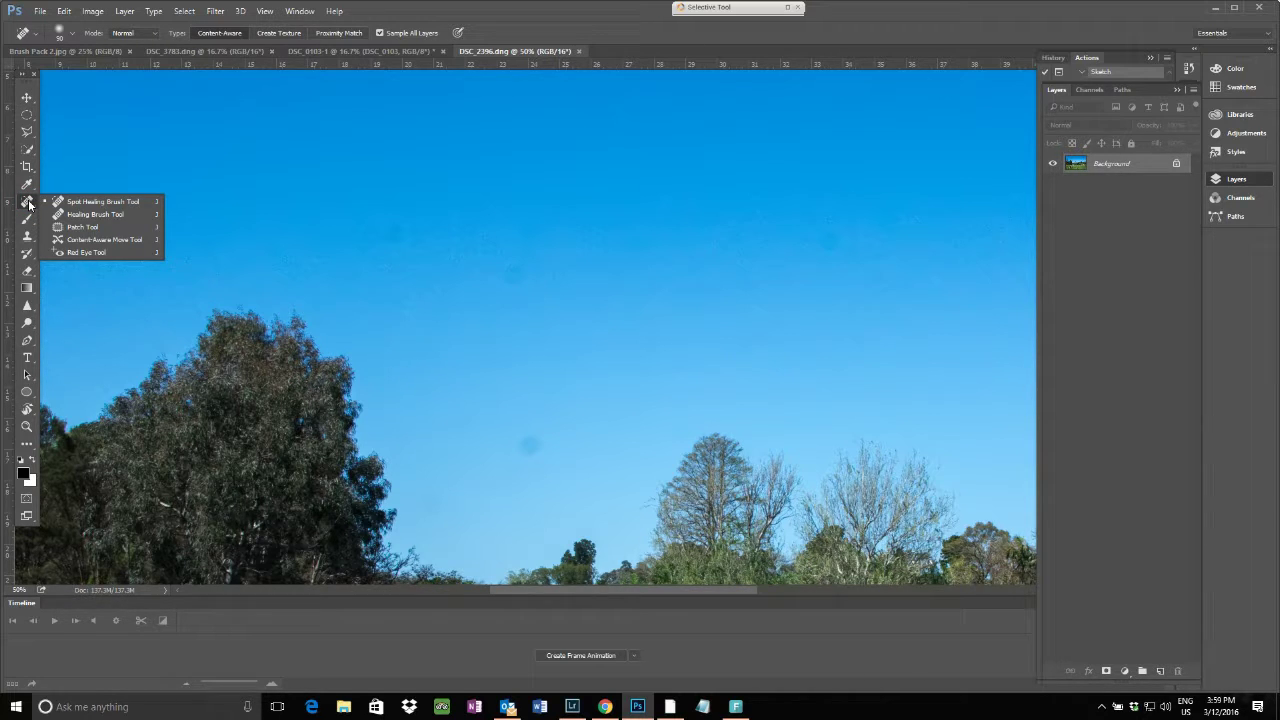
Step: Enlarge the Spot Healing Brush and keep Normal mode with Content-Aware type
left_click(79, 204)
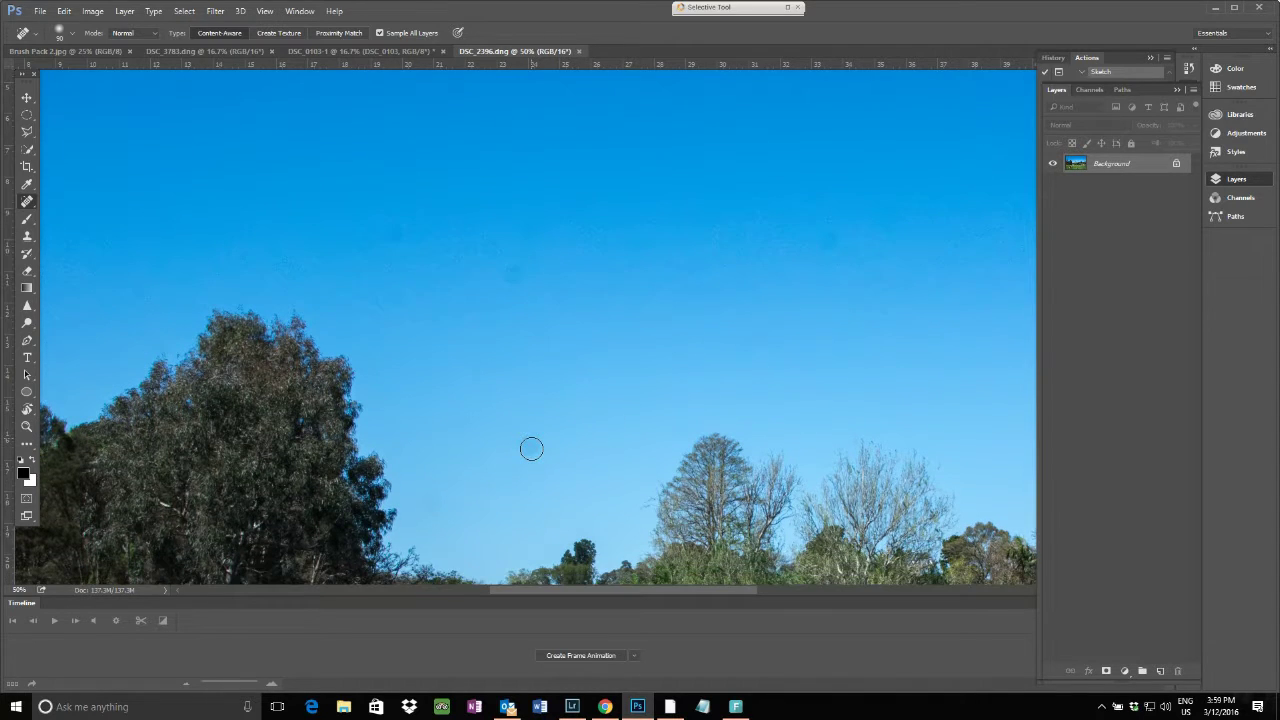
key("bracketright")
key("bracketright")
key("bracketright")
key("bracketright")
left_click(74, 35)
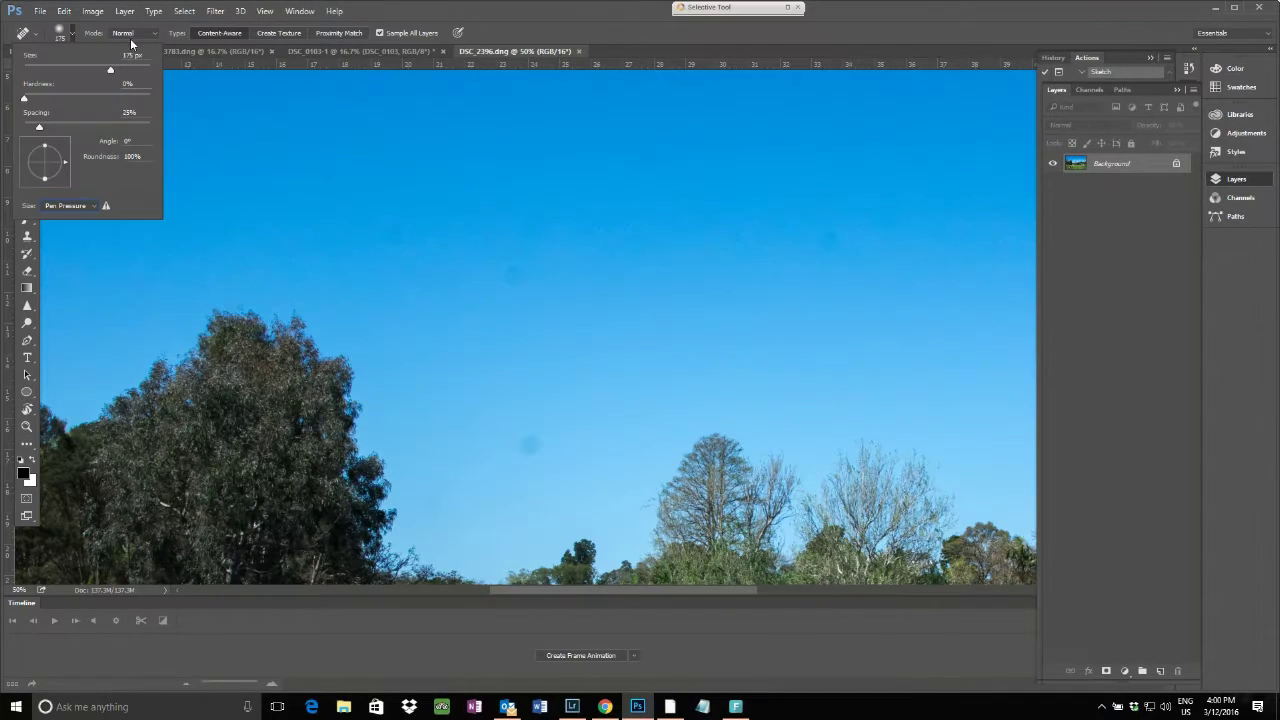
left_click(153, 35)
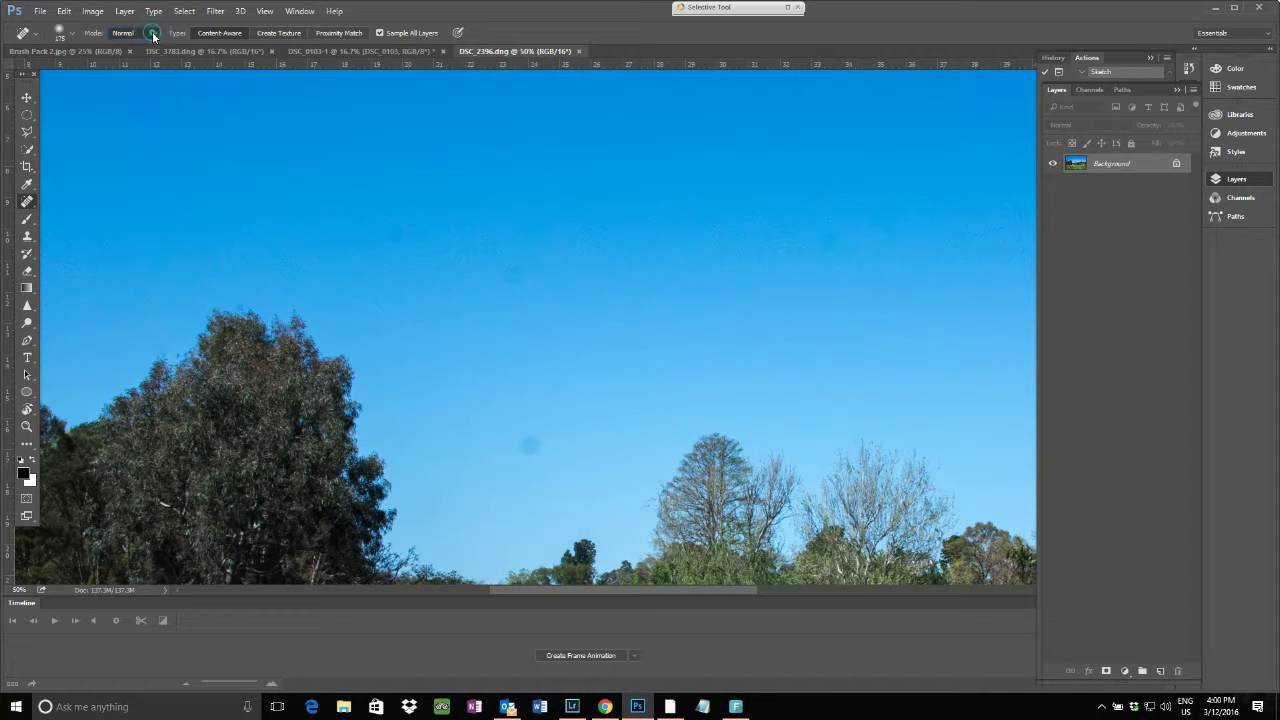
left_click(153, 35)
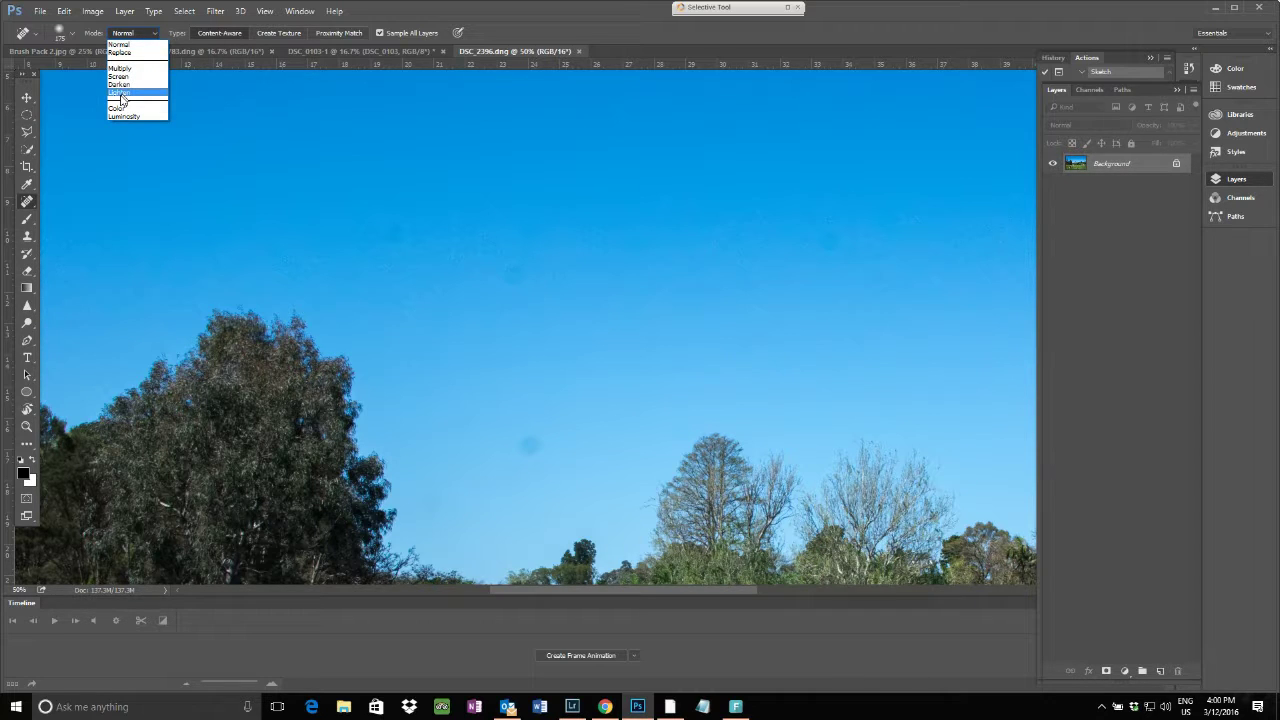
left_click(119, 42)
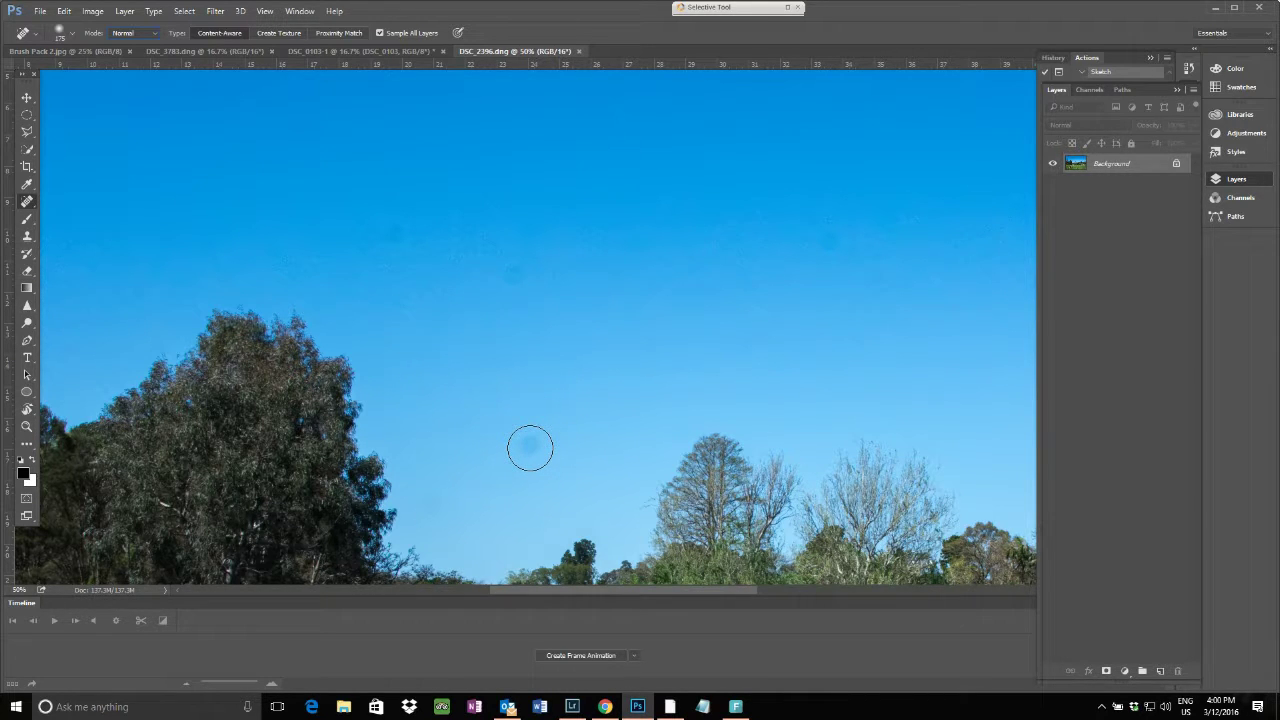
Step: Heal the three dark dust spots in the sky above the trees
key("ctrl+z")
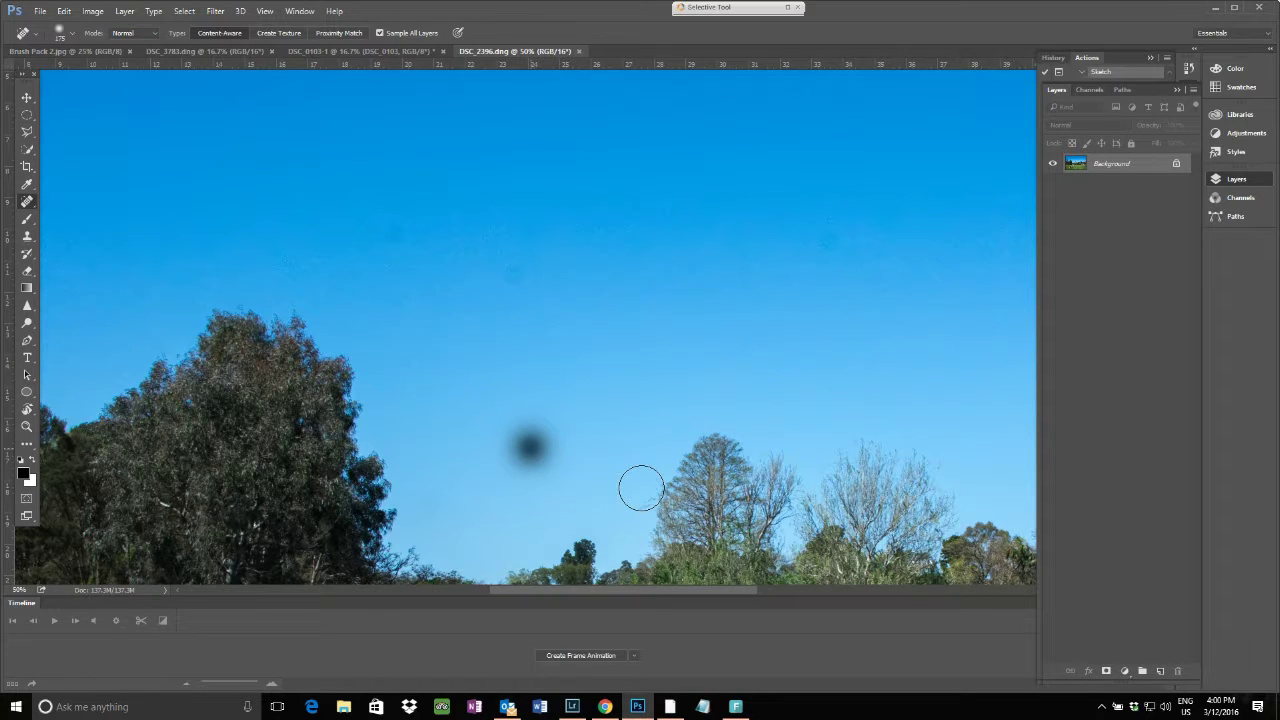
key("ctrl+z")
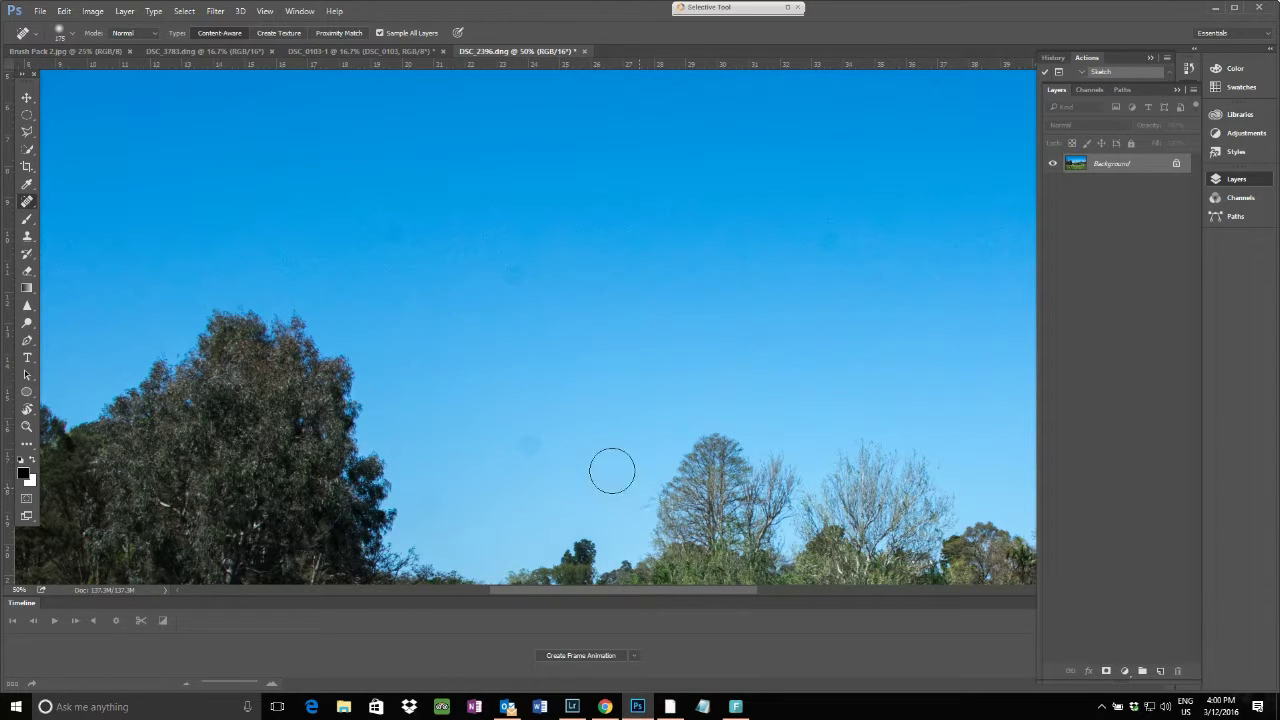
left_click(514, 274)
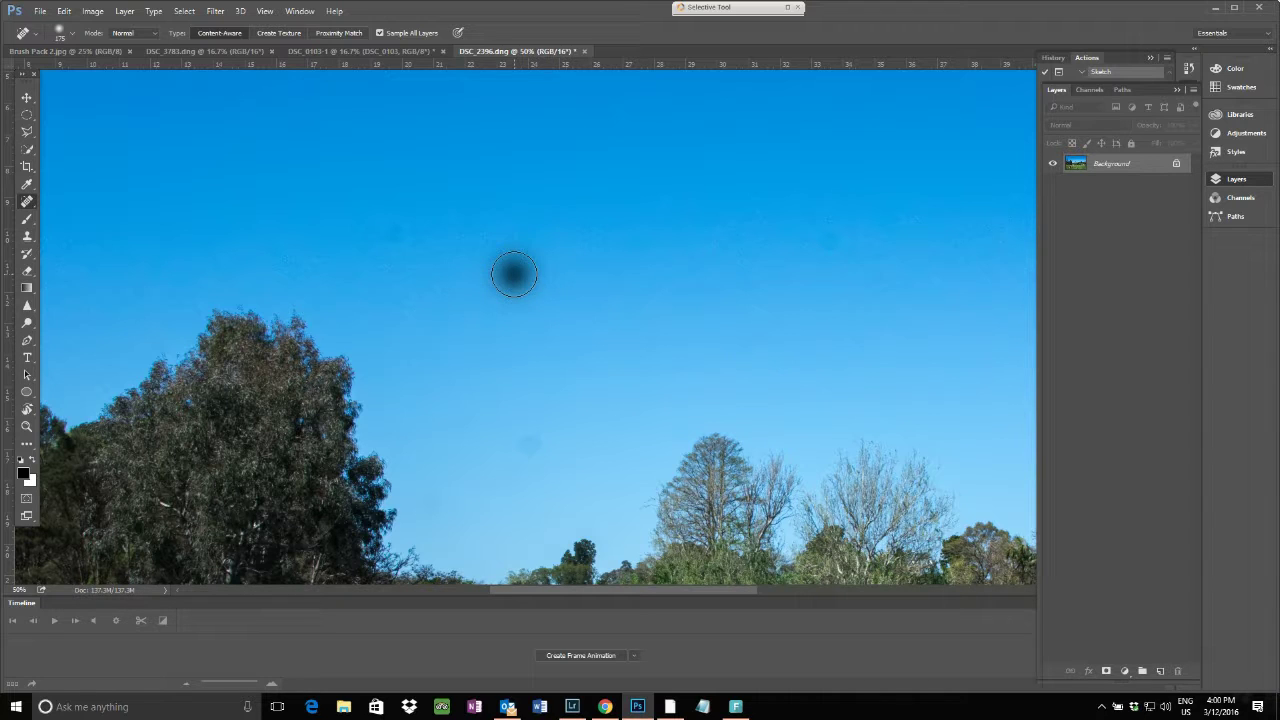
left_click(397, 230)
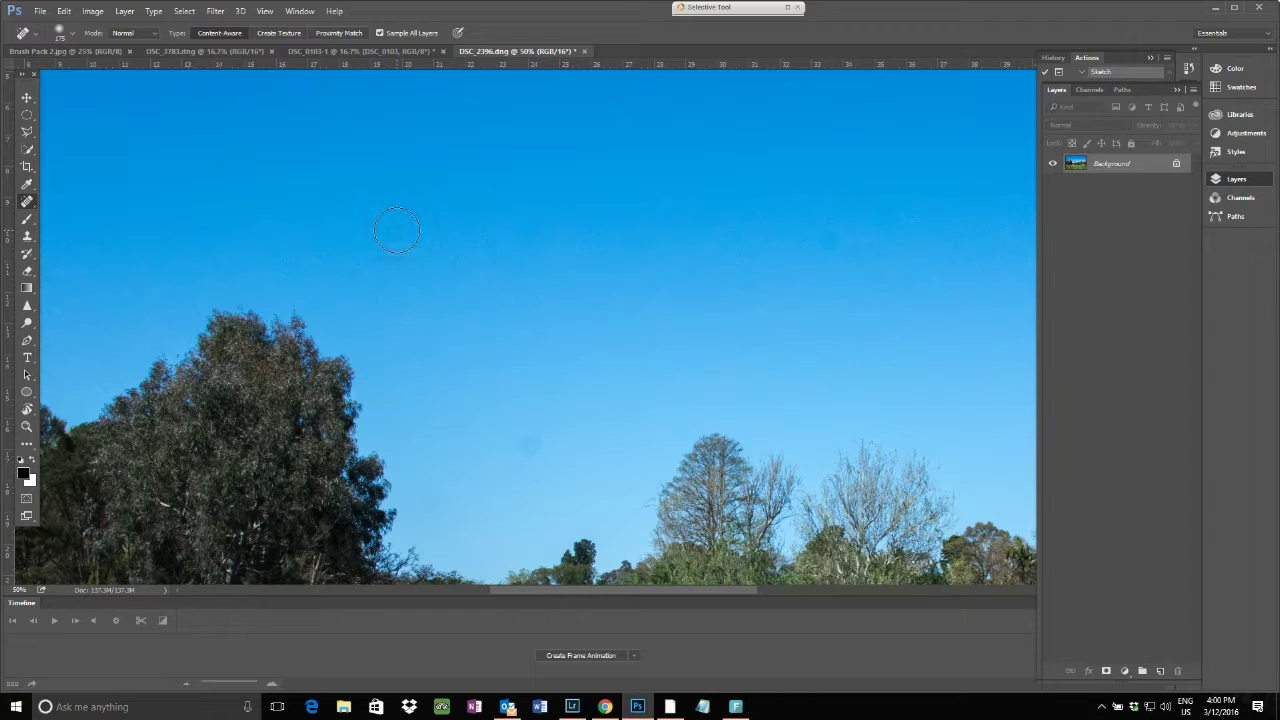
left_click(529, 449)
Step: Patch a sky area above the trees with the Patch Tool, then deselect
right_click(27, 201)
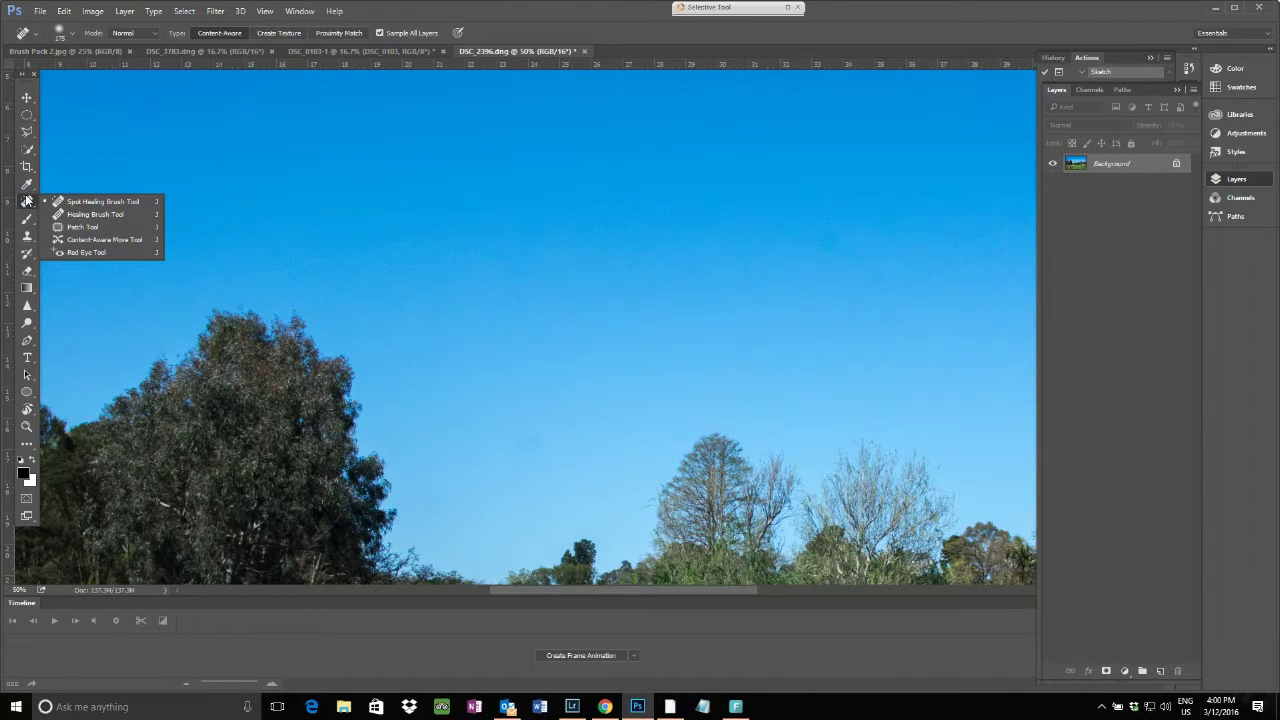
left_click(96, 227)
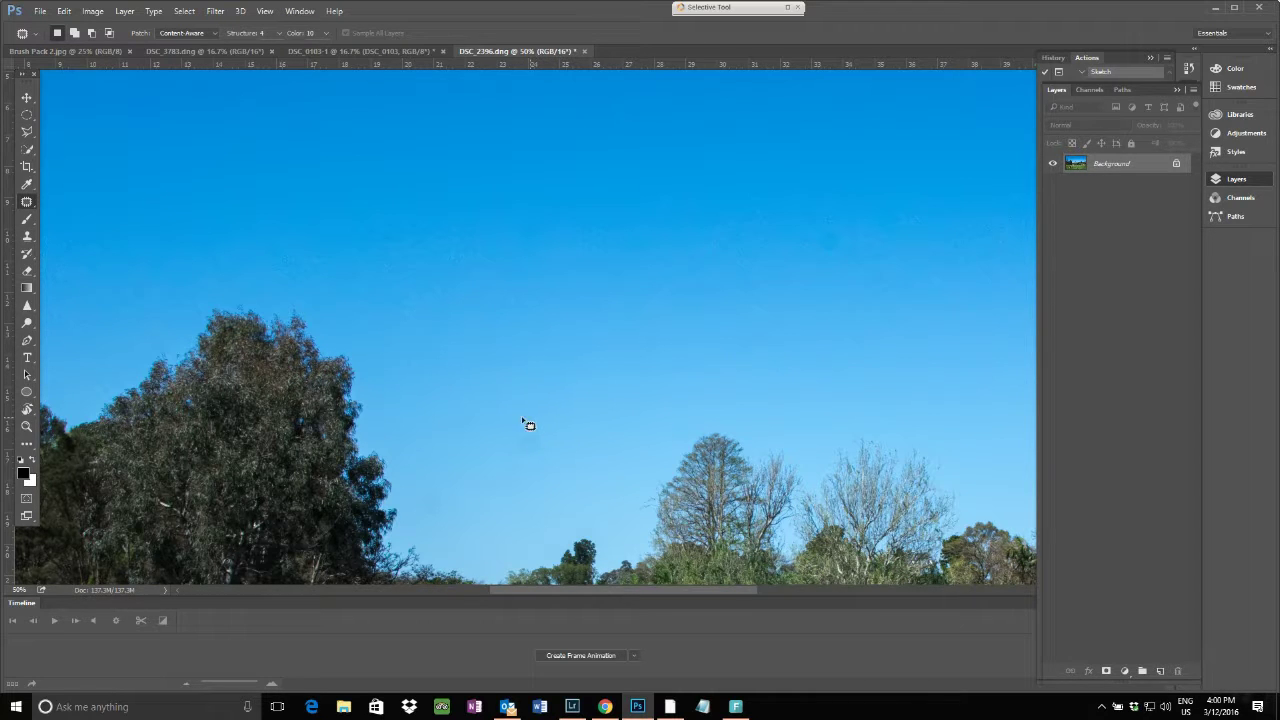
mouse_move(526, 421)
left_mouse_down()
mouse_move(505, 464)
mouse_move(562, 469)
mouse_move(570, 438)
mouse_move(542, 419)
mouse_move(518, 417)
mouse_move(526, 453)
mouse_move(452, 447)
left_mouse_up()
left_click(185, 12)
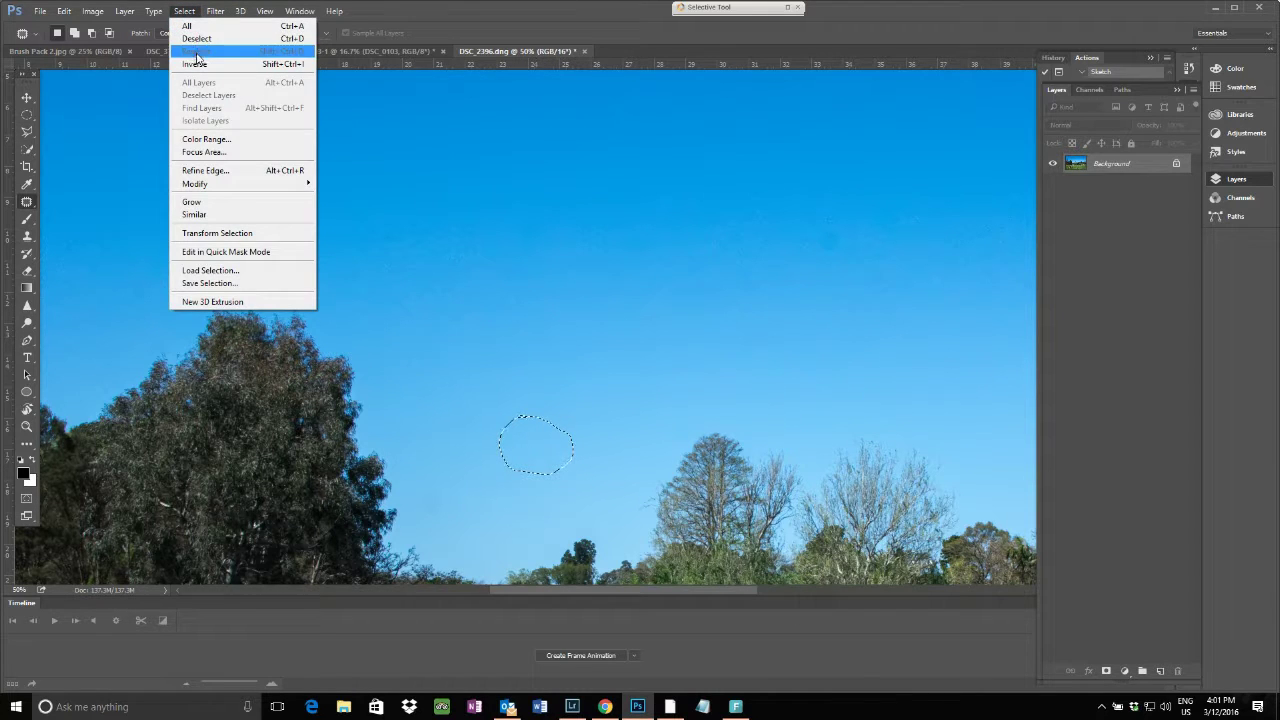
left_click(190, 38)
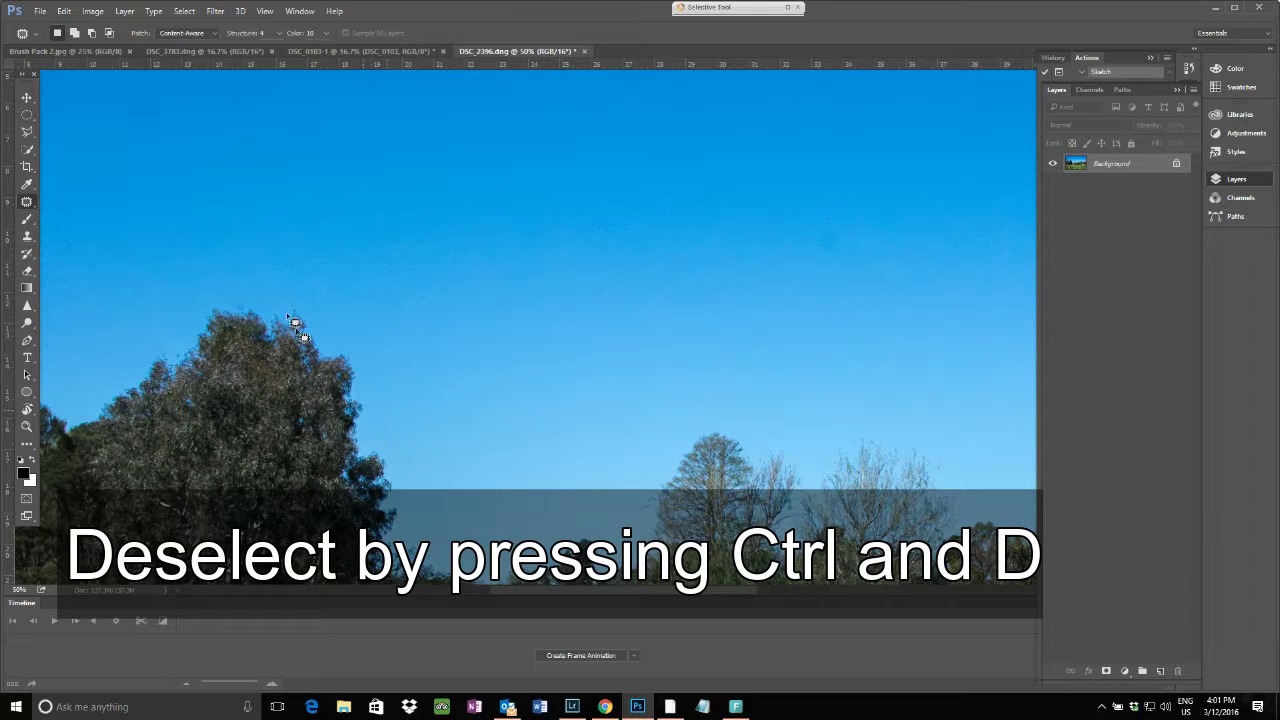
left_click_drag(394, 297, 410, 307)
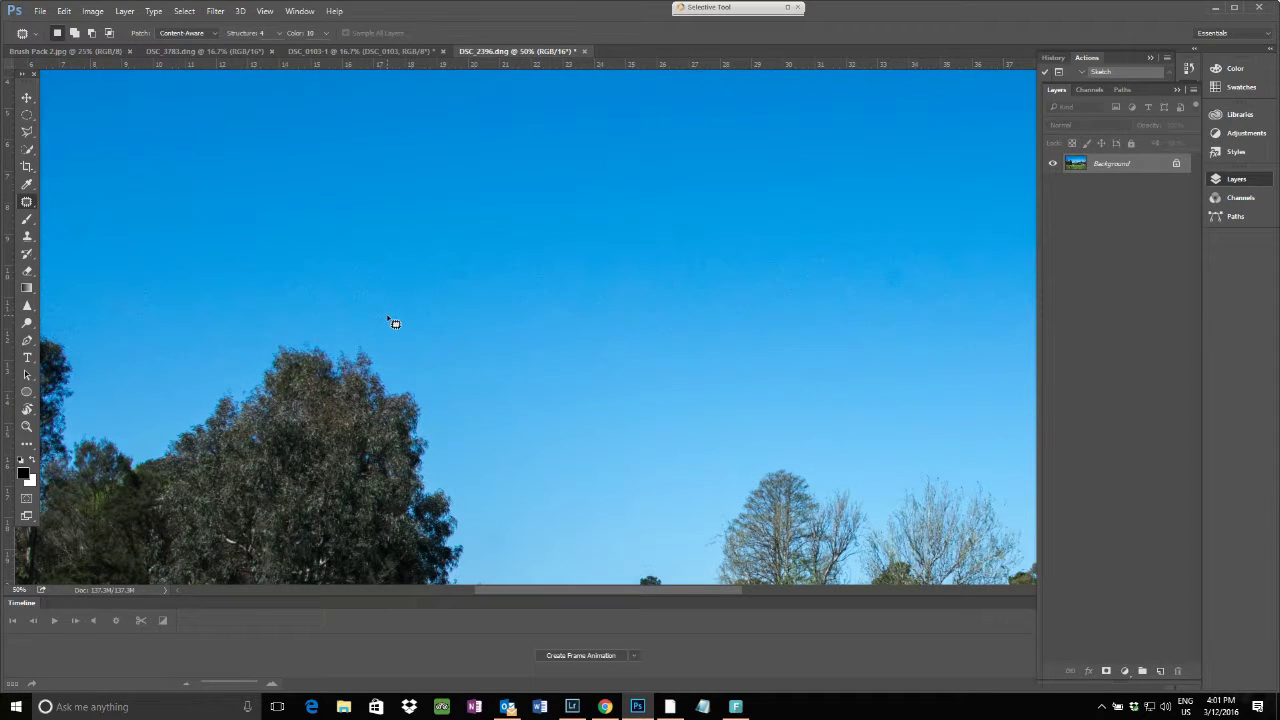
Step: Use a 200 px, 0% hardness Clone Stamp on Current Layer, sourced from the sky
left_click(28, 240)
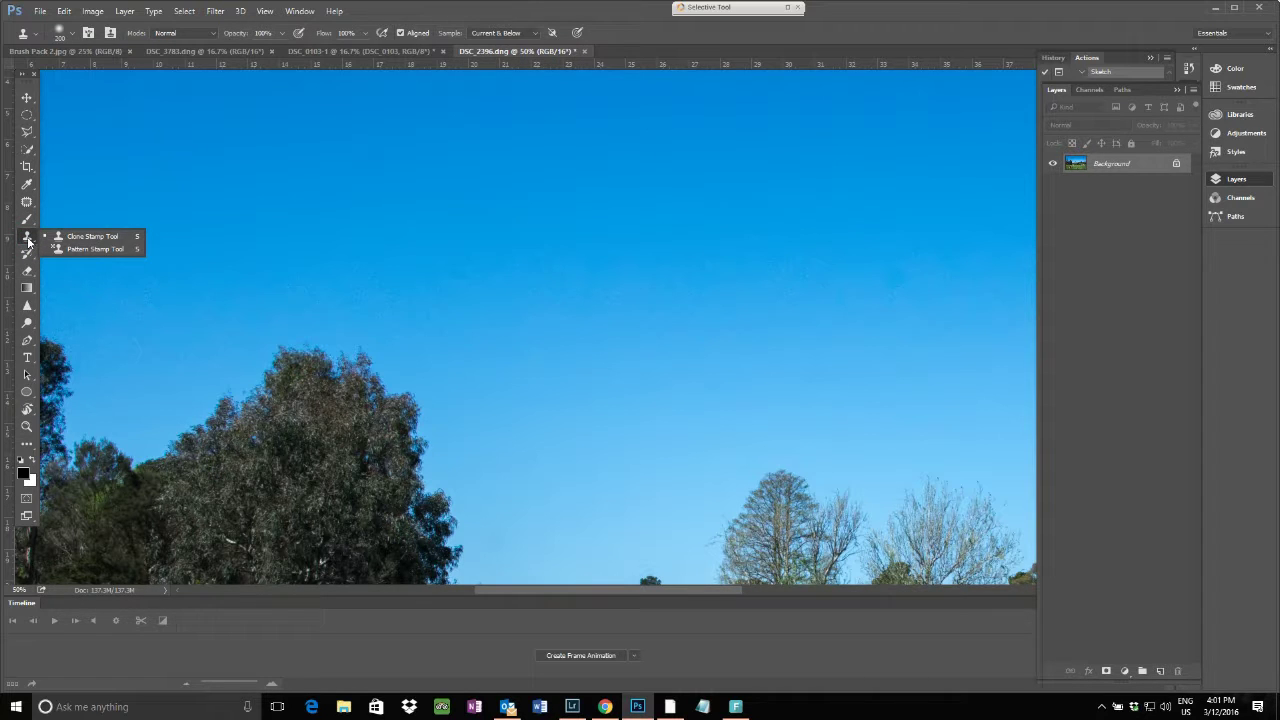
left_click(77, 240)
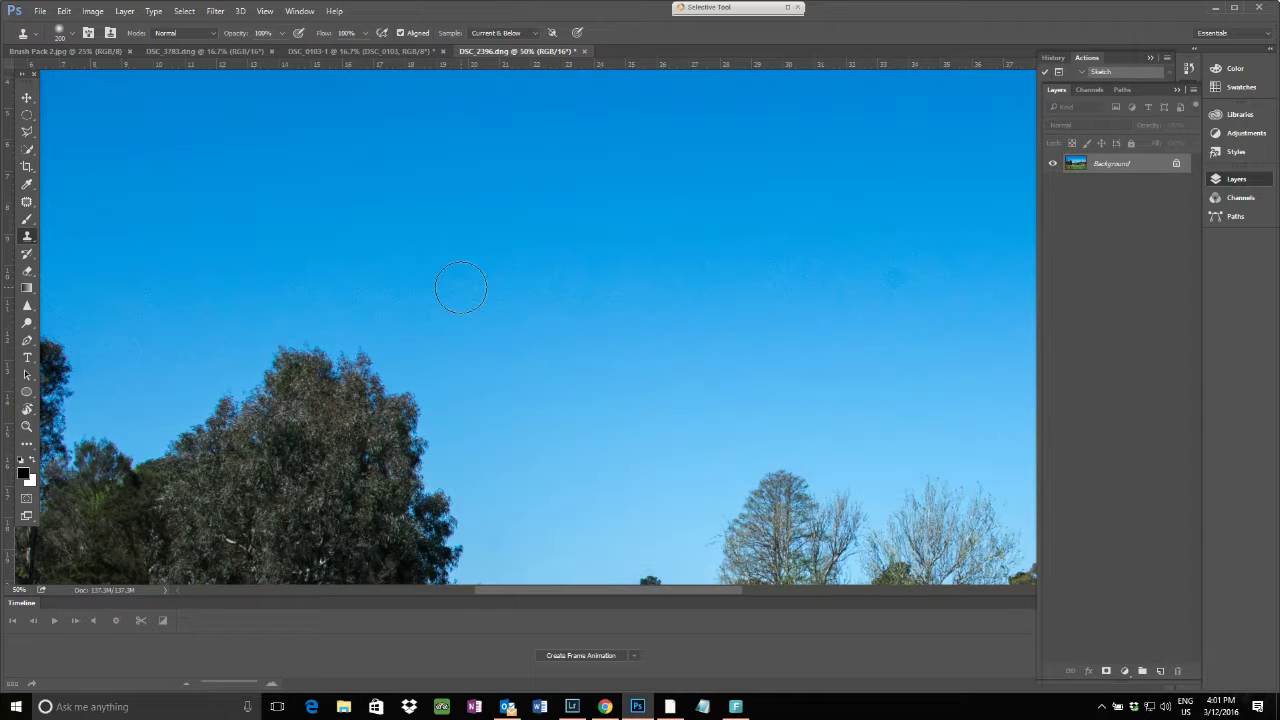
left_click(72, 38)
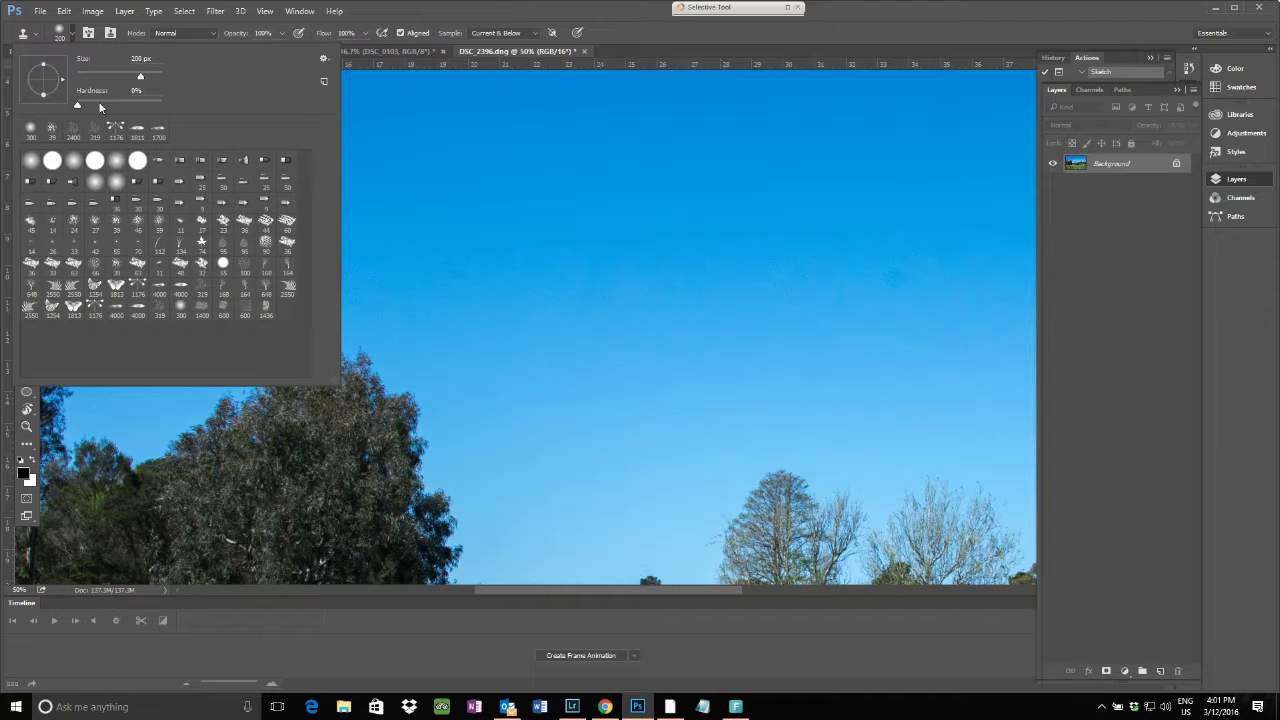
left_click(446, 12)
left_click(535, 33)
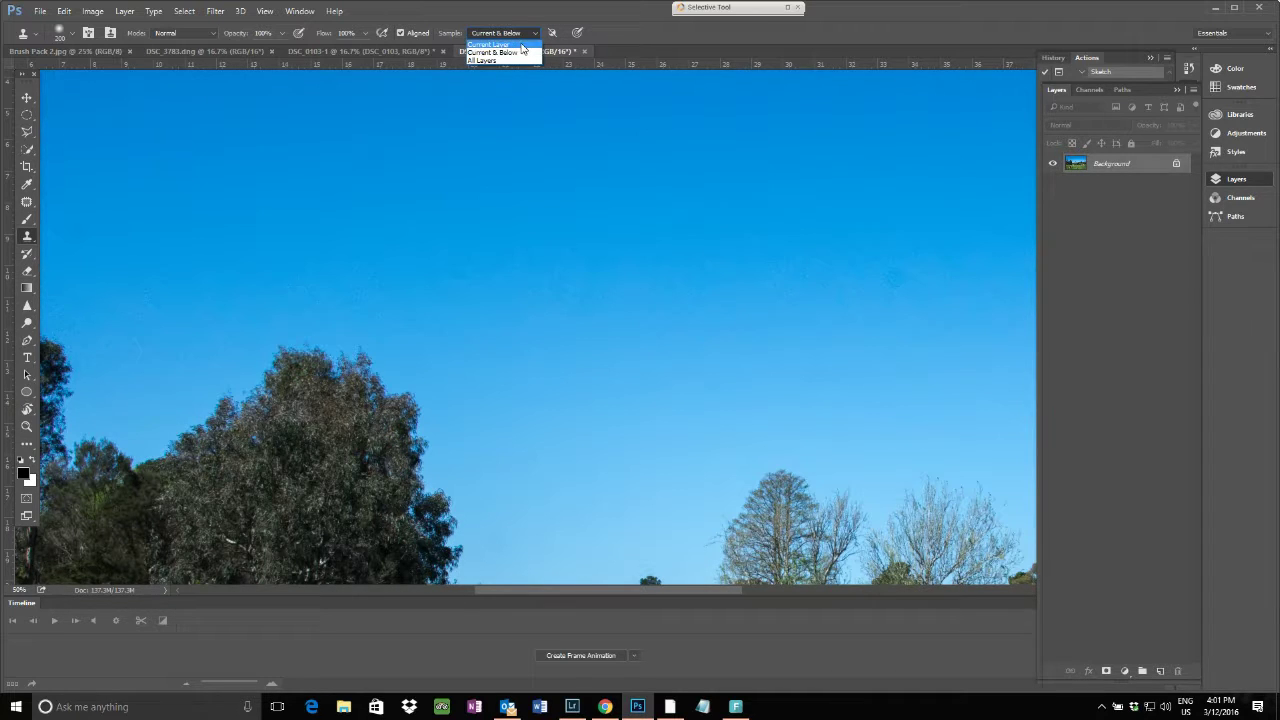
left_click(520, 44)
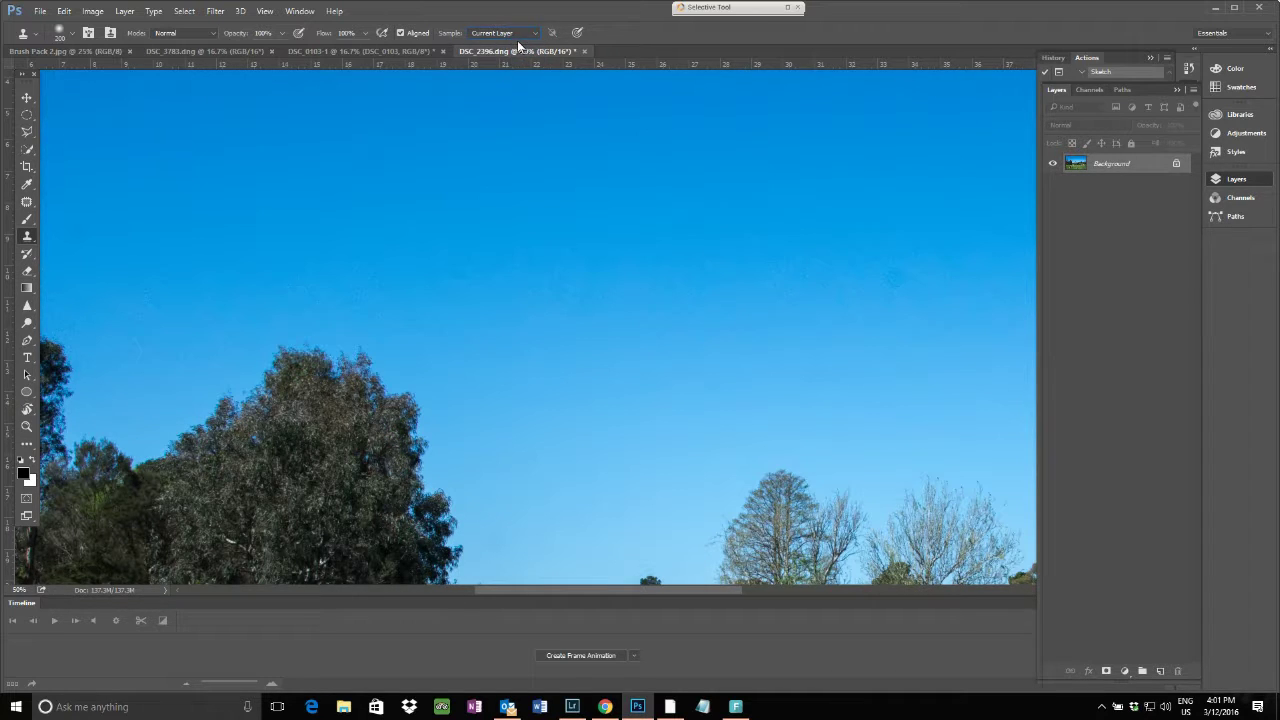
left_click(662, 309, "alt")
Step: Clone sky beside the left trees, undo stray foliage strokes, then zoom out to 25%
left_click_drag(254, 275, 551, 271)
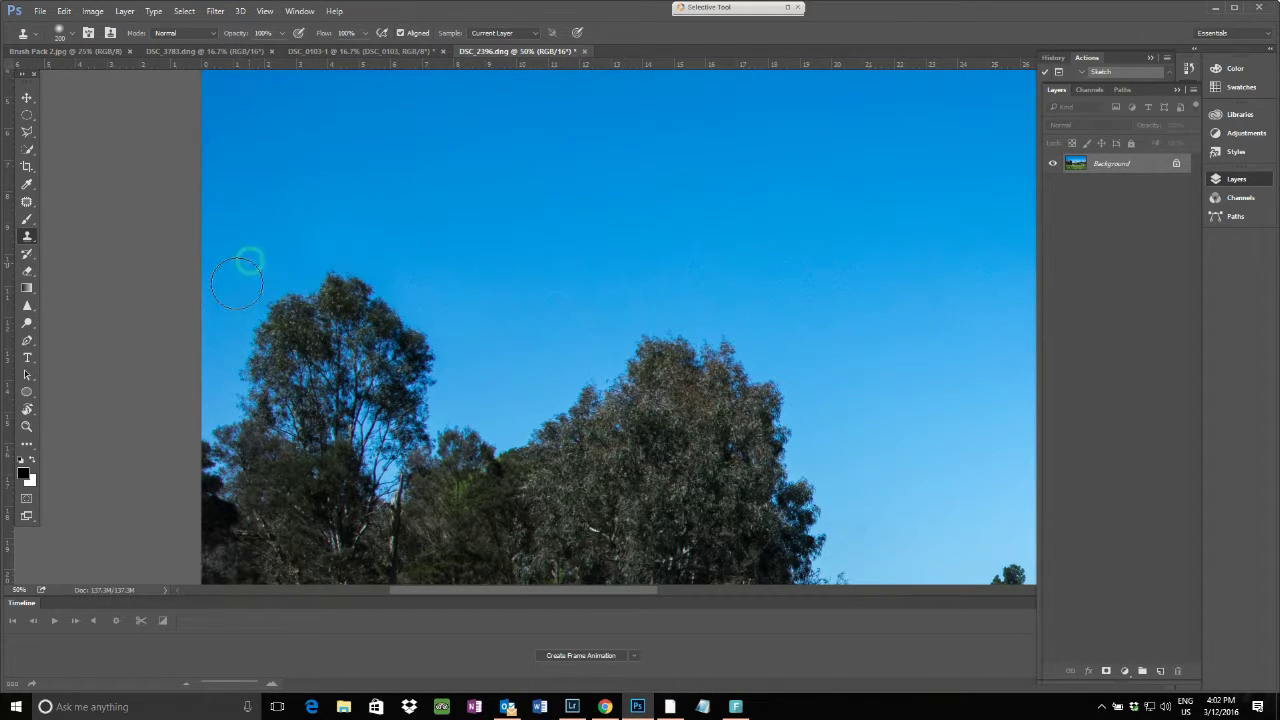
mouse_move(250, 262)
left_mouse_down()
mouse_move(218, 313)
mouse_move(240, 325)
mouse_move(228, 300)
mouse_move(236, 312)
left_mouse_up()
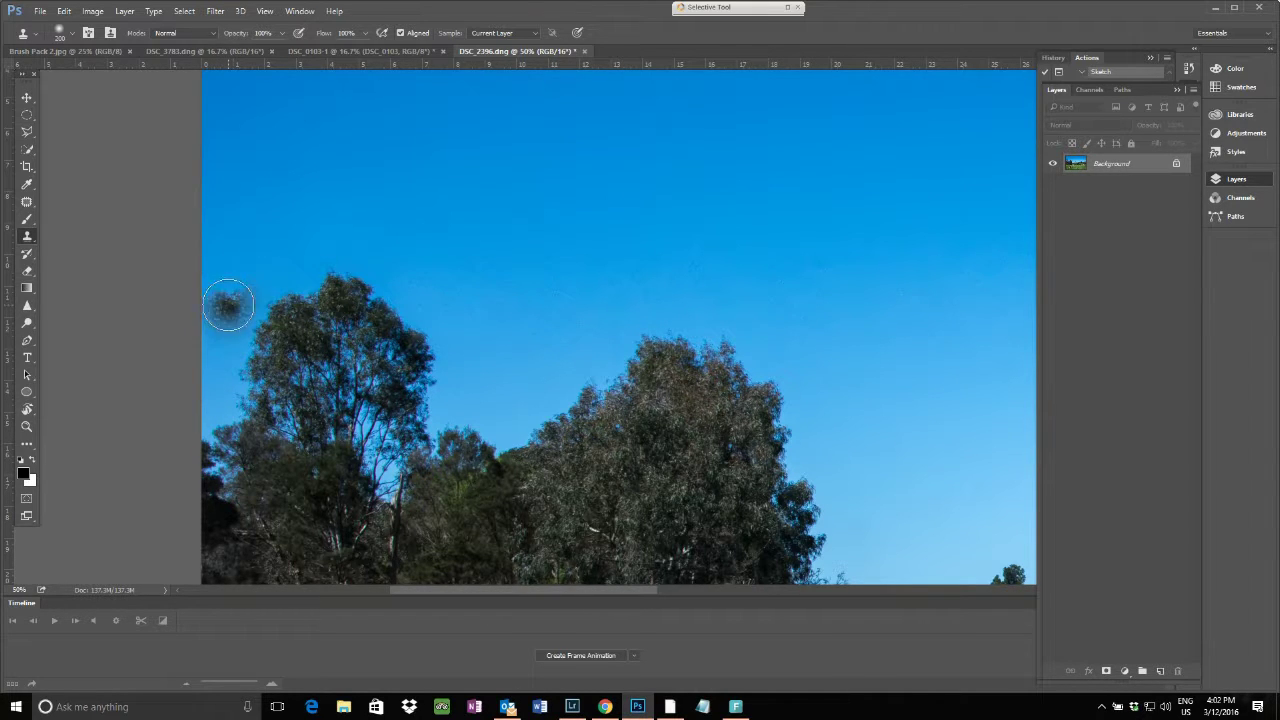
key("ctrl+z")
left_click_drag(262, 280, 230, 312)
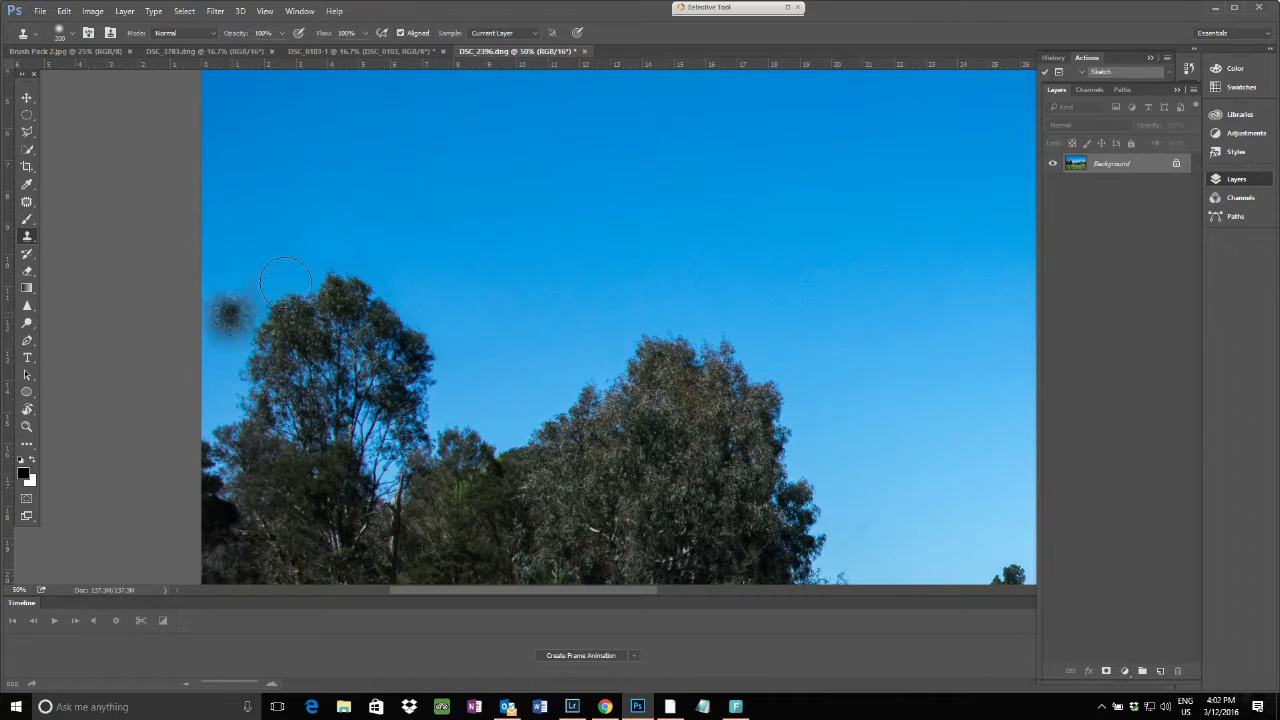
key("ctrl+z")
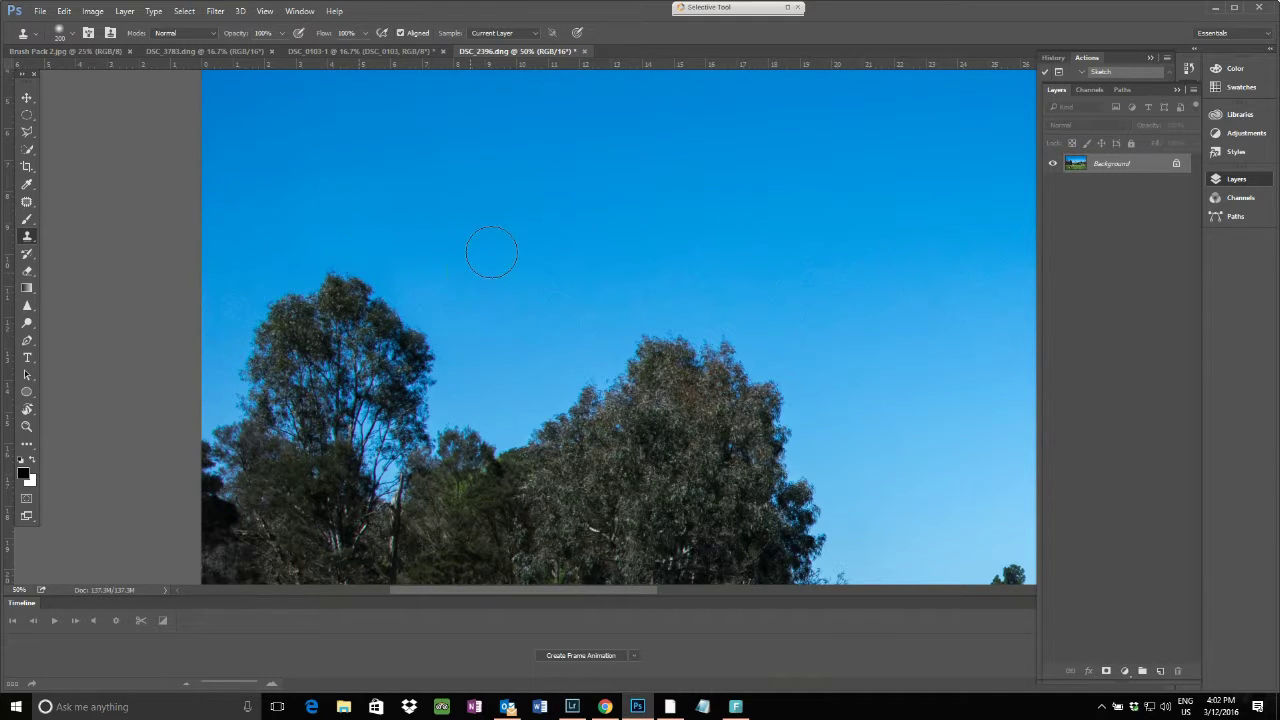
left_click(443, 224)
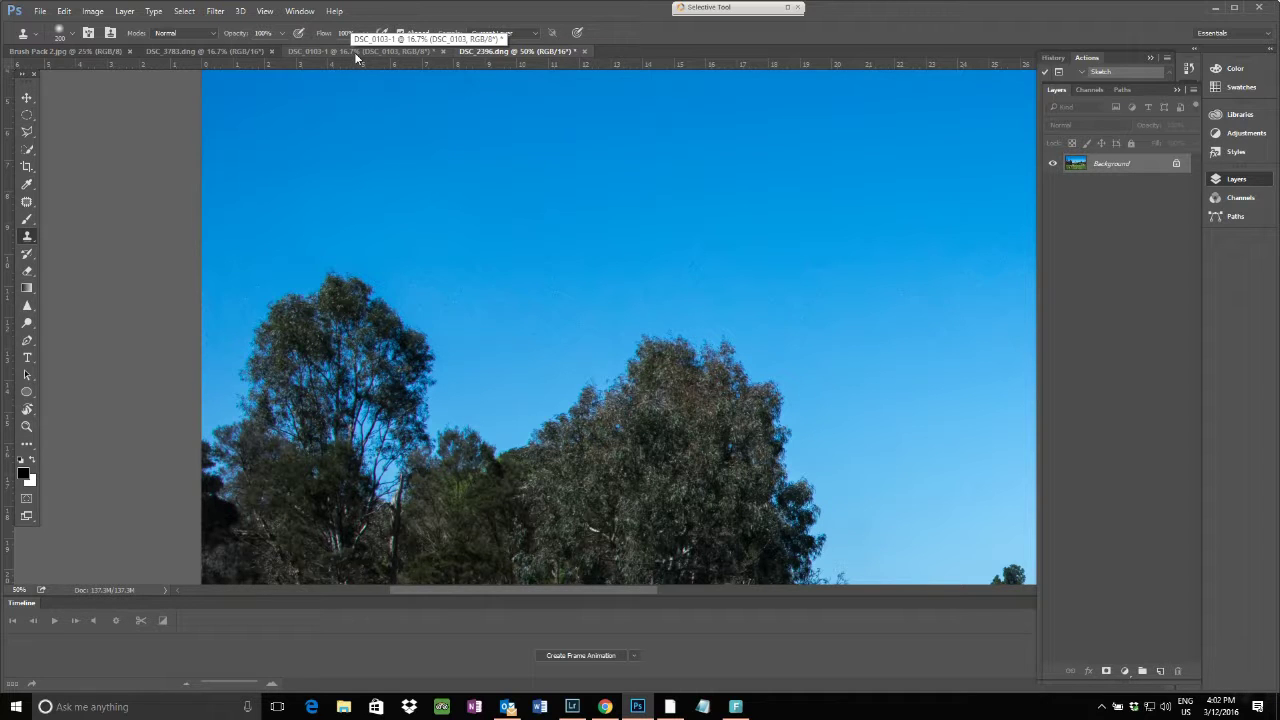
key("ctrl+minus")
key("ctrl+minus")
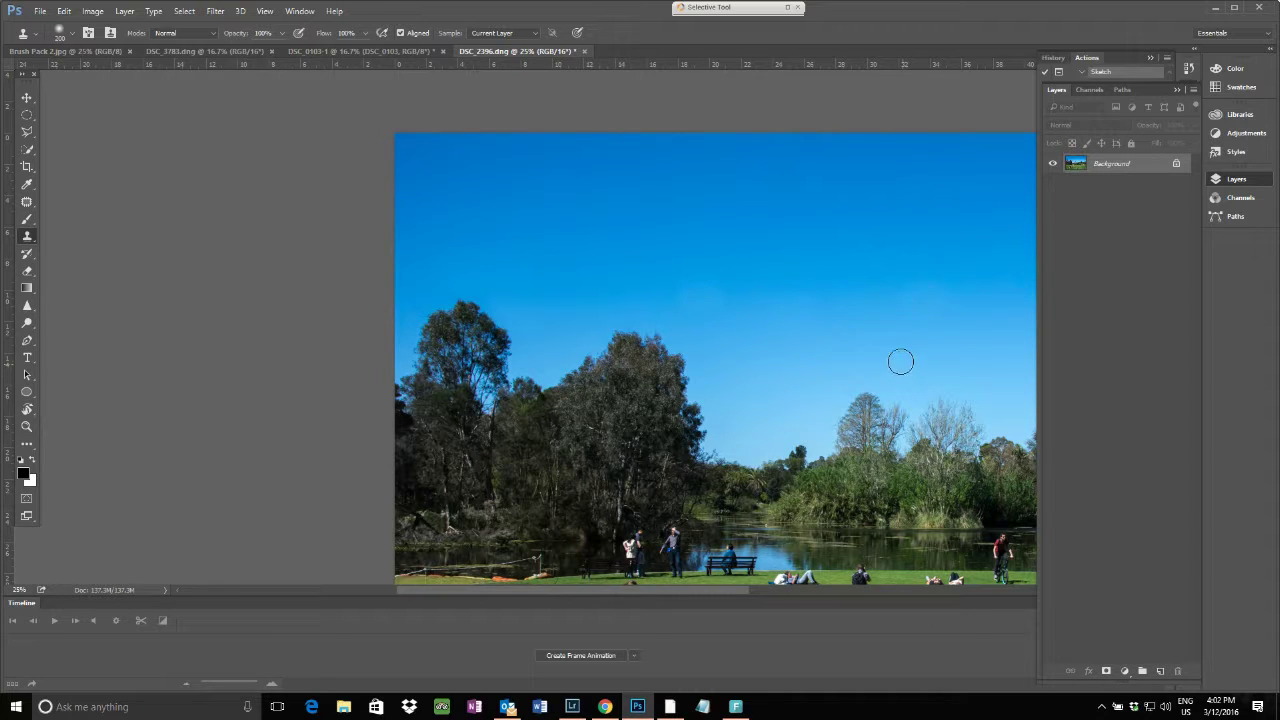
Step: In geese photo DSC_0103, clone grass over the thin wire beside the front goose
left_click(367, 51)
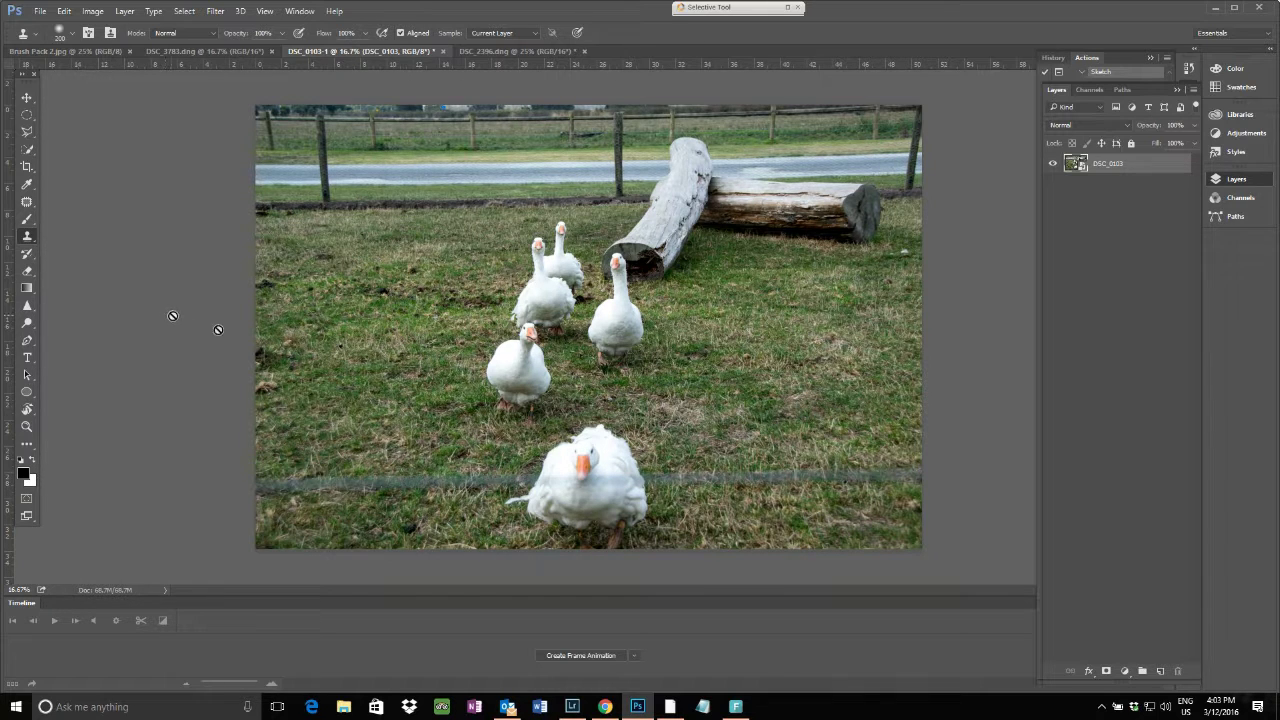
left_click(722, 446, "alt")
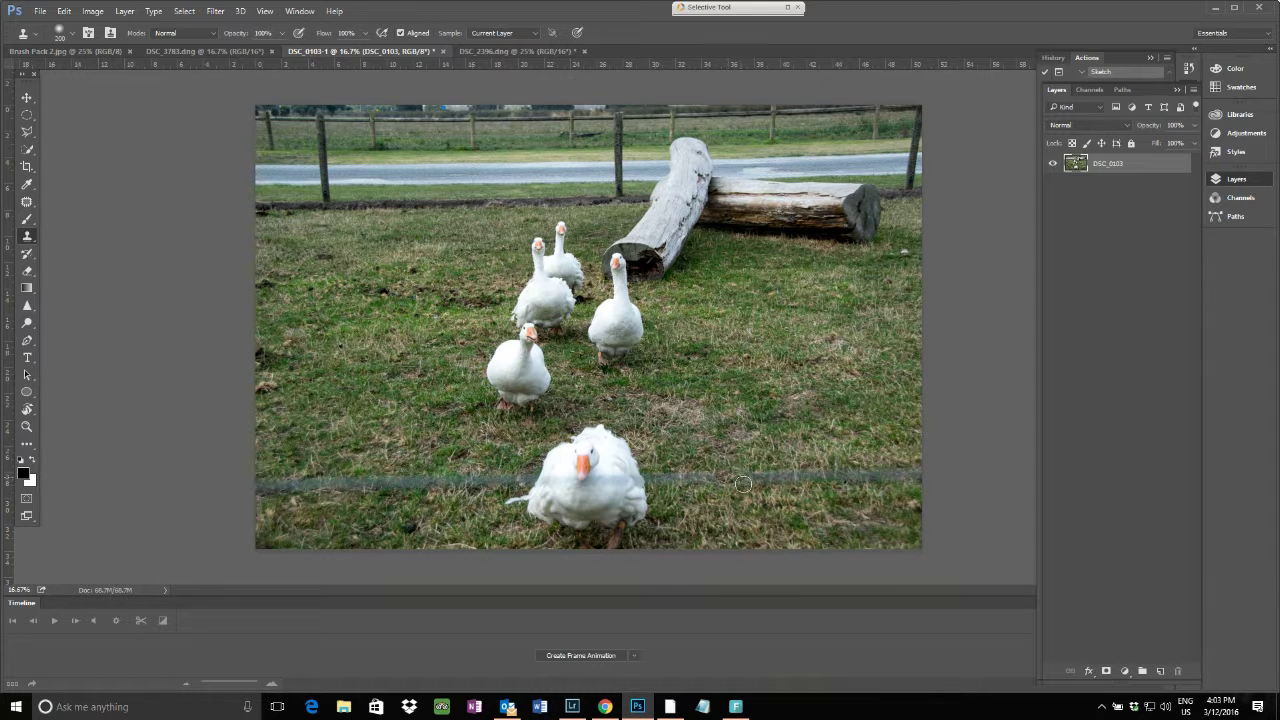
mouse_move(756, 478)
left_mouse_down()
mouse_move(866, 482)
mouse_move(902, 470)
left_mouse_up()
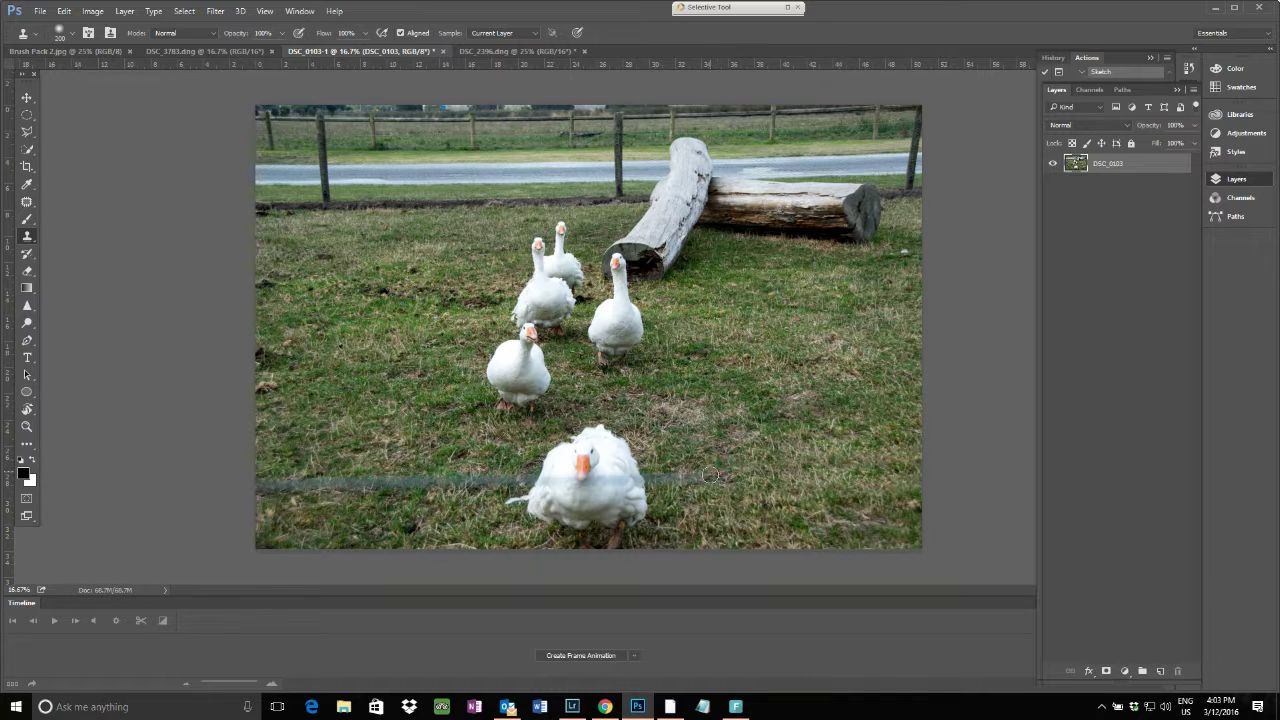
left_click_drag(710, 476, 673, 481)
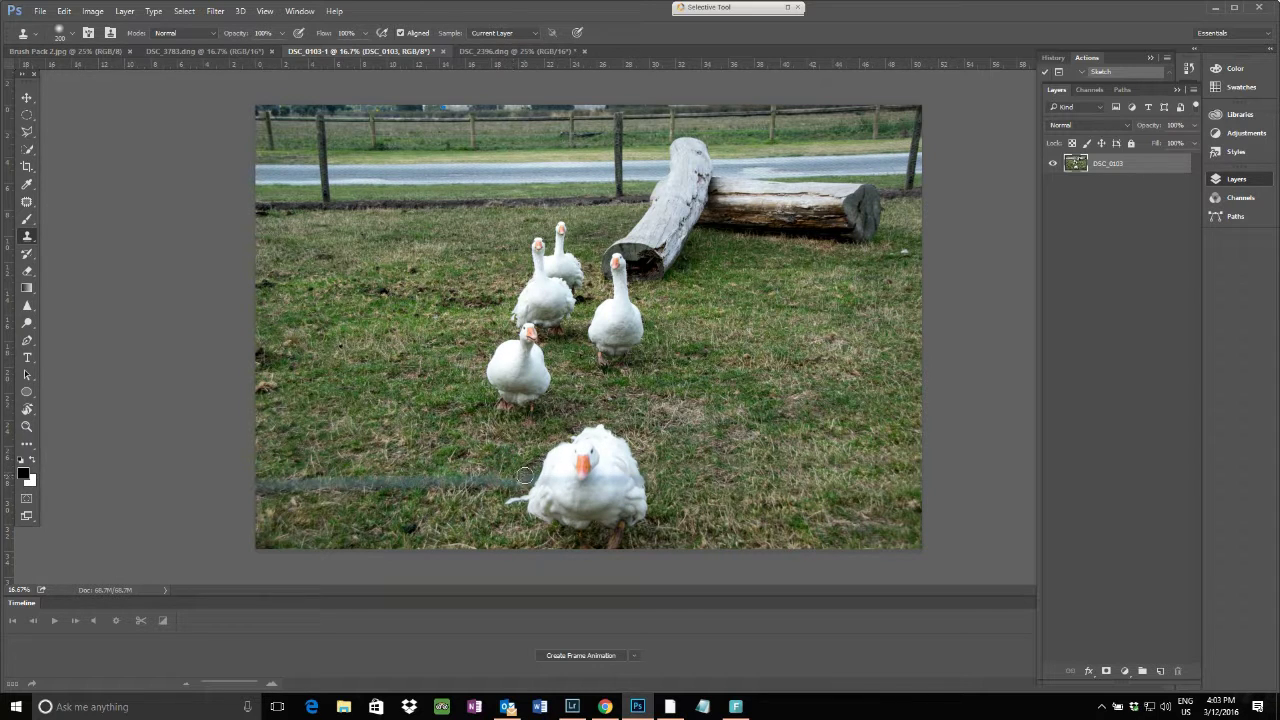
left_click_drag(525, 476, 507, 479)
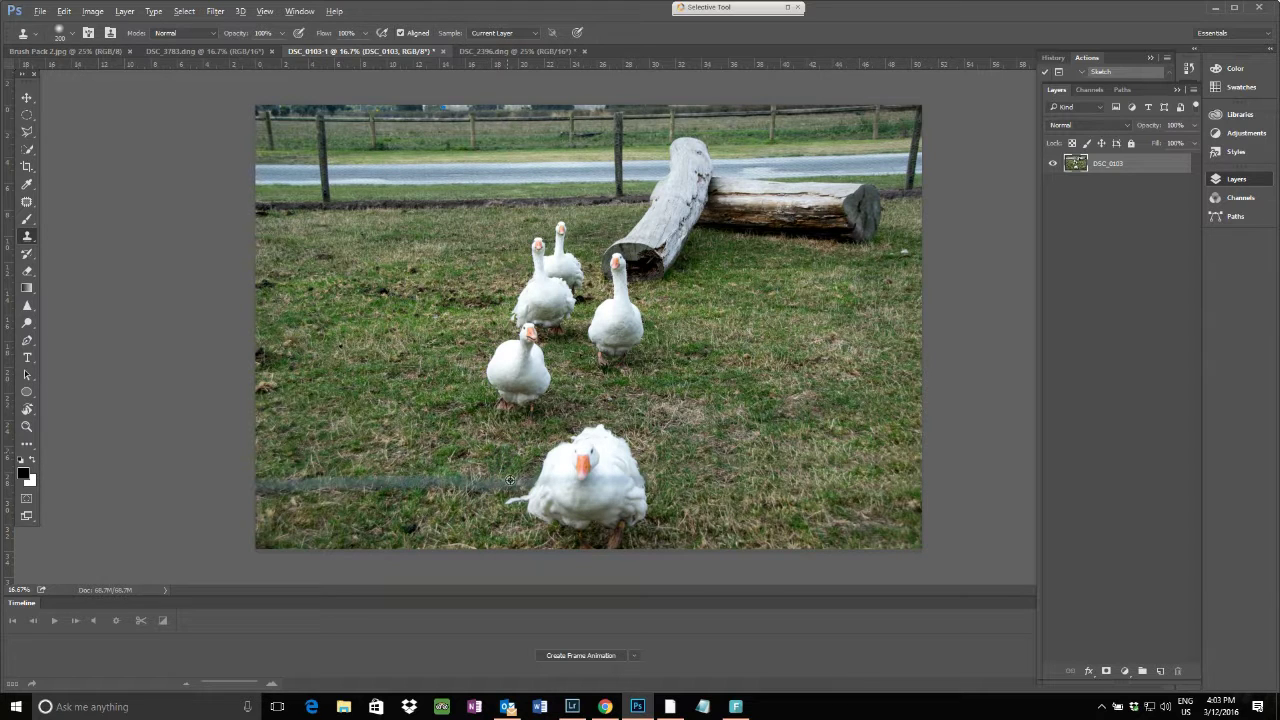
left_click_drag(515, 481, 256, 487)
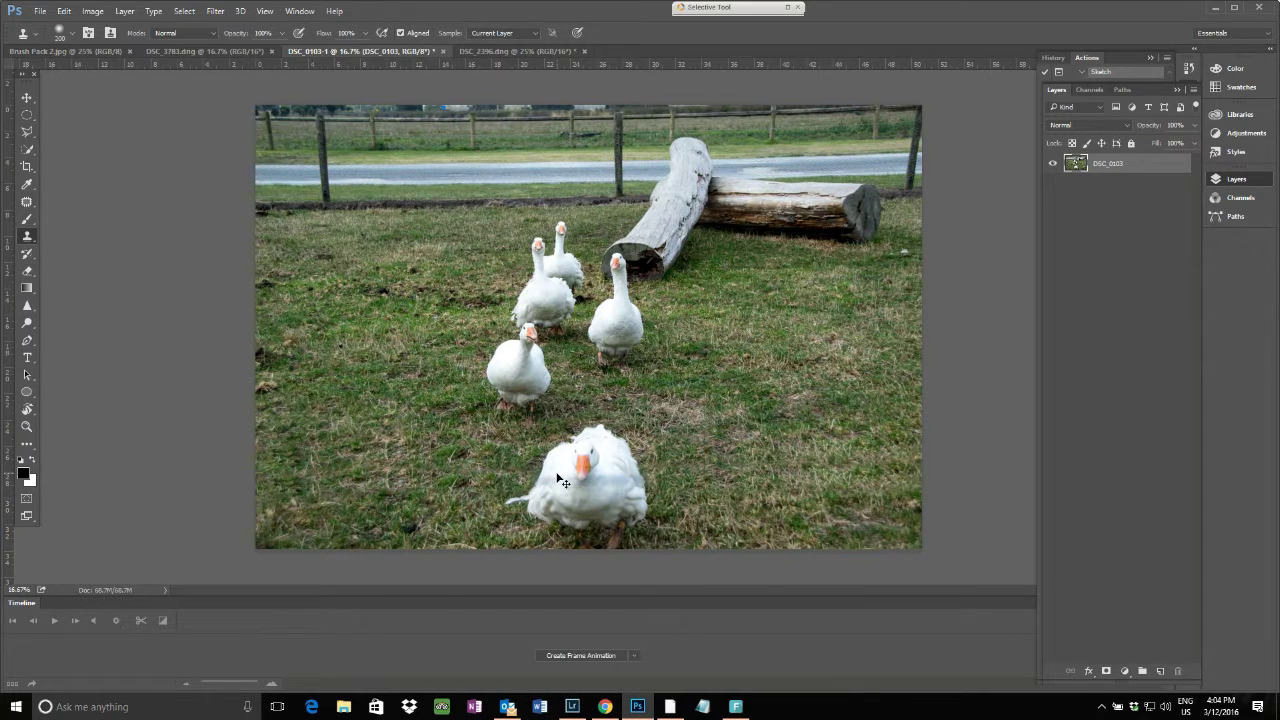
key("ctrl+plus")
key("ctrl+plus")
key("ctrl+plus")
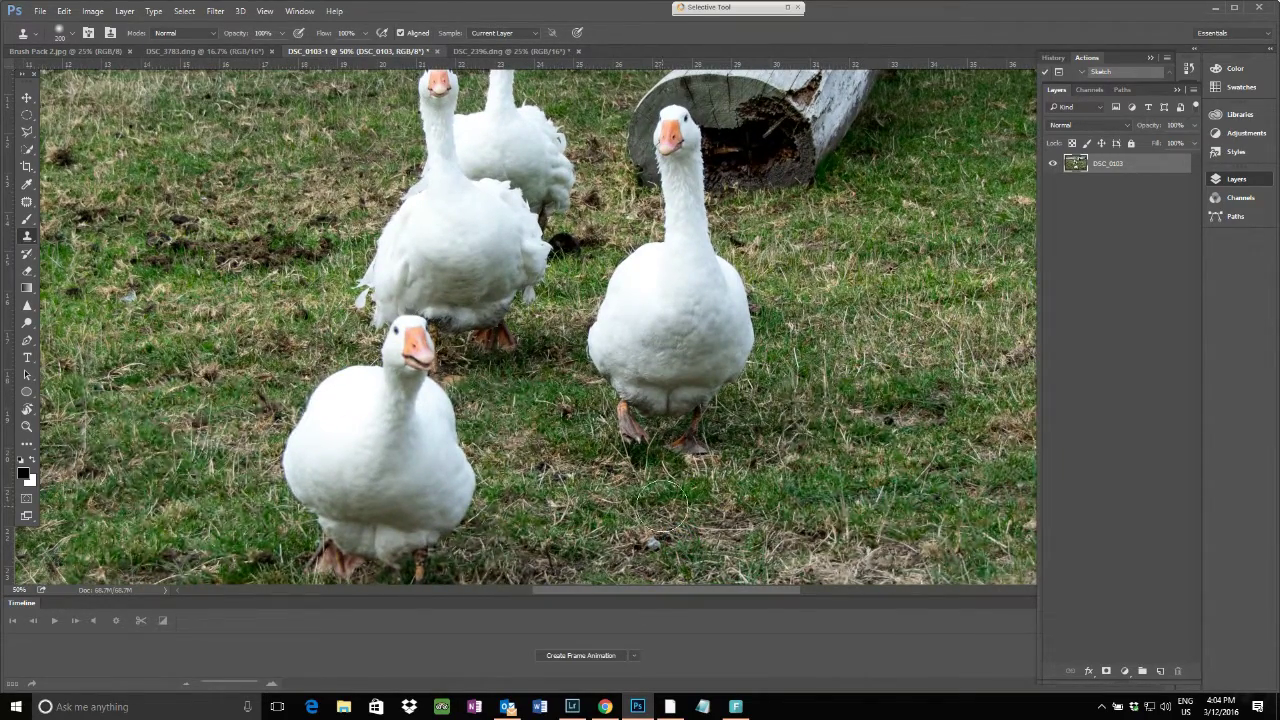
Step: Clone clean feathers over the front goose's right feather edge
mouse_move(690, 545)
left_mouse_down()
mouse_move(676, 531)
mouse_move(643, 563)
mouse_move(646, 434)
left_mouse_up()
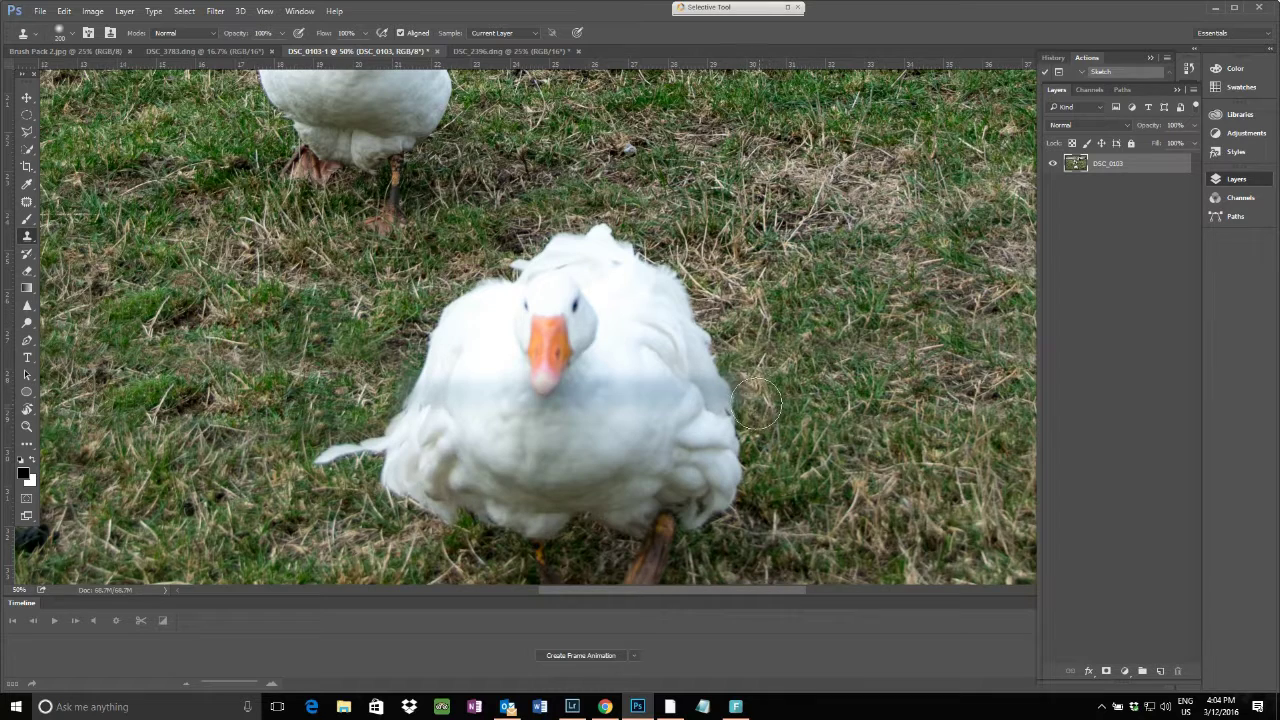
mouse_move(749, 389)
left_mouse_down()
mouse_move(712, 377)
mouse_move(715, 398)
mouse_move(711, 383)
mouse_move(739, 384)
mouse_move(700, 385)
mouse_move(760, 388)
left_mouse_up()
mouse_move(843, 400)
left_mouse_down()
mouse_move(662, 389)
mouse_move(722, 393)
mouse_move(690, 380)
left_mouse_up()
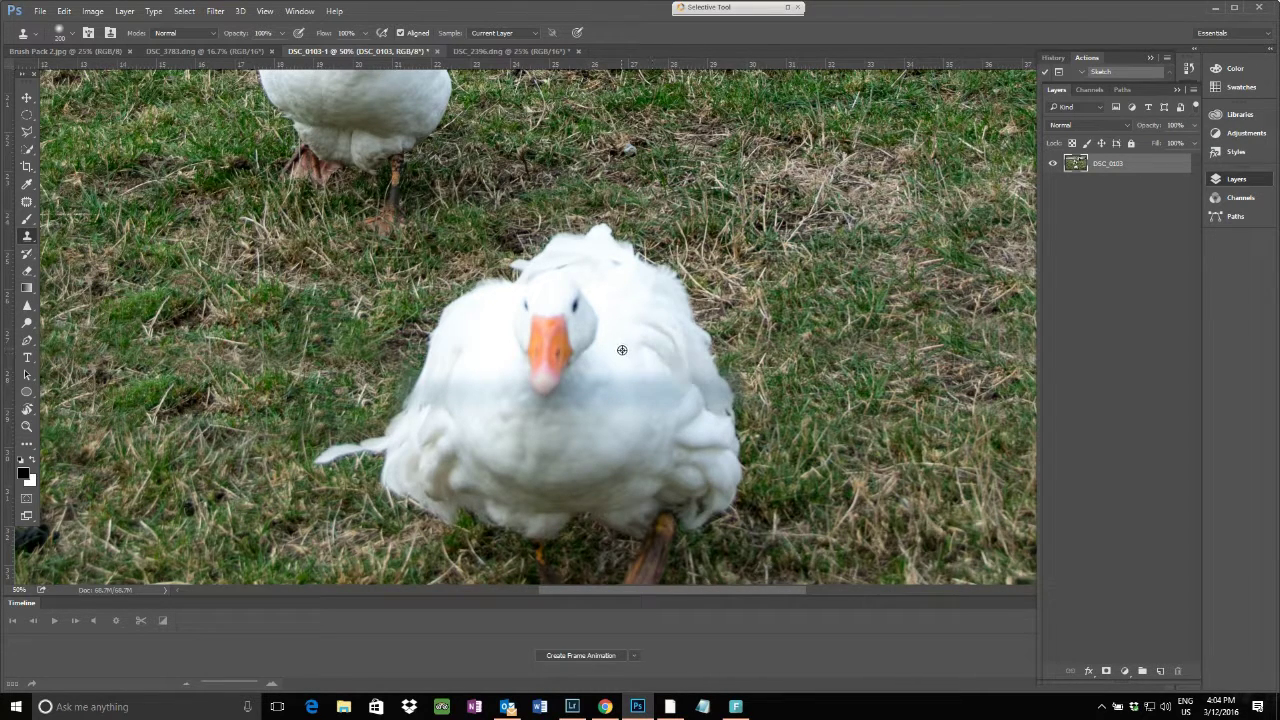
Step: Sample clean feathers, enlarge the brush, and clone them over the goose's chest
left_click(626, 357, "alt")
key("bracketright")
key("bracketright")
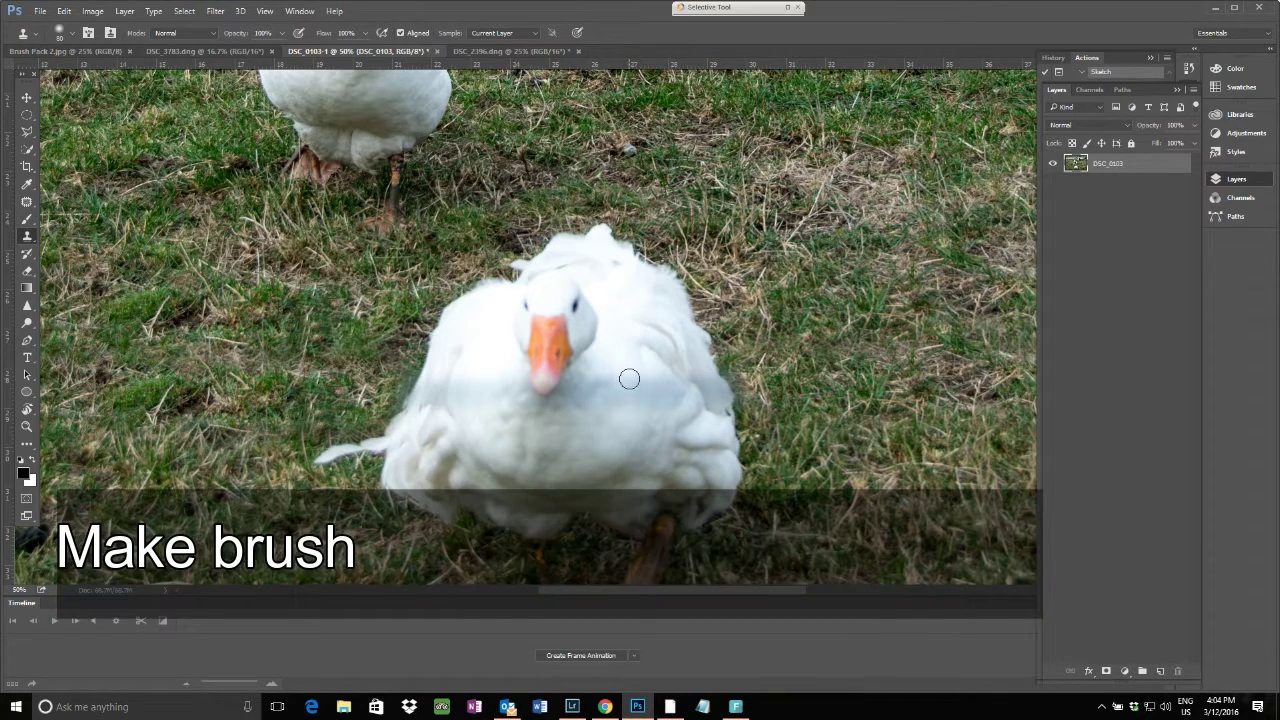
mouse_move(636, 374)
left_mouse_down()
mouse_move(651, 380)
mouse_move(606, 385)
mouse_move(606, 374)
mouse_move(626, 420)
left_mouse_up()
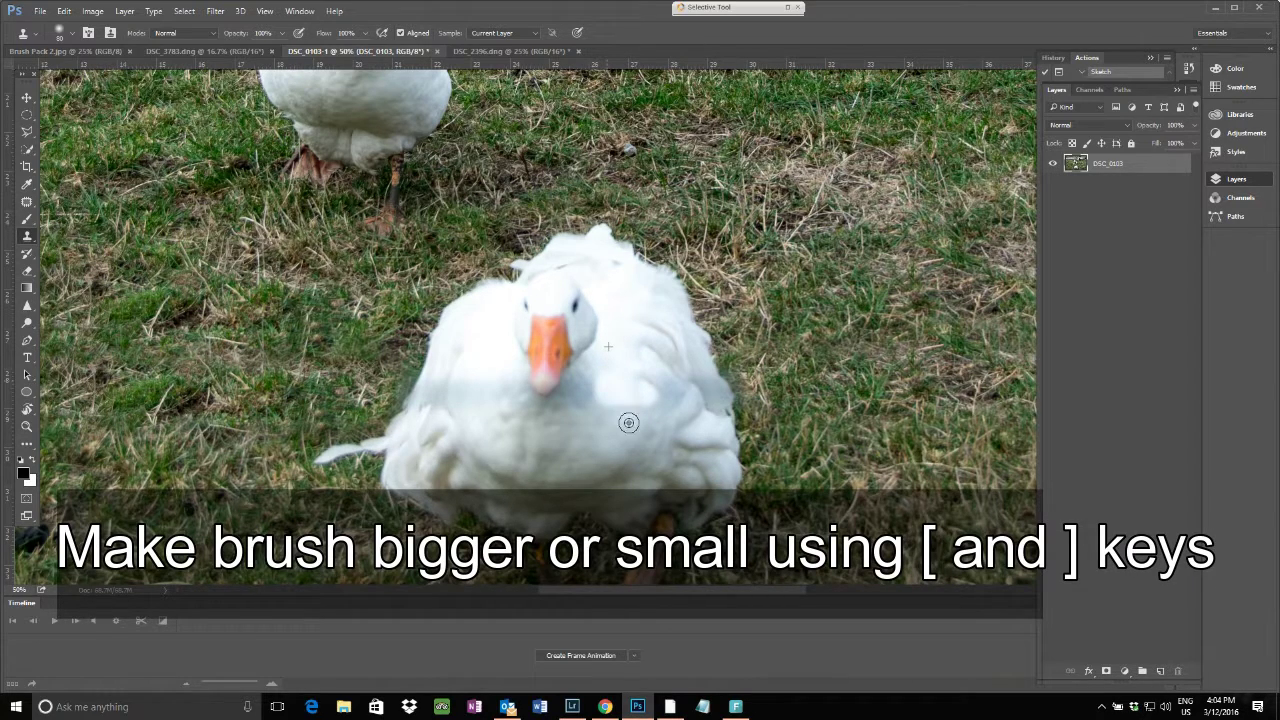
left_click(629, 405, "alt")
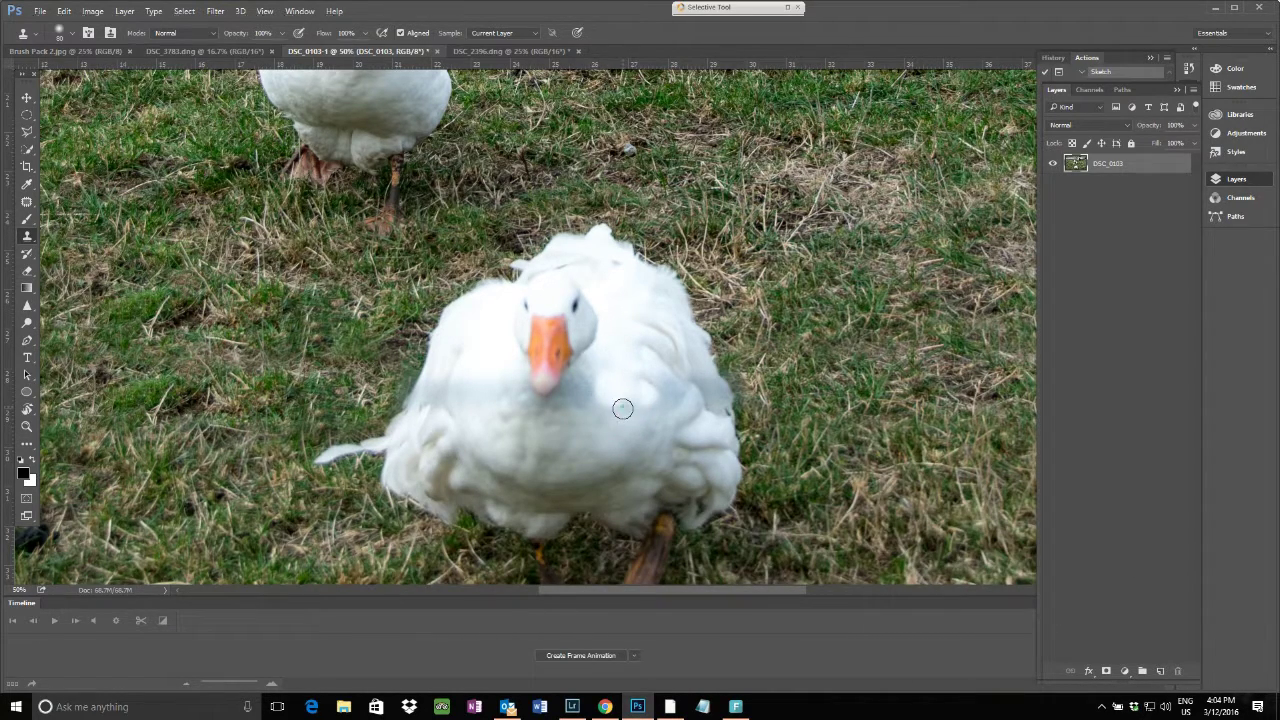
mouse_move(630, 405)
left_mouse_down()
mouse_move(644, 408)
mouse_move(606, 391)
mouse_move(661, 398)
left_mouse_up()
left_click(589, 403, "alt")
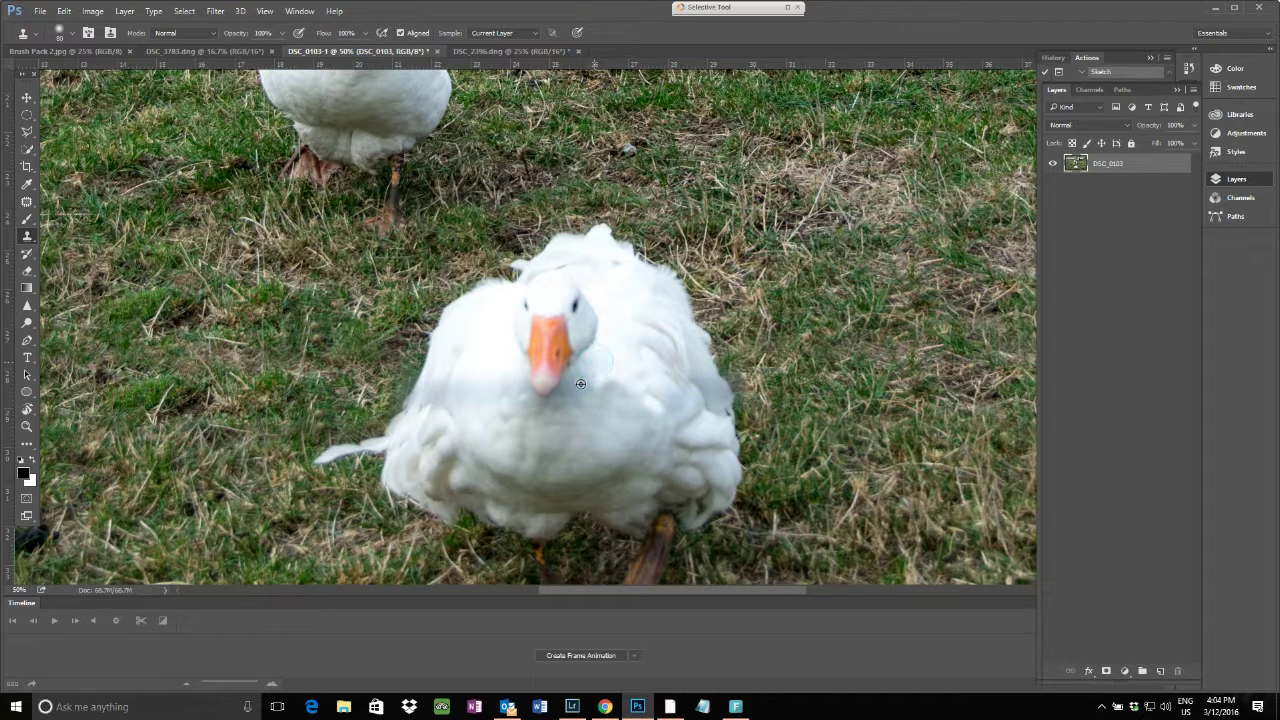
mouse_move(581, 384)
left_mouse_down()
mouse_move(571, 394)
mouse_move(590, 389)
left_mouse_up()
Step: Patch the blotchy areas on the front goose's chest with the Content-Aware Patch Tool
left_click(27, 205)
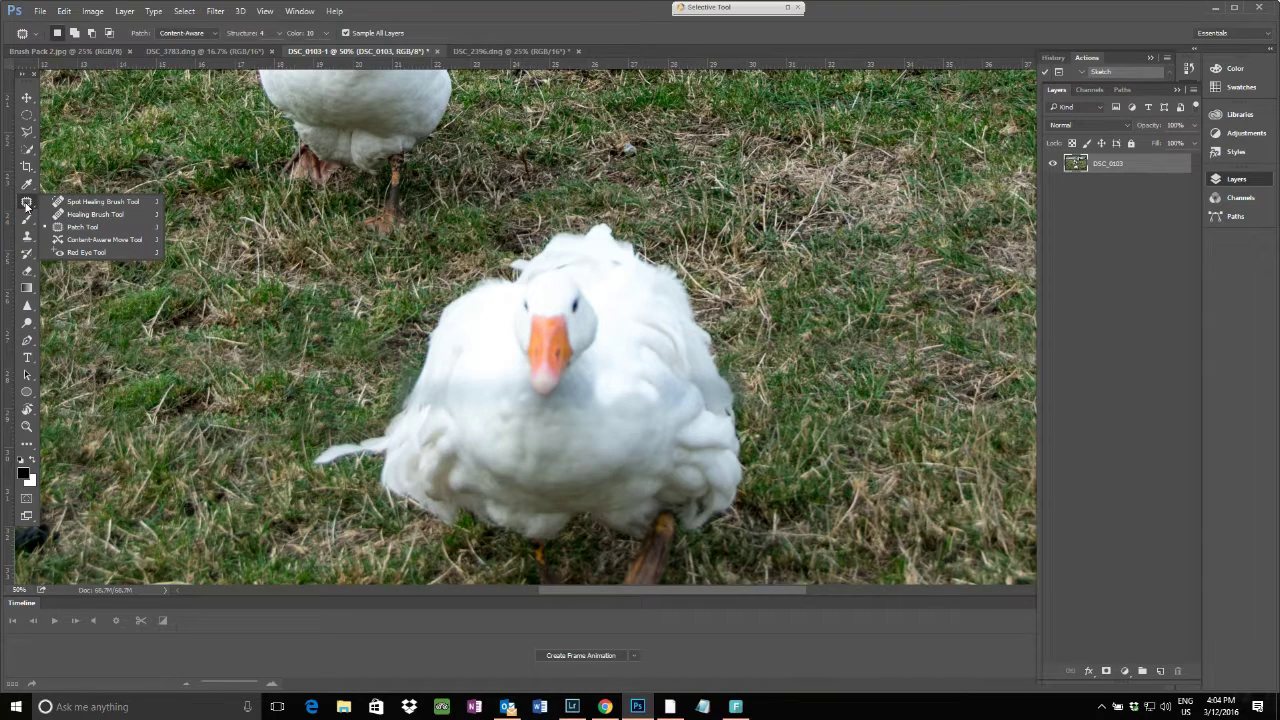
left_click(82, 227)
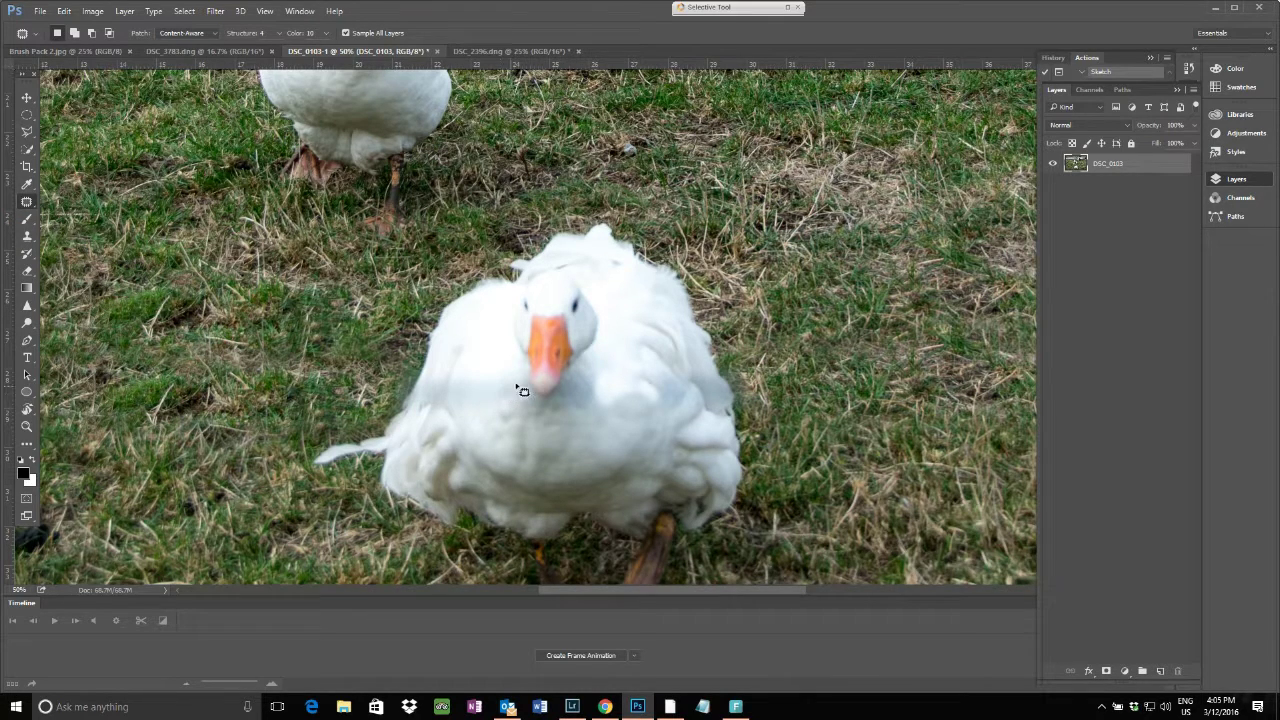
mouse_move(520, 390)
left_mouse_down()
mouse_move(447, 376)
mouse_move(475, 416)
mouse_move(514, 412)
mouse_move(509, 375)
mouse_move(495, 399)
mouse_move(570, 467)
left_mouse_up()
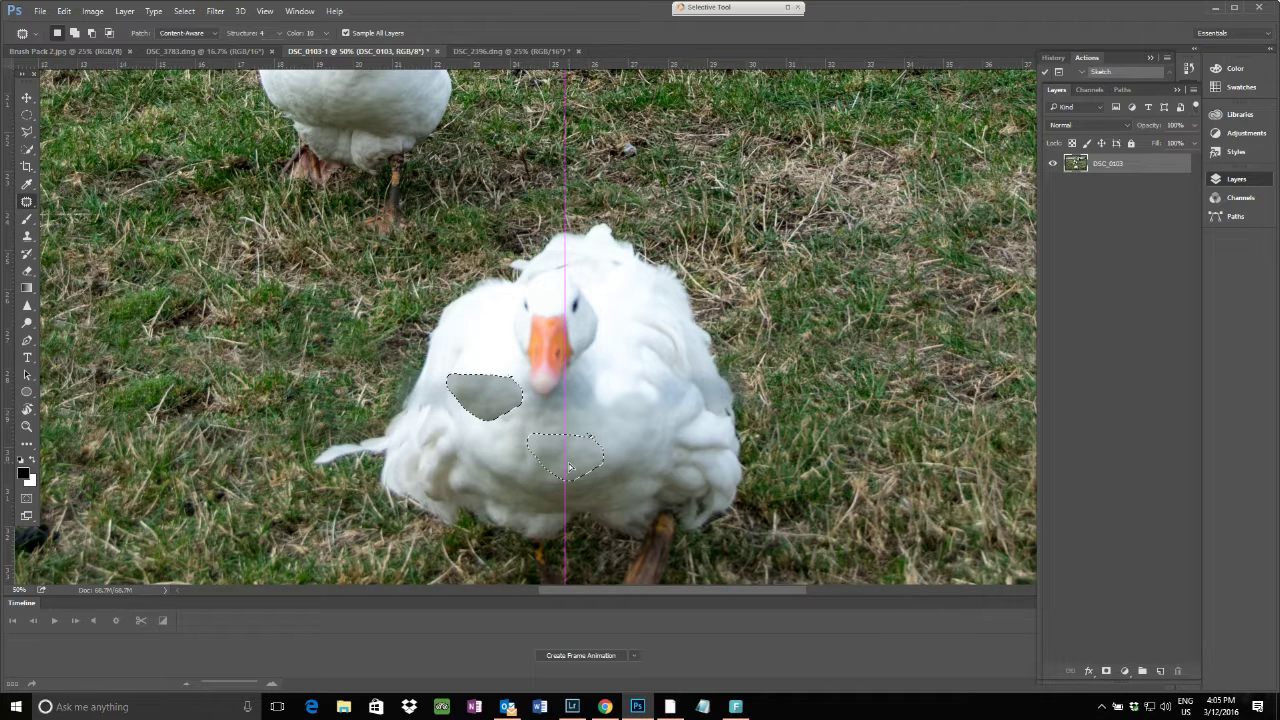
left_click_drag(568, 461, 568, 461)
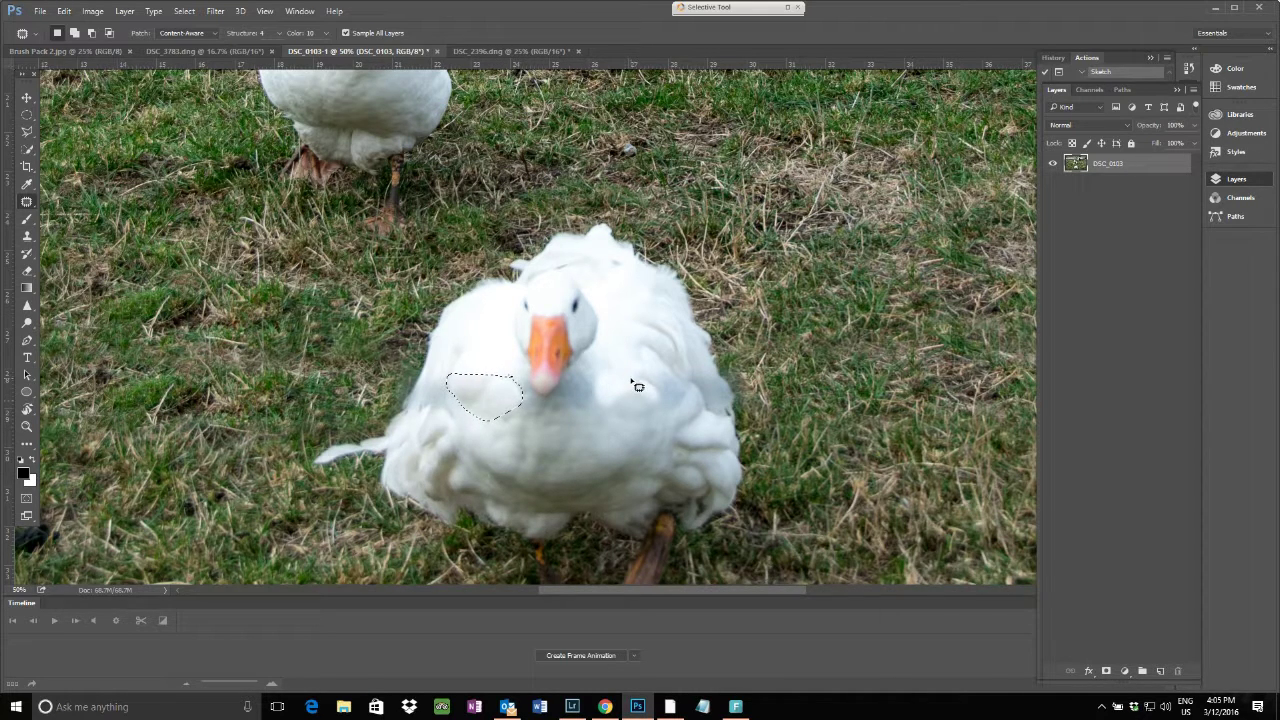
mouse_move(626, 372)
left_mouse_down()
mouse_move(568, 392)
mouse_move(589, 417)
mouse_move(663, 405)
mouse_move(621, 372)
mouse_move(550, 446)
left_mouse_up()
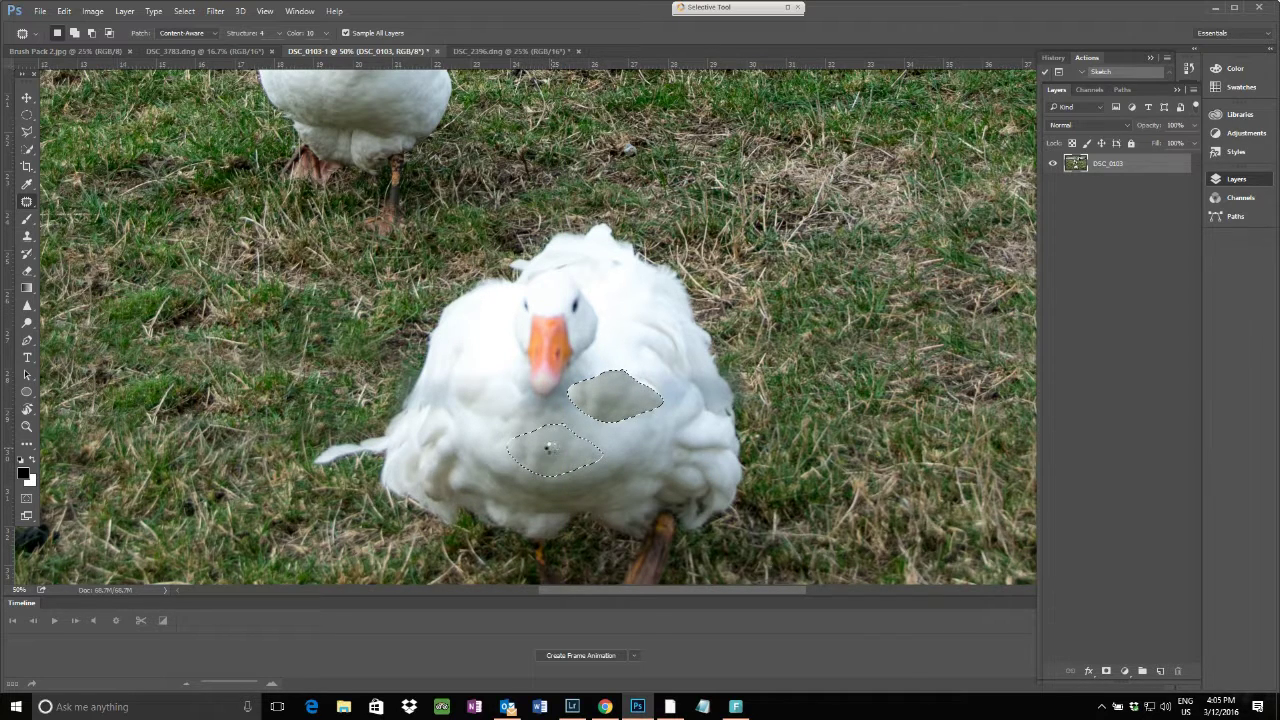
left_click_drag(551, 447, 553, 449)
key("ctrl+d")
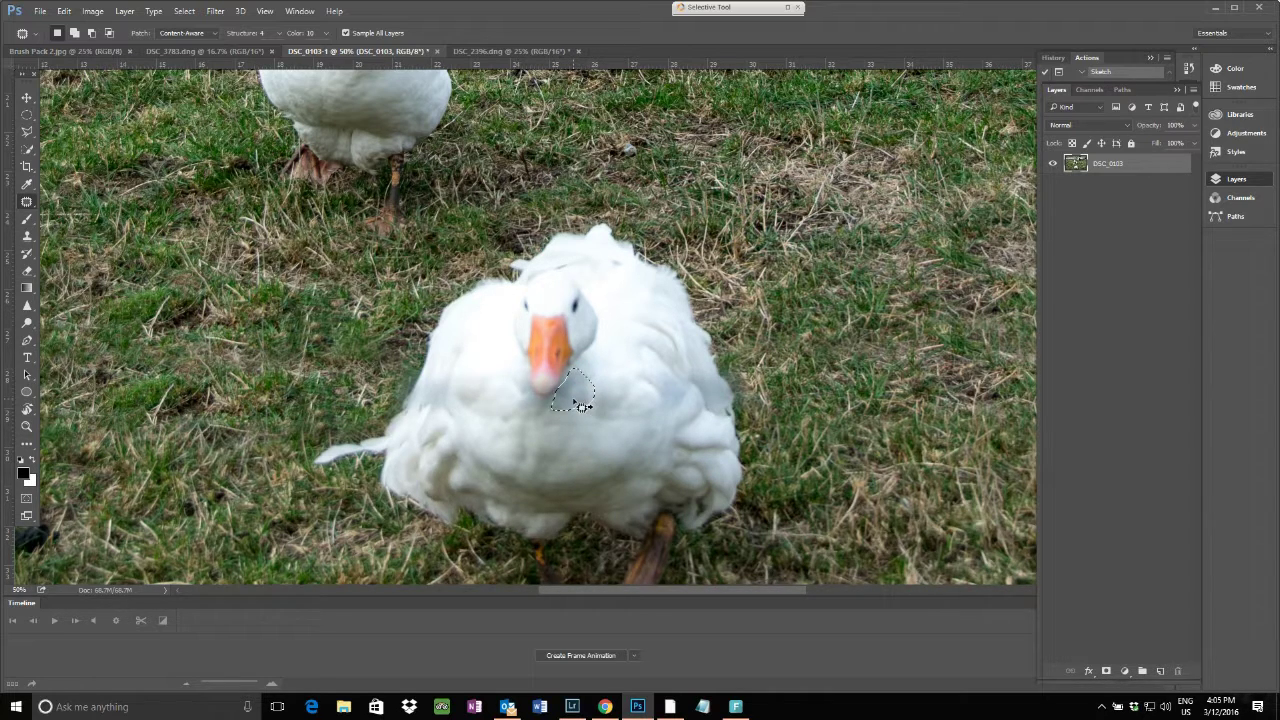
left_click_drag(576, 402, 576, 454)
mouse_move(522, 388)
left_mouse_down()
mouse_move(545, 411)
mouse_move(530, 421)
mouse_move(506, 411)
mouse_move(507, 391)
mouse_move(524, 387)
mouse_move(527, 453)
left_mouse_up()
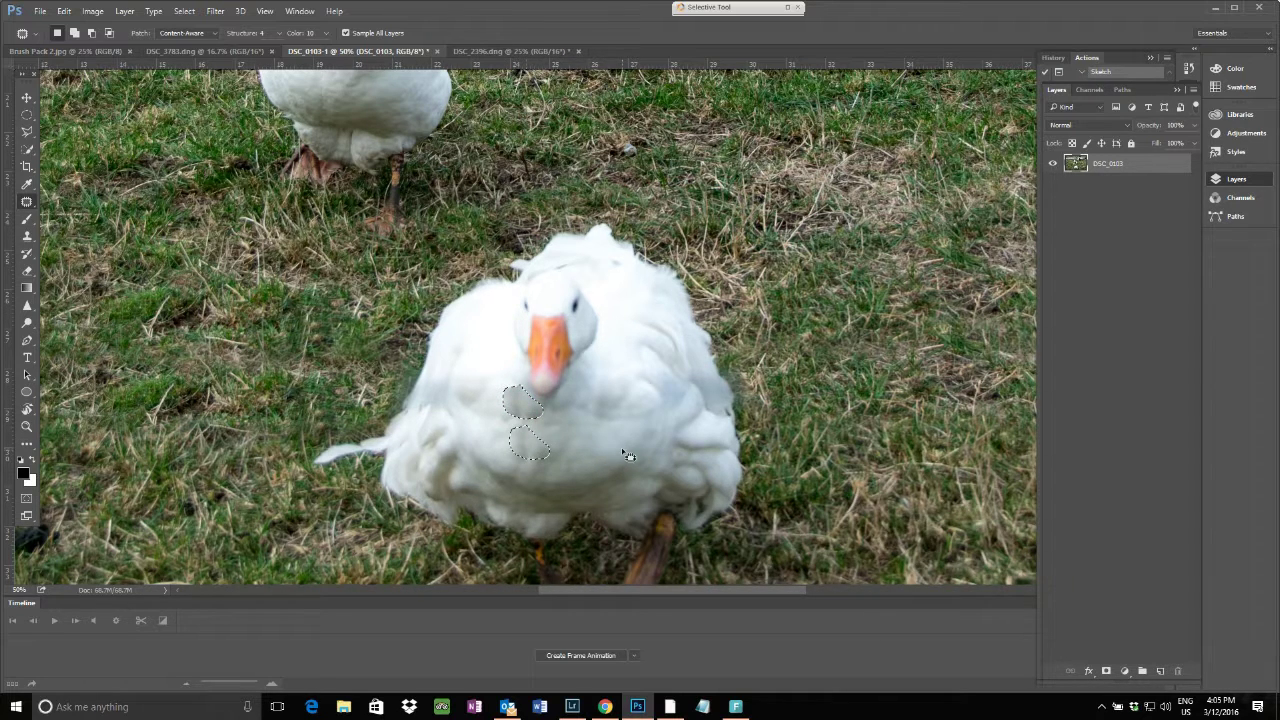
key("ctrl+d")
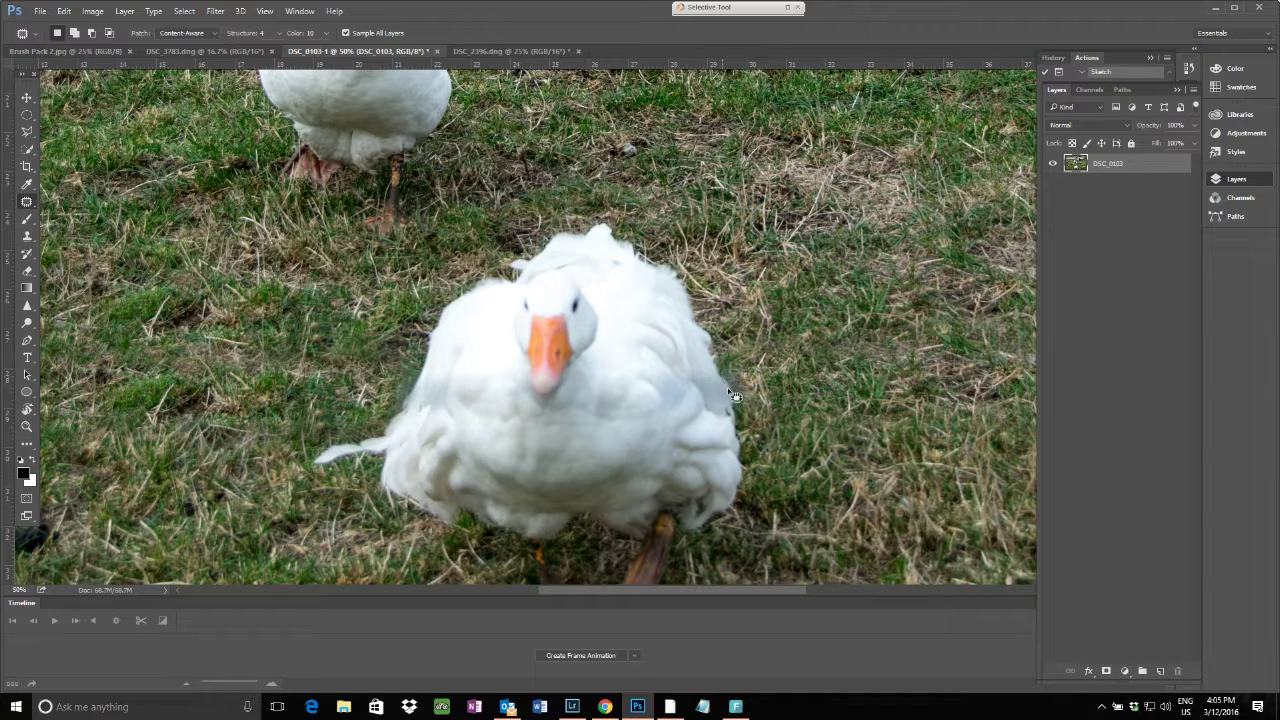
Step: Patch the spot beside the goose's wing and outline the wing edge
mouse_move(749, 410)
left_mouse_down()
mouse_move(738, 372)
mouse_move(745, 400)
mouse_move(721, 371)
left_mouse_up()
left_click_drag(724, 372, 746, 407)
mouse_move(400, 405)
left_mouse_down()
mouse_move(425, 372)
mouse_move(400, 374)
mouse_move(414, 390)
mouse_move(424, 348)
left_mouse_up()
left_click(184, 11)
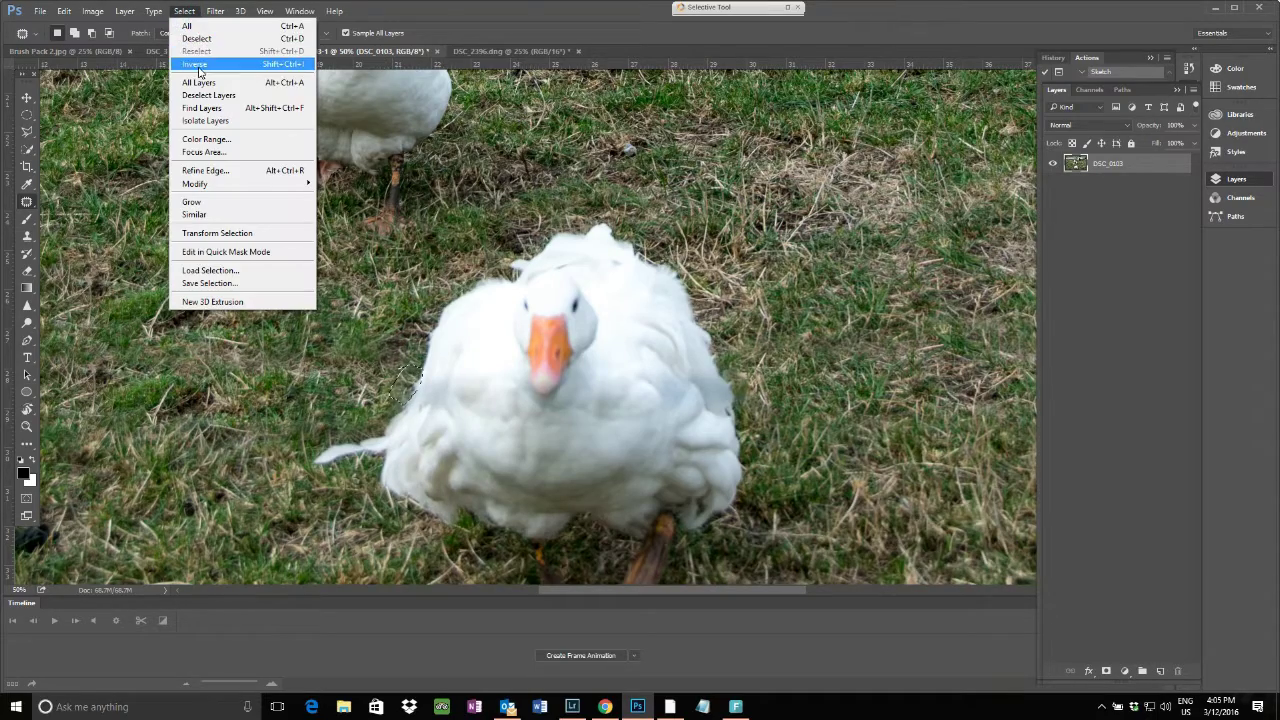
Step: Deselect, patch spots near the goose's head and side, and zoom out to fit the photo
left_click(197, 38)
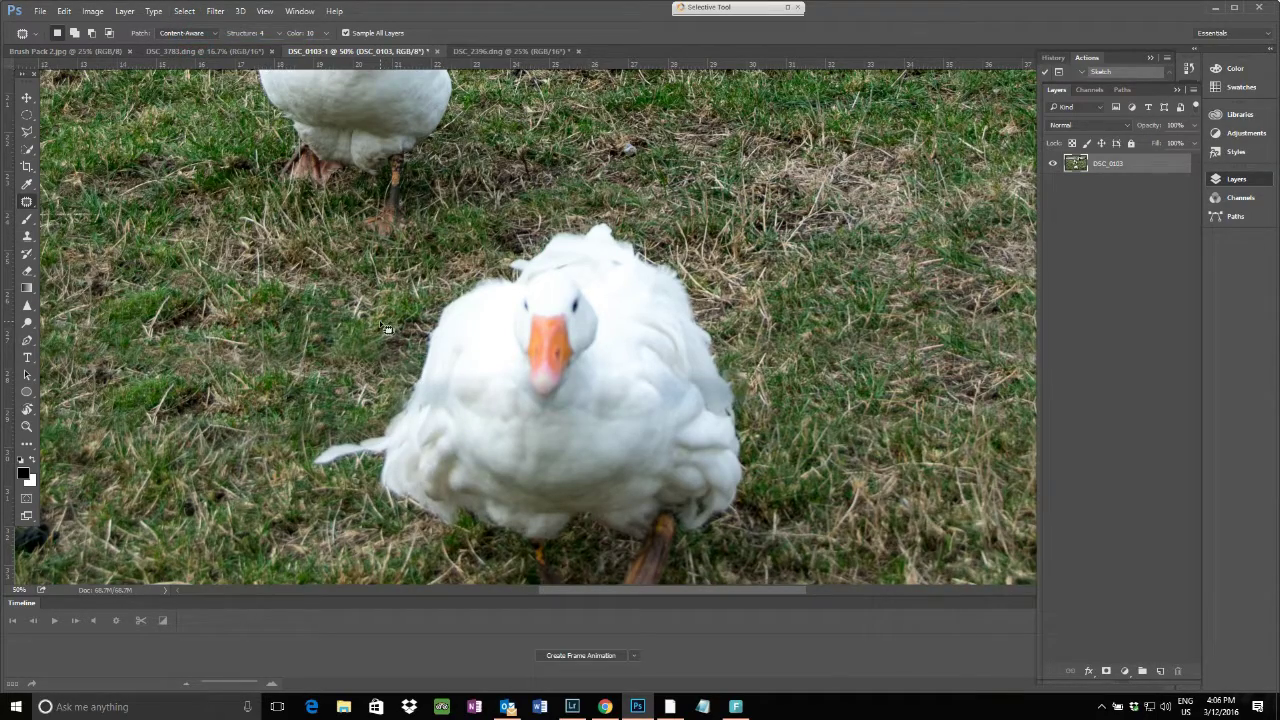
key("ctrl+minus")
key("ctrl+minus")
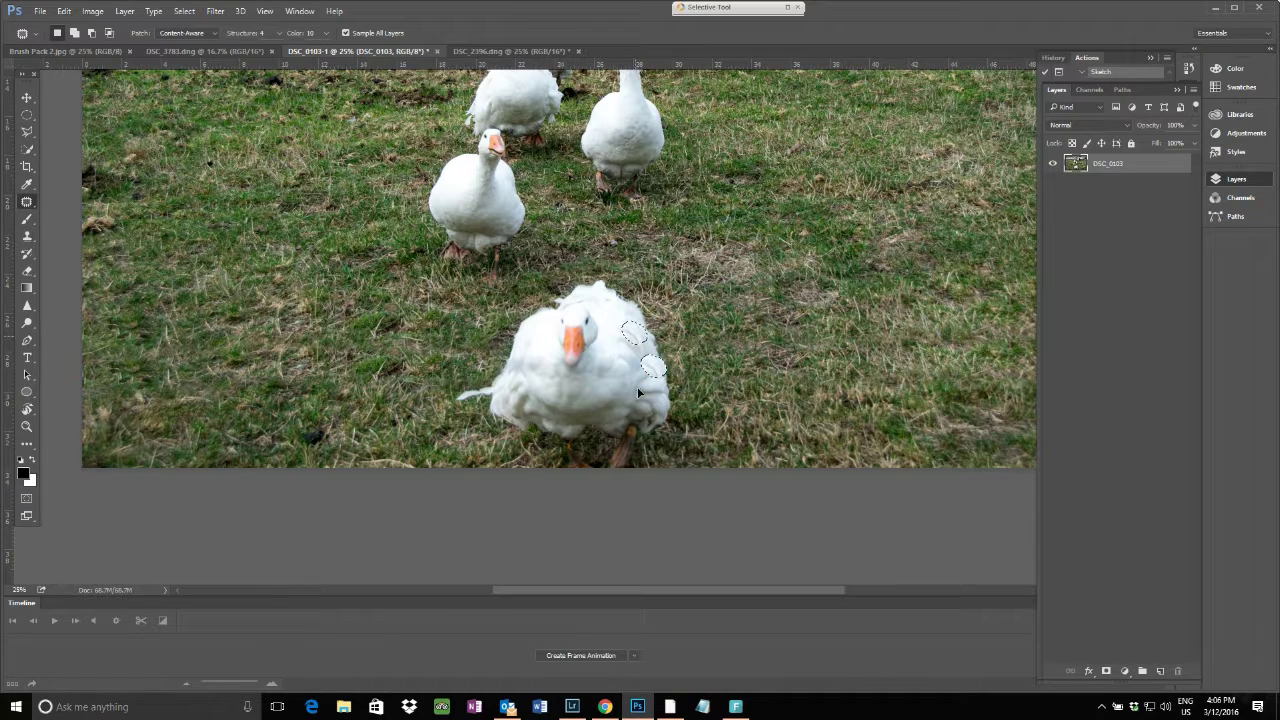
mouse_move(644, 368)
left_mouse_down()
mouse_move(645, 385)
mouse_move(628, 340)
left_mouse_up()
mouse_move(517, 351)
left_mouse_down()
mouse_move(515, 373)
mouse_move(537, 360)
mouse_move(523, 357)
mouse_move(530, 376)
left_mouse_up()
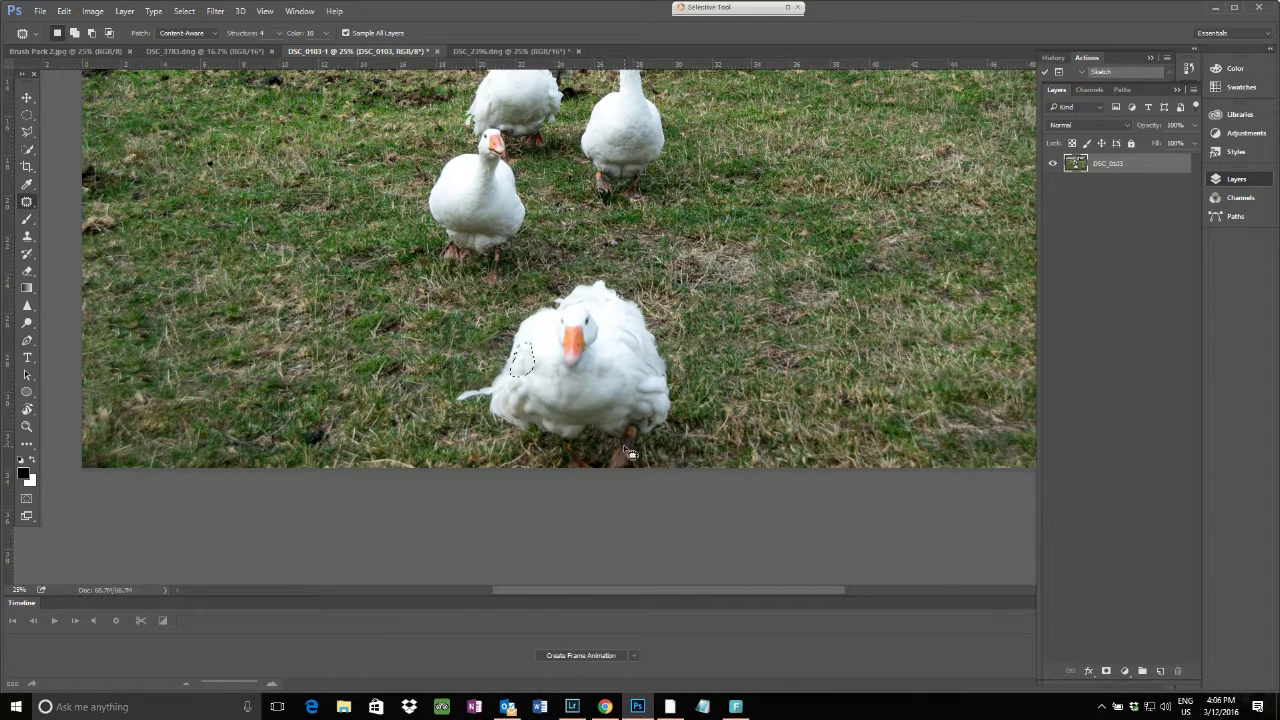
key("ctrl+minus")
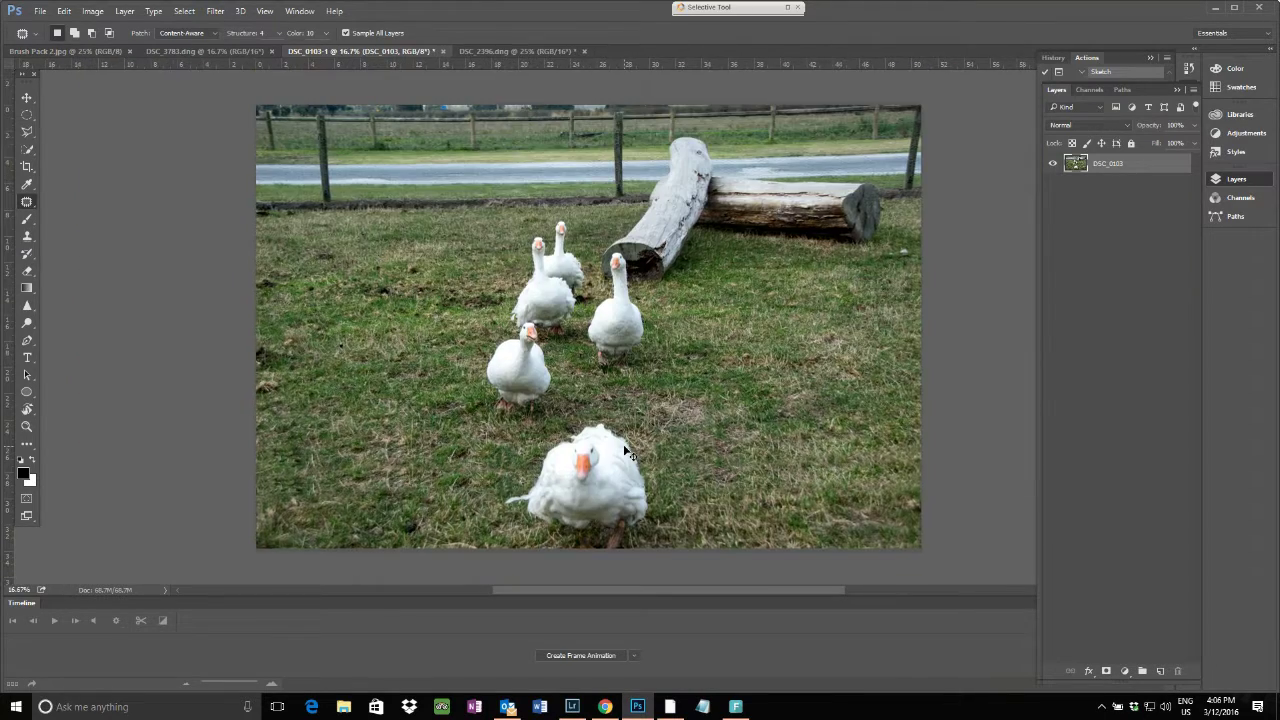
key("ctrl+minus")
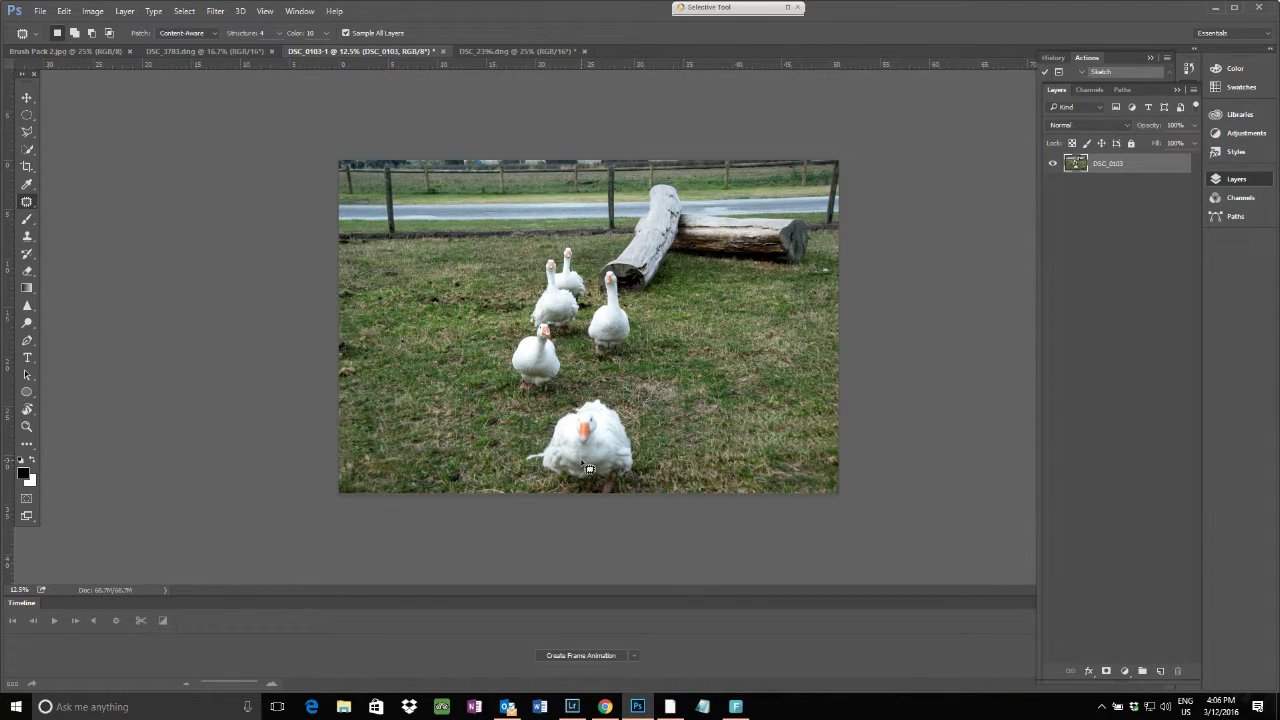
Step: Switch to the Spot Healing Brush and zoom in on the fence and logs
right_click(31, 204)
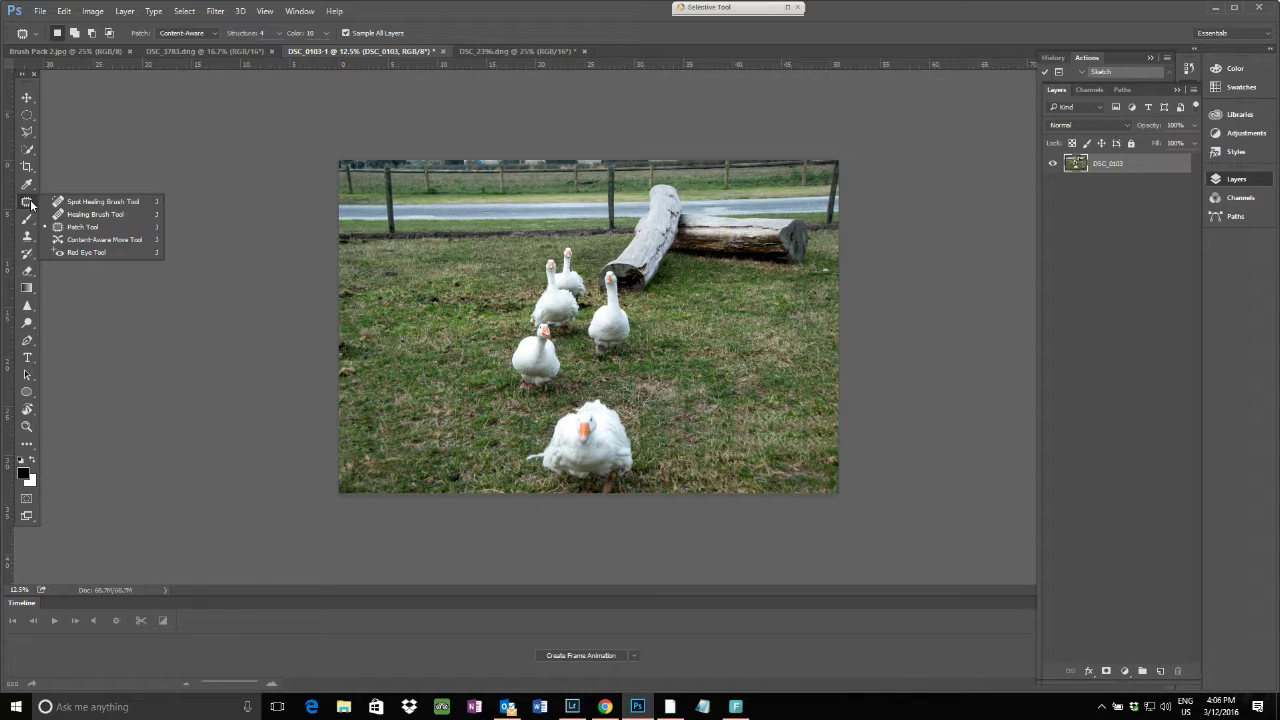
left_click(113, 218)
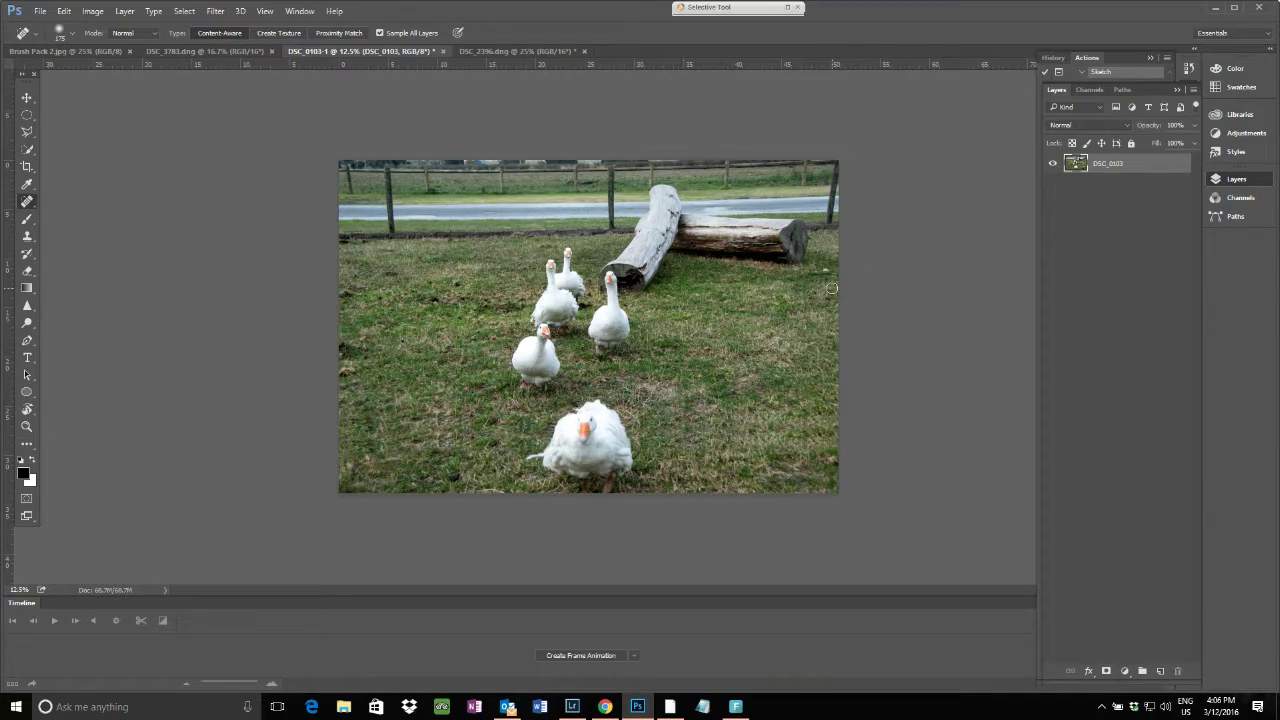
key("ctrl+plus")
key("ctrl+plus")
key("ctrl+plus")
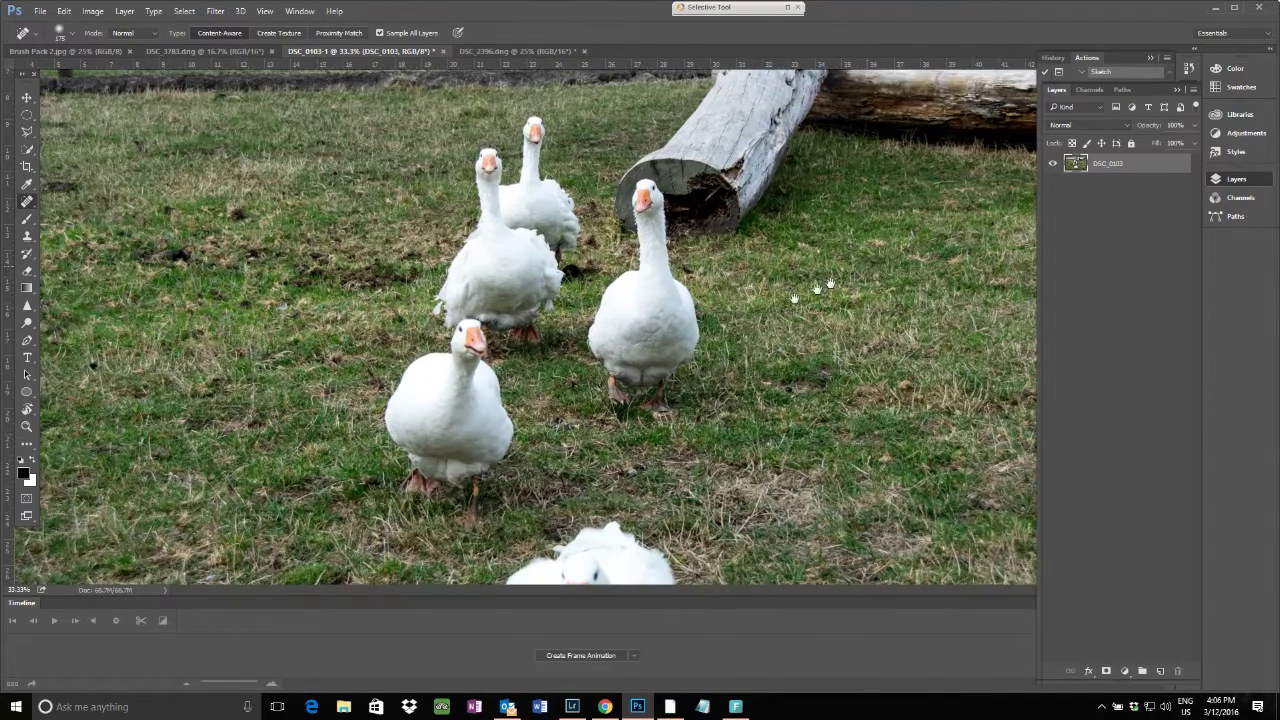
left_click_drag(901, 328, 796, 387)
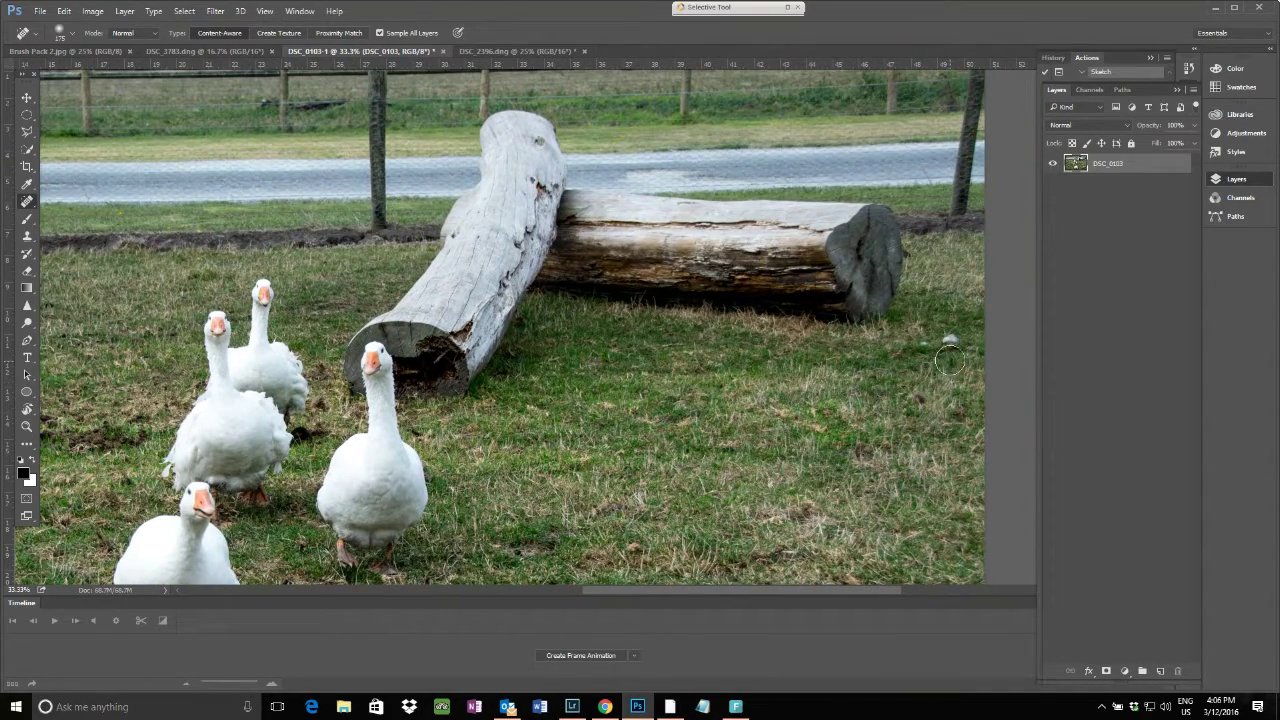
Step: Heal the pebble and grass blemishes right of the logs, then zoom out
left_click(951, 340)
mouse_move(951, 340)
left_mouse_down()
mouse_move(916, 344)
mouse_move(950, 340)
left_mouse_up()
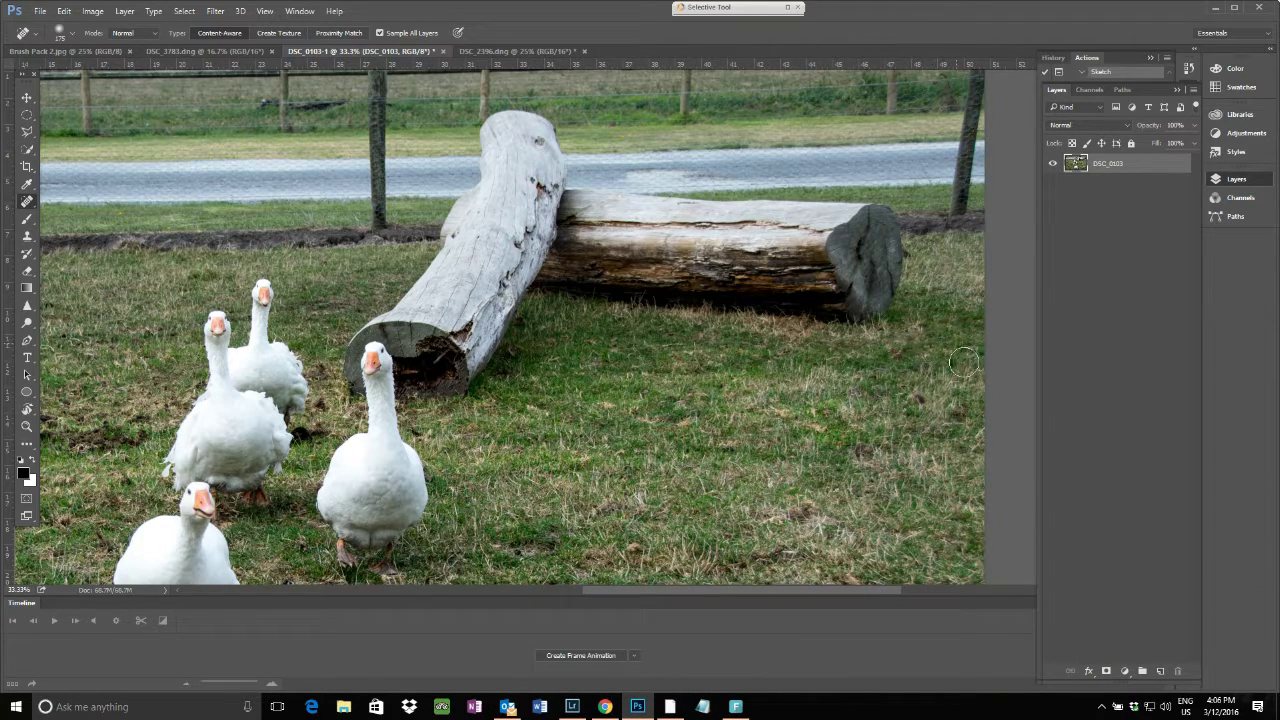
left_click_drag(958, 400, 882, 400)
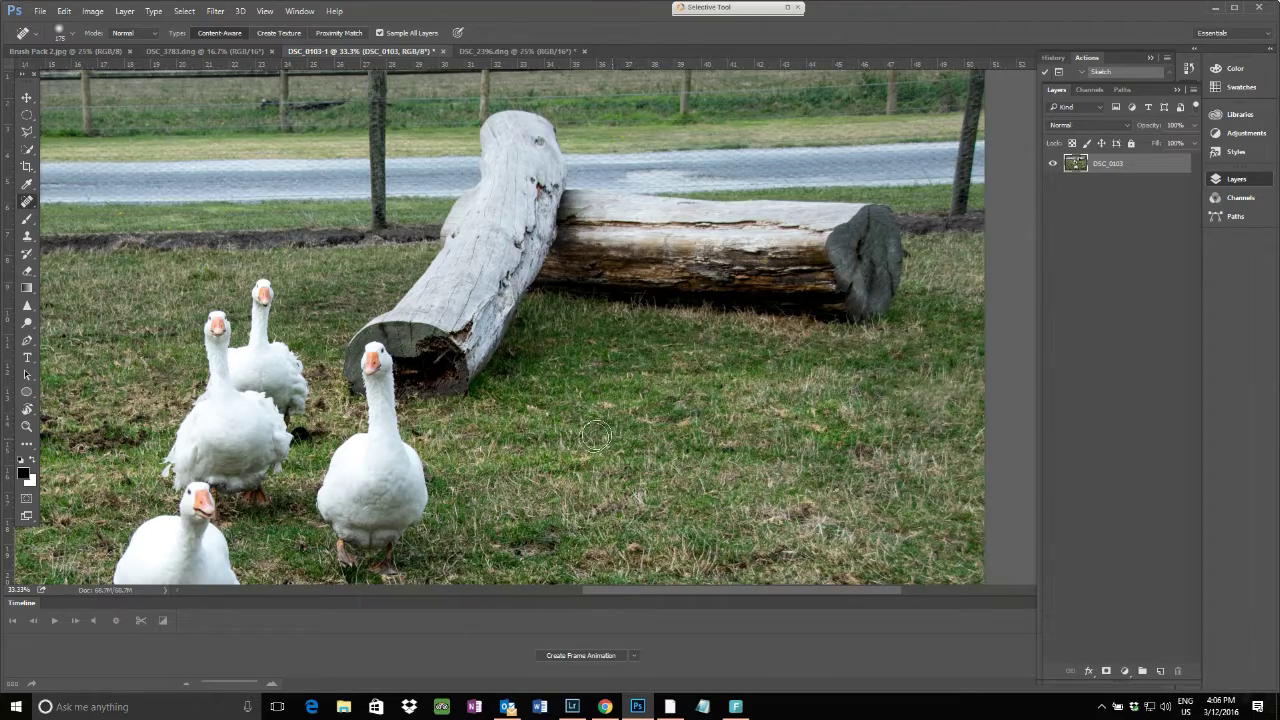
left_click_drag(662, 426, 886, 392)
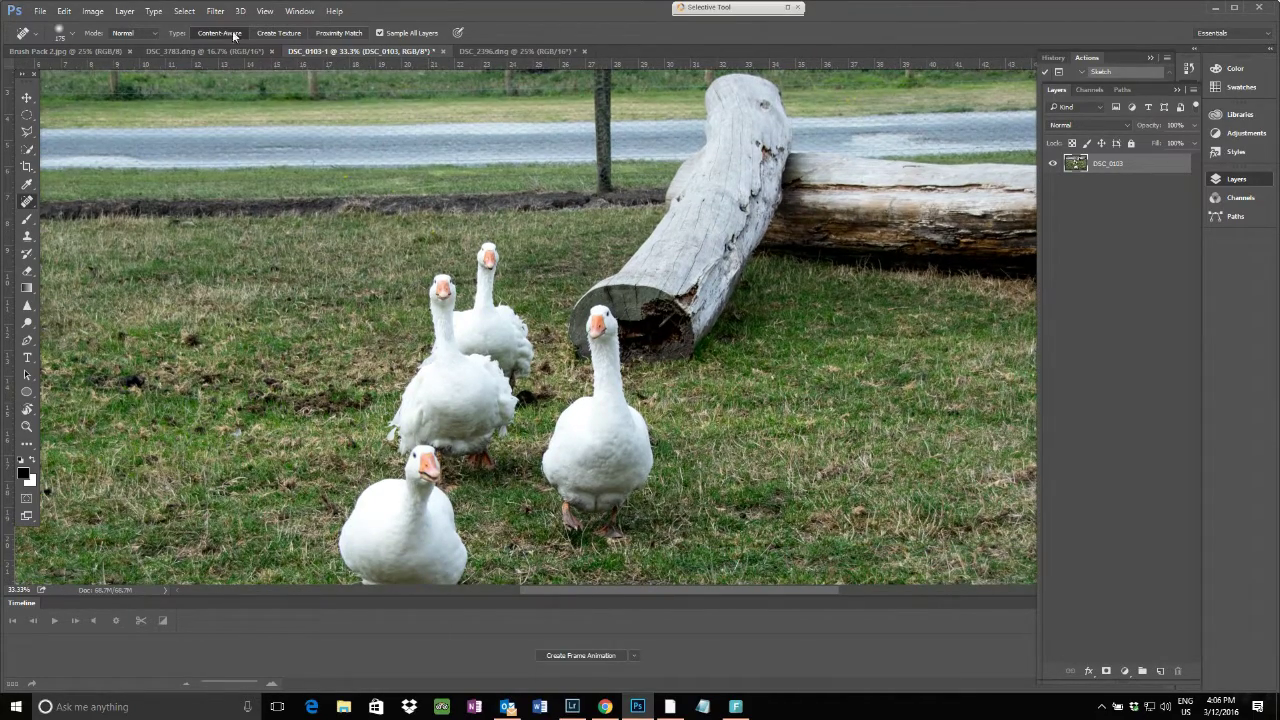
left_click_drag(304, 360, 408, 278)
key("ctrl+minus")
key("ctrl+minus")
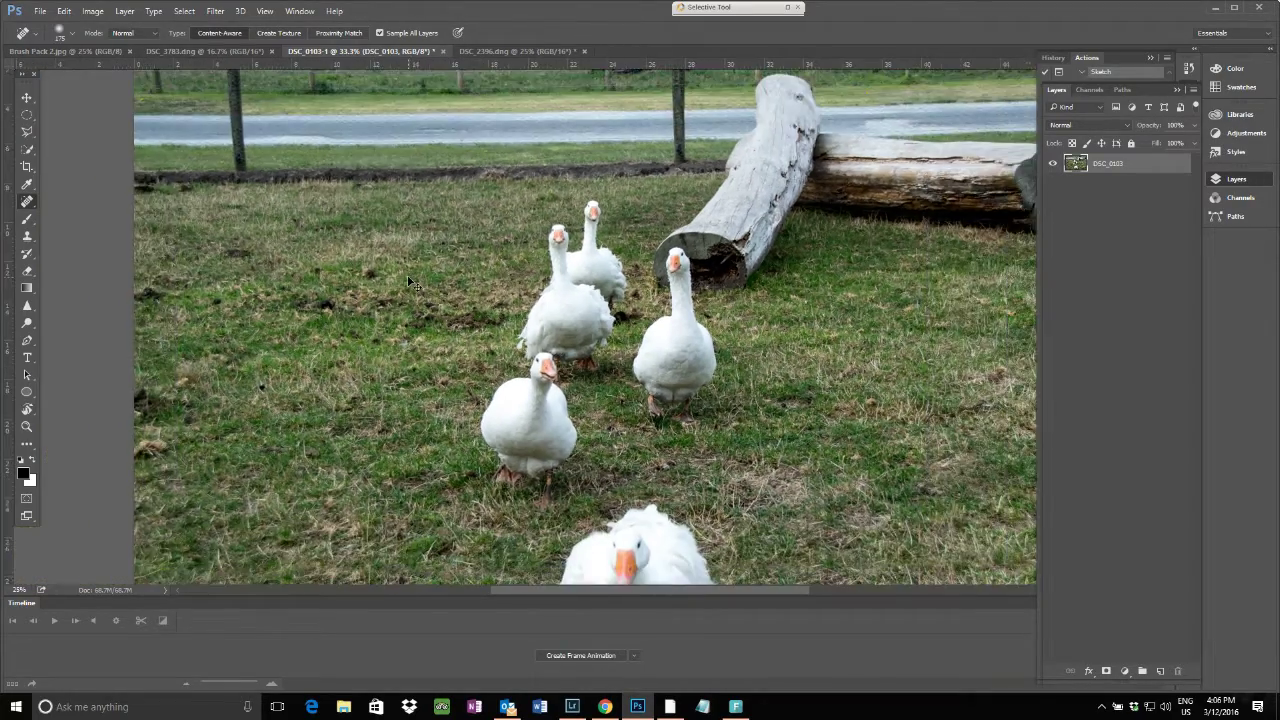
Step: Crop the geese photo to a 5:7 ratio framed tightly around the geese
left_click(26, 167)
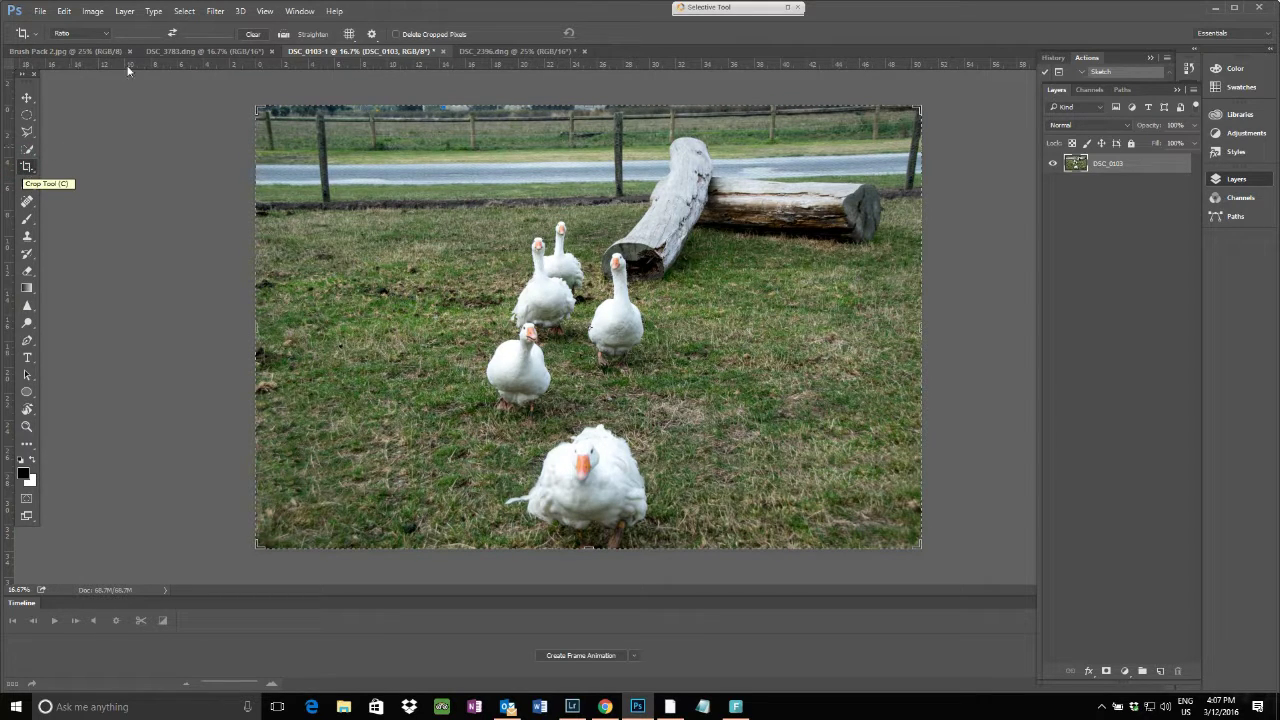
left_click(107, 37)
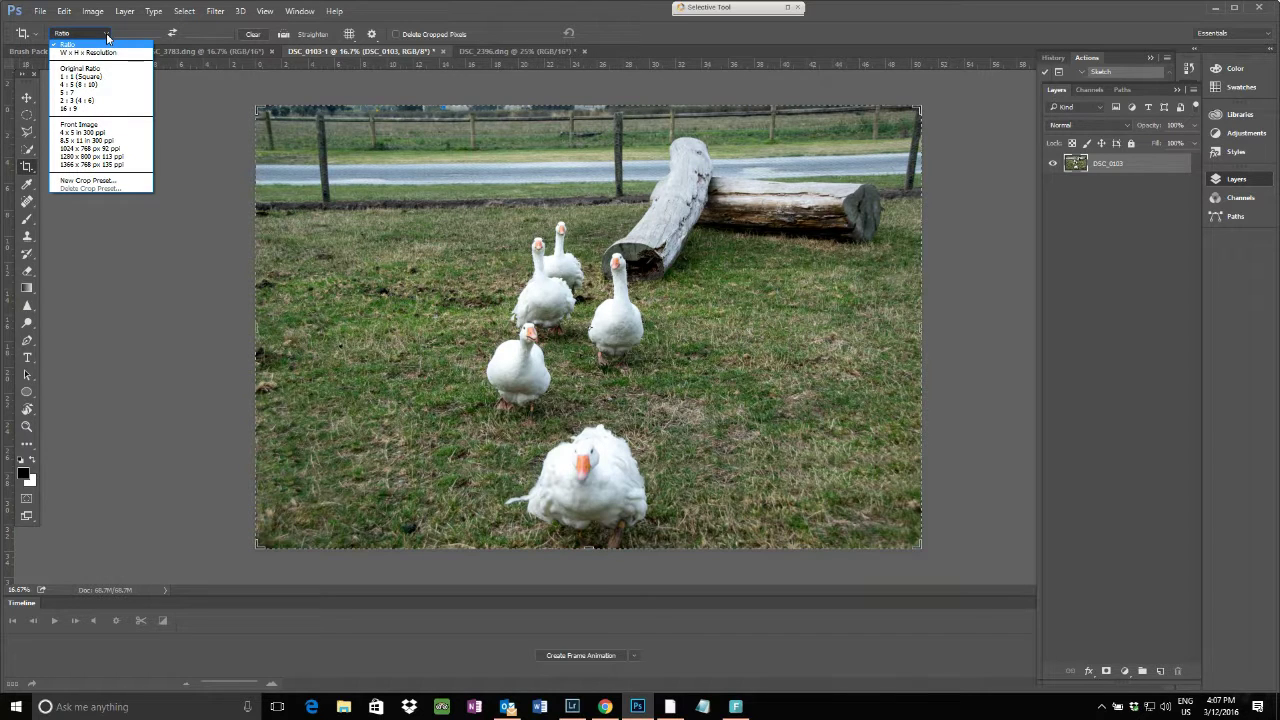
left_click(90, 92)
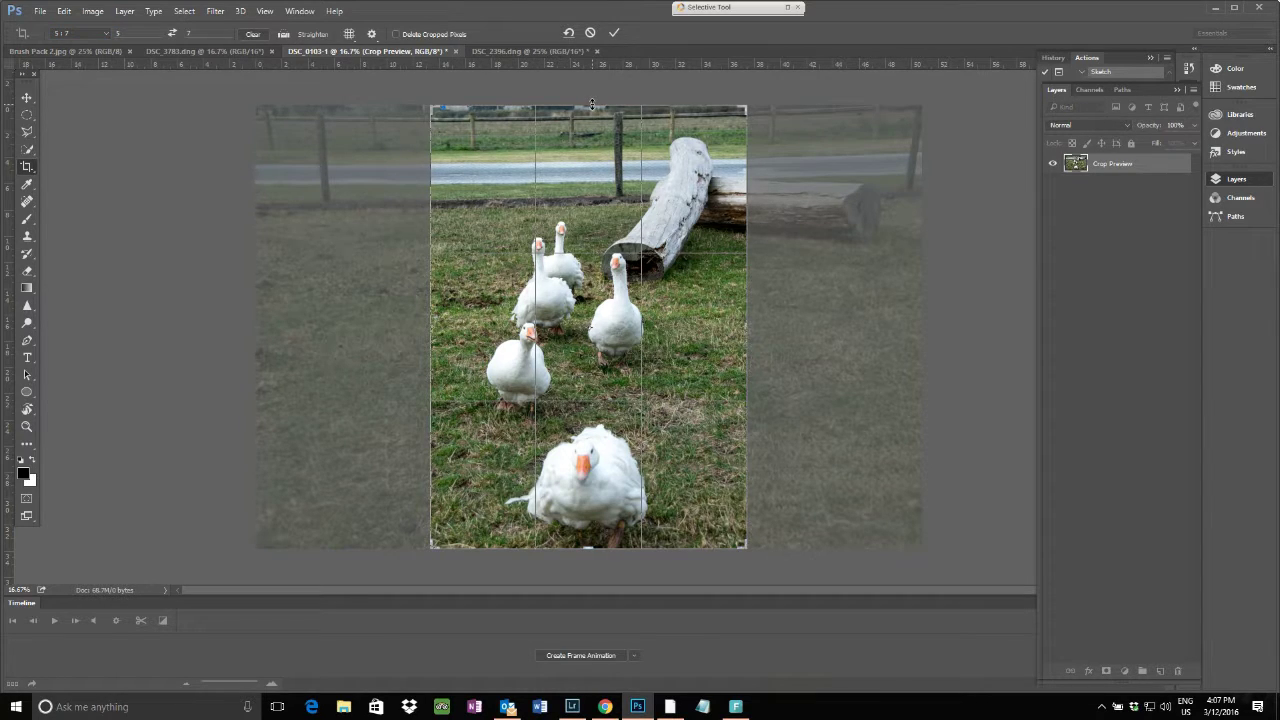
left_click_drag(592, 104, 587, 153)
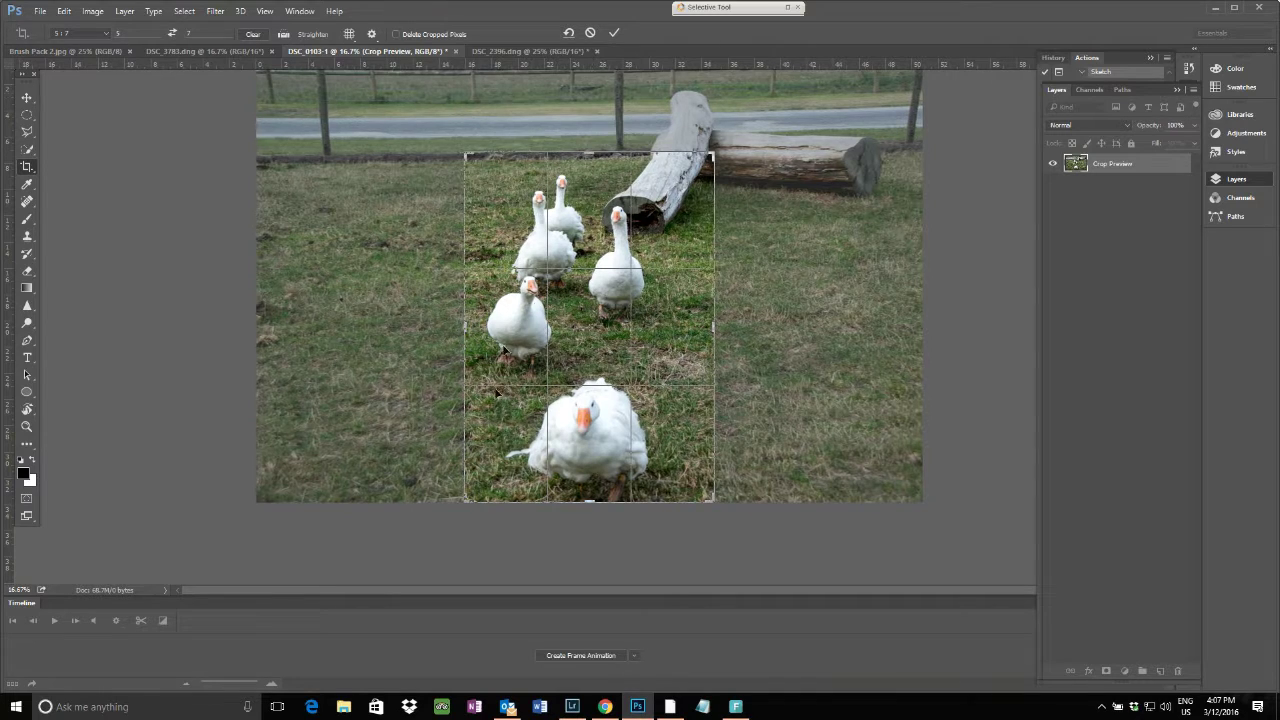
left_click(616, 32)
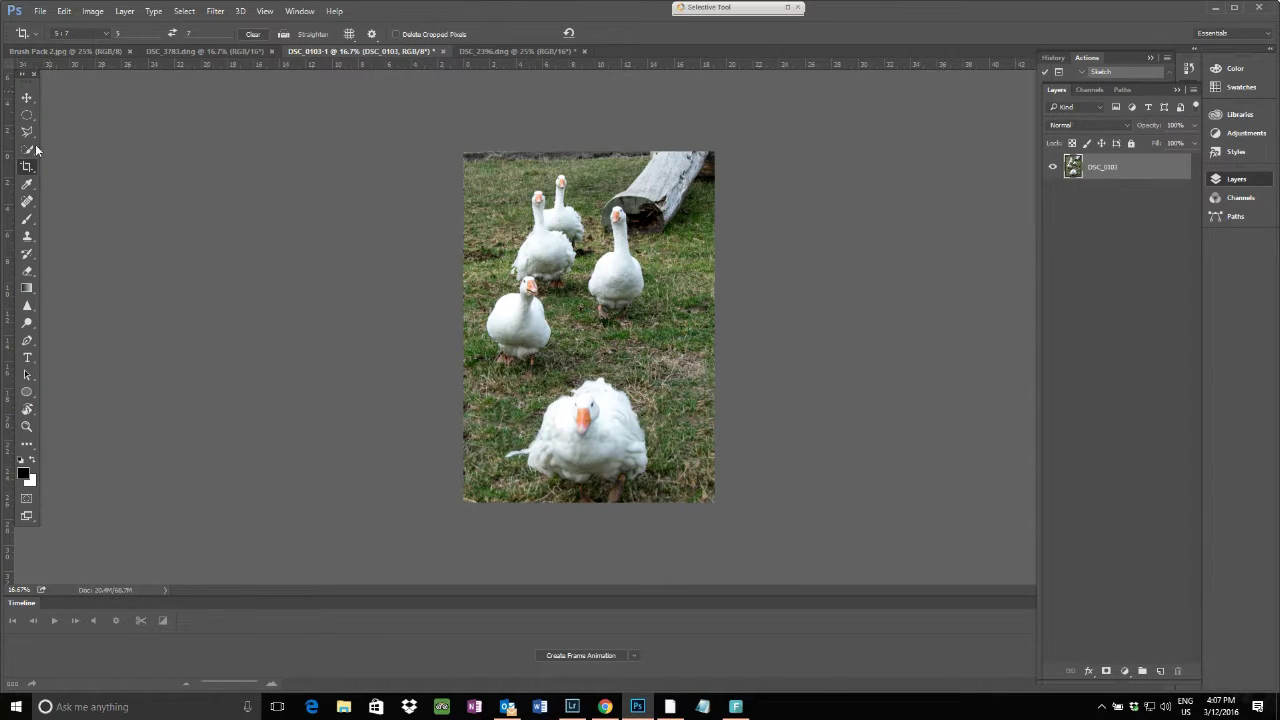
Step: Recrop the geese photo wider so the frame takes in more of the logs
left_click(27, 97)
left_click(27, 166)
left_click_drag(714, 328, 776, 324)
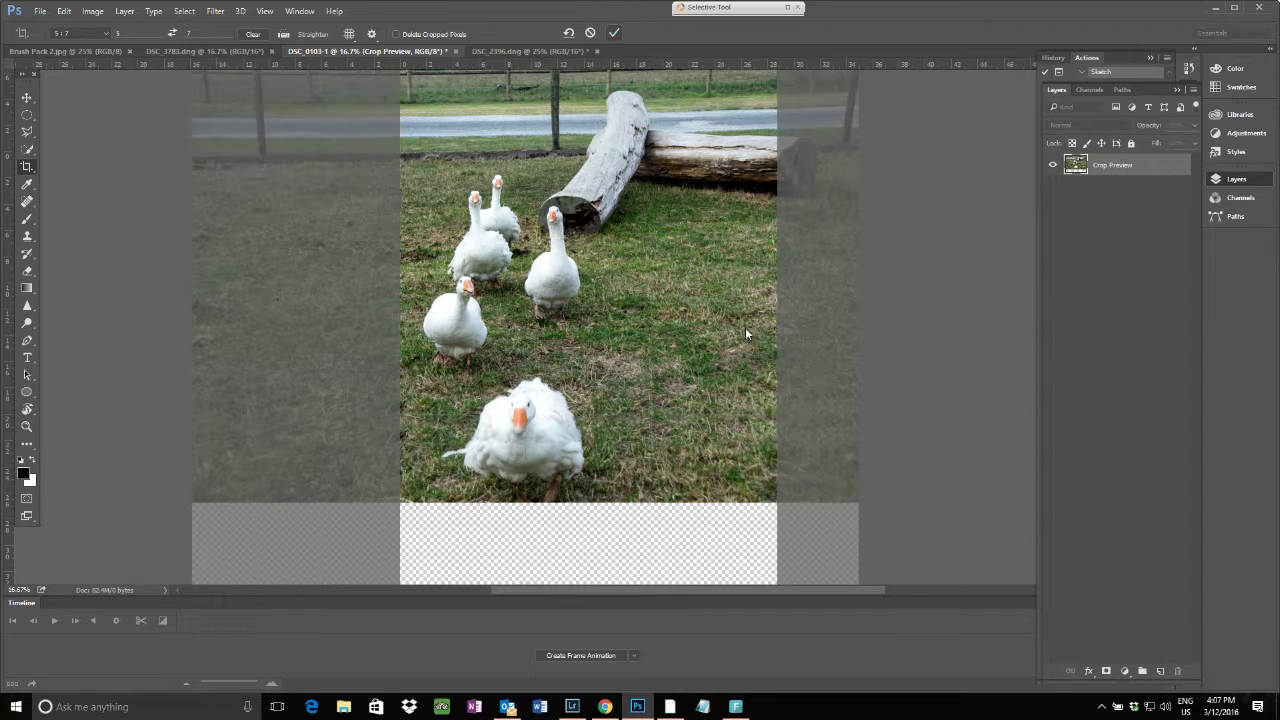
key("Return")
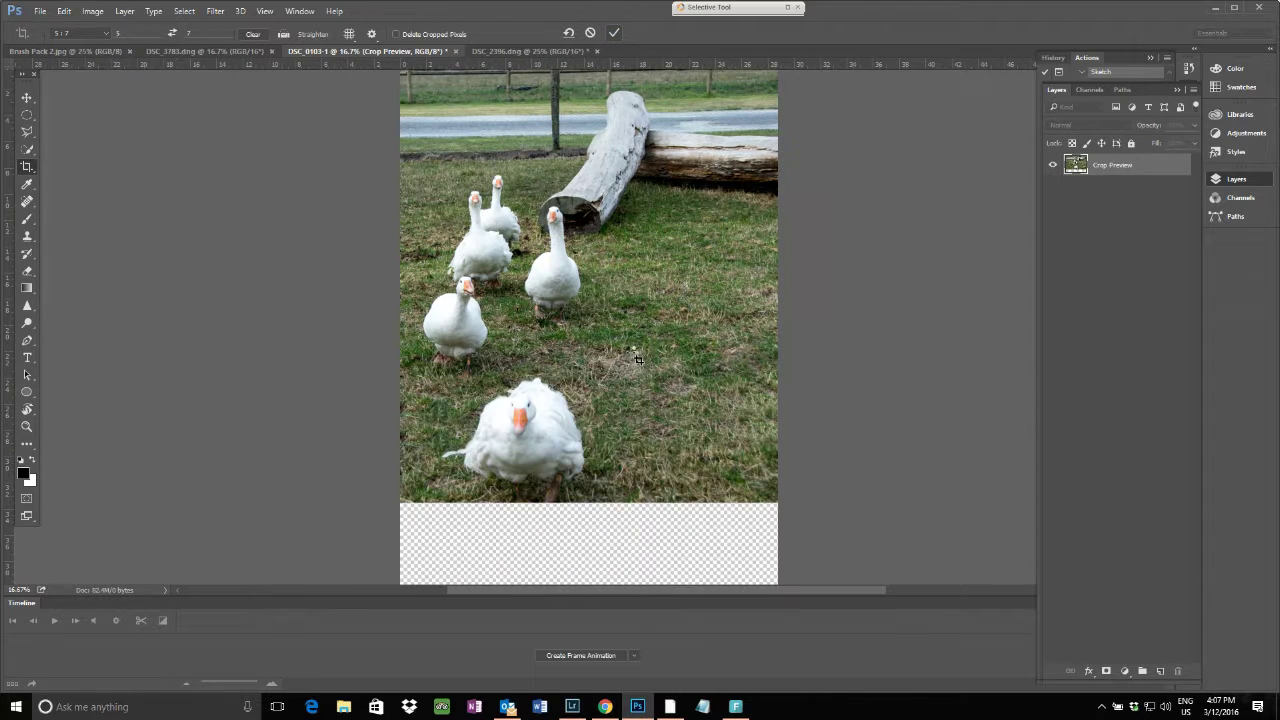
scroll(632, 354, "down", 2)
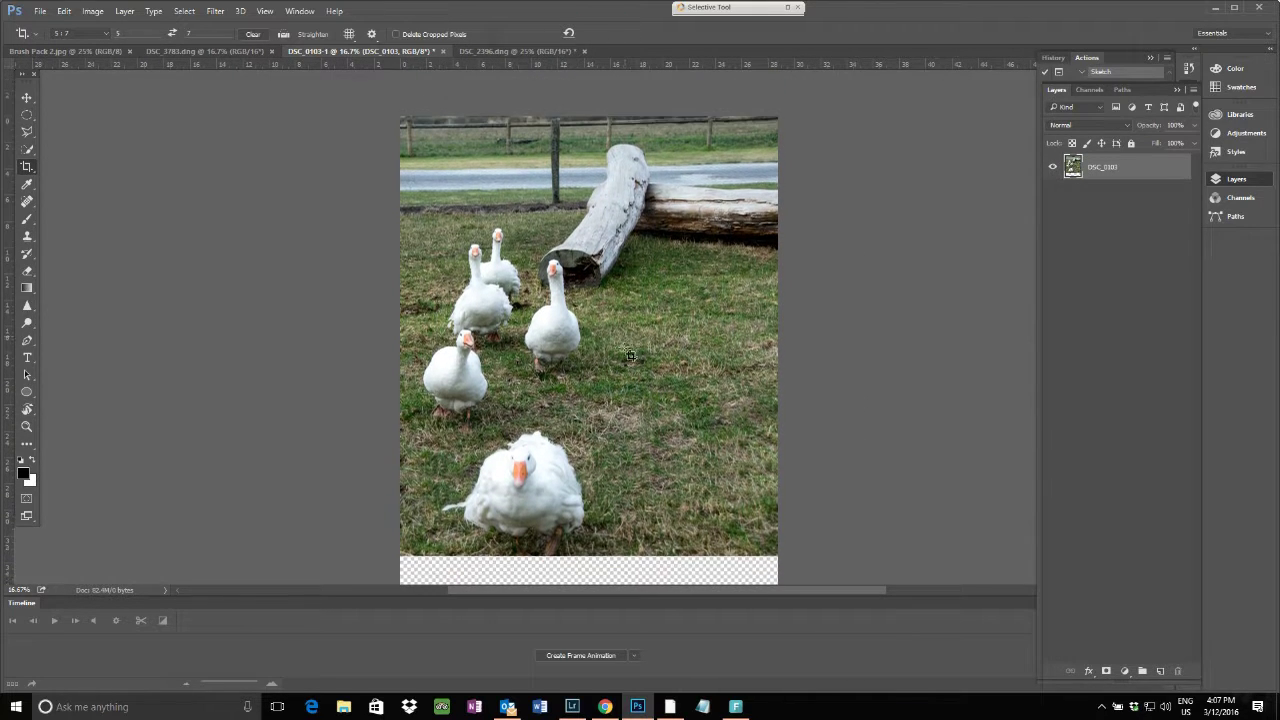
scroll(285, 193, "up", 2)
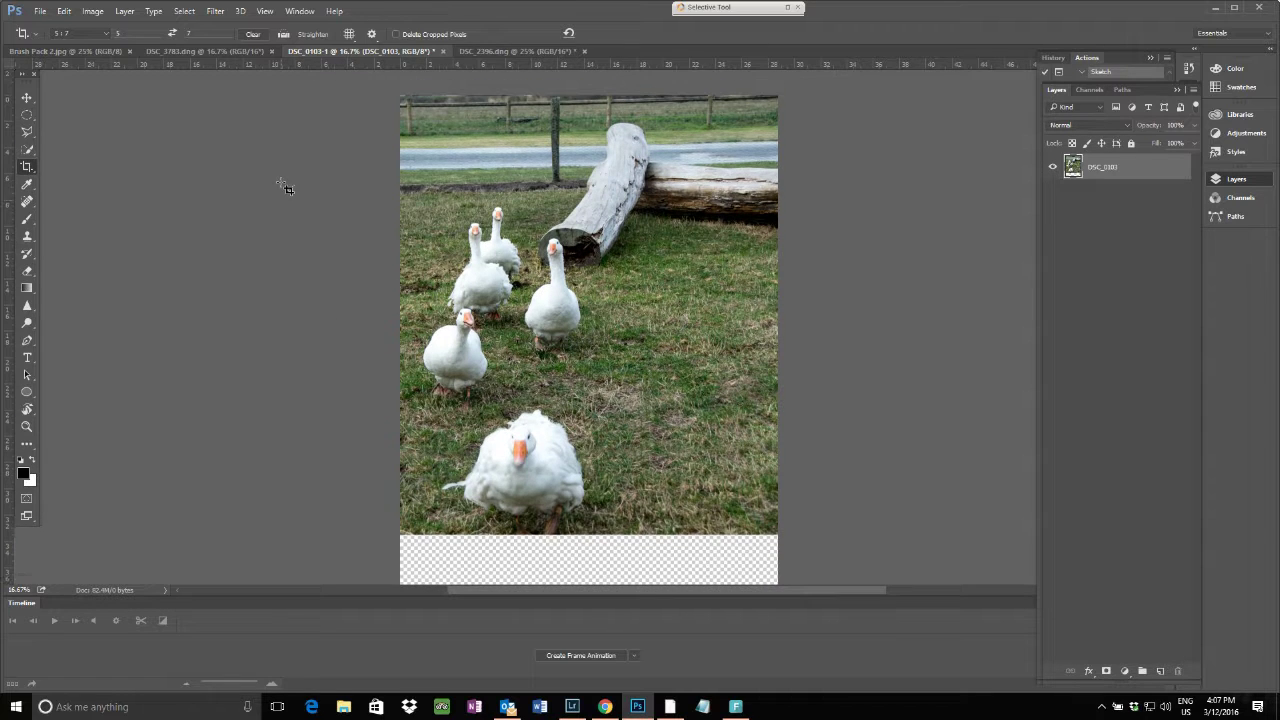
Step: Switch to DSC_3783.dng and zoom in to inspect the studio stand on the left
left_click(185, 51)
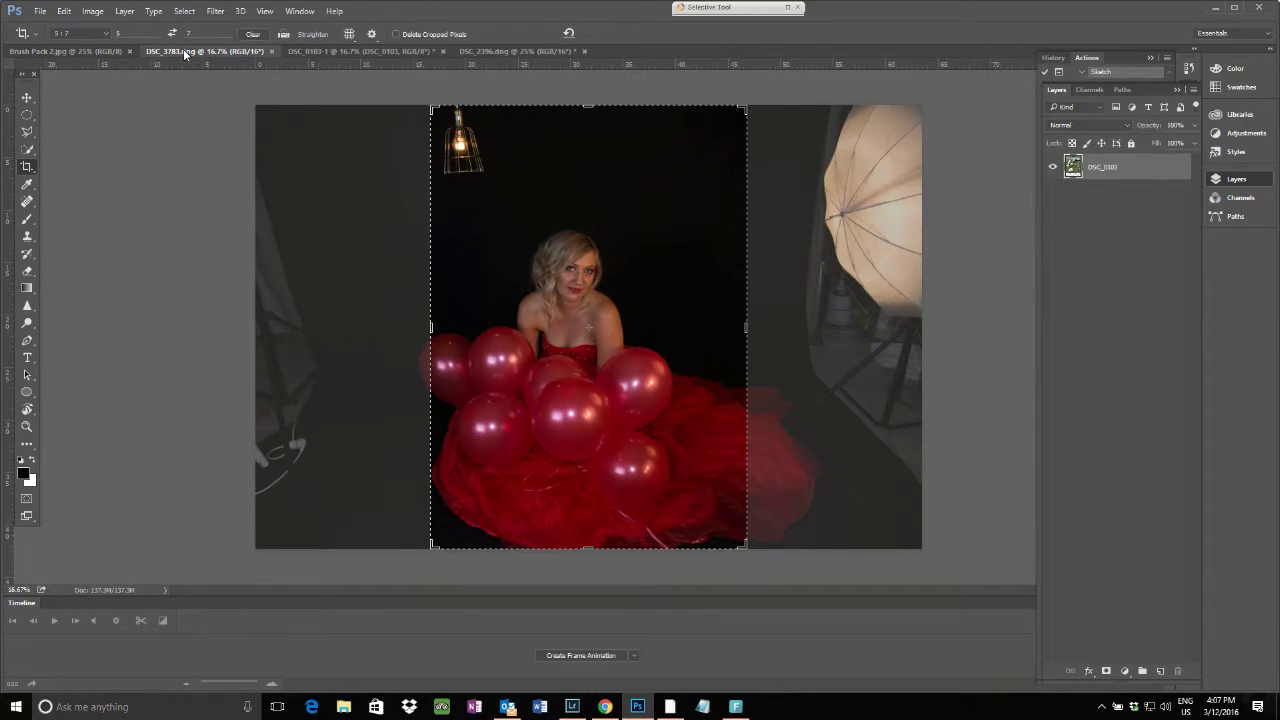
key("v")
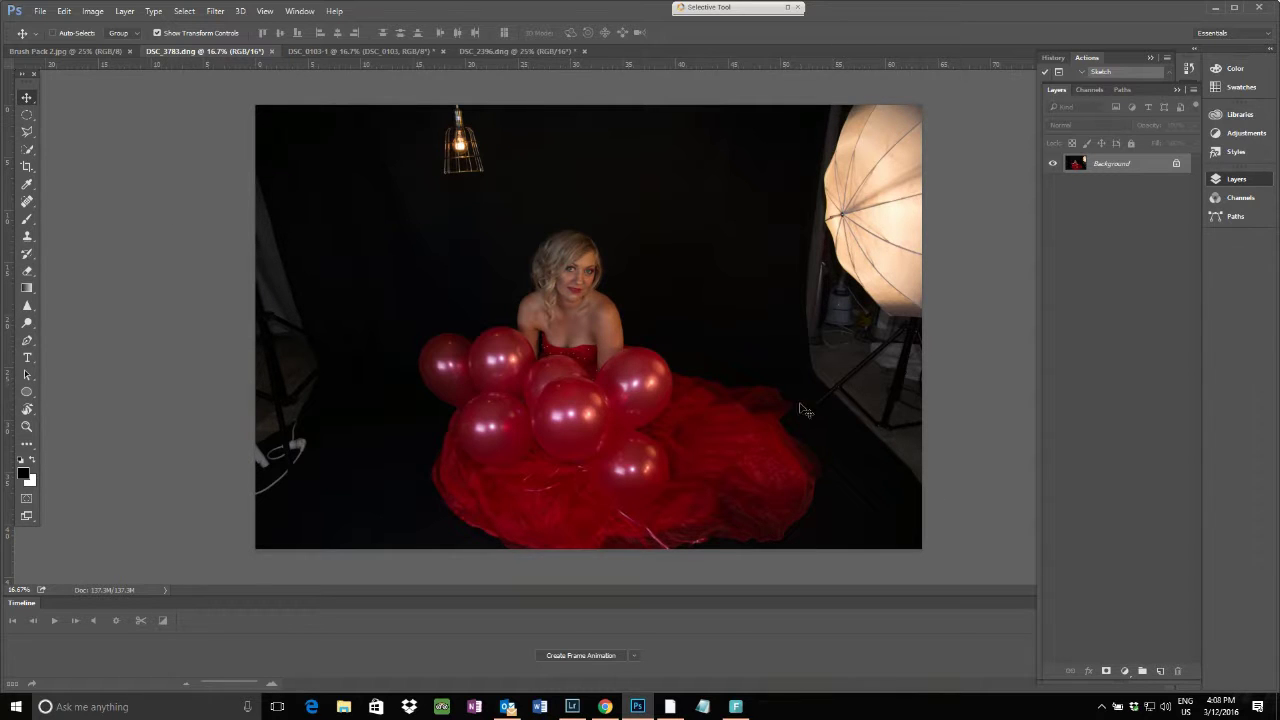
key("ctrl+plus")
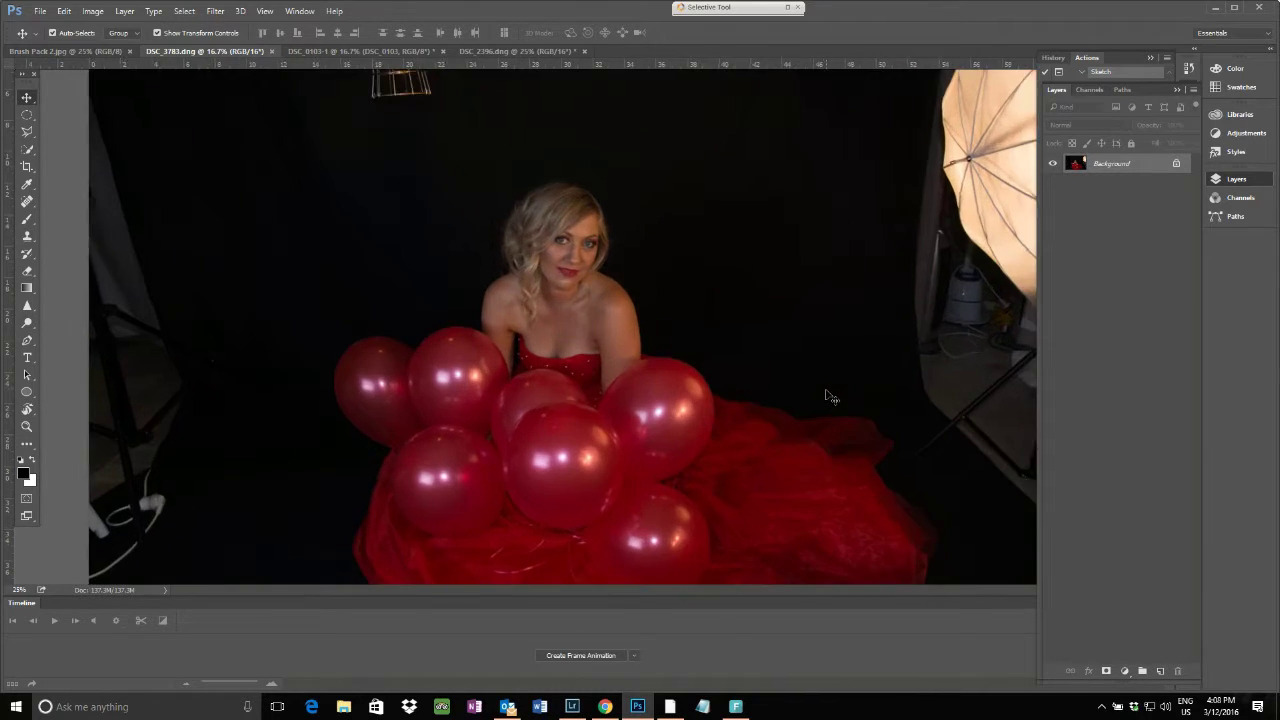
key("ctrl+plus")
left_click(146, 474)
left_click_drag(315, 375, 457, 306)
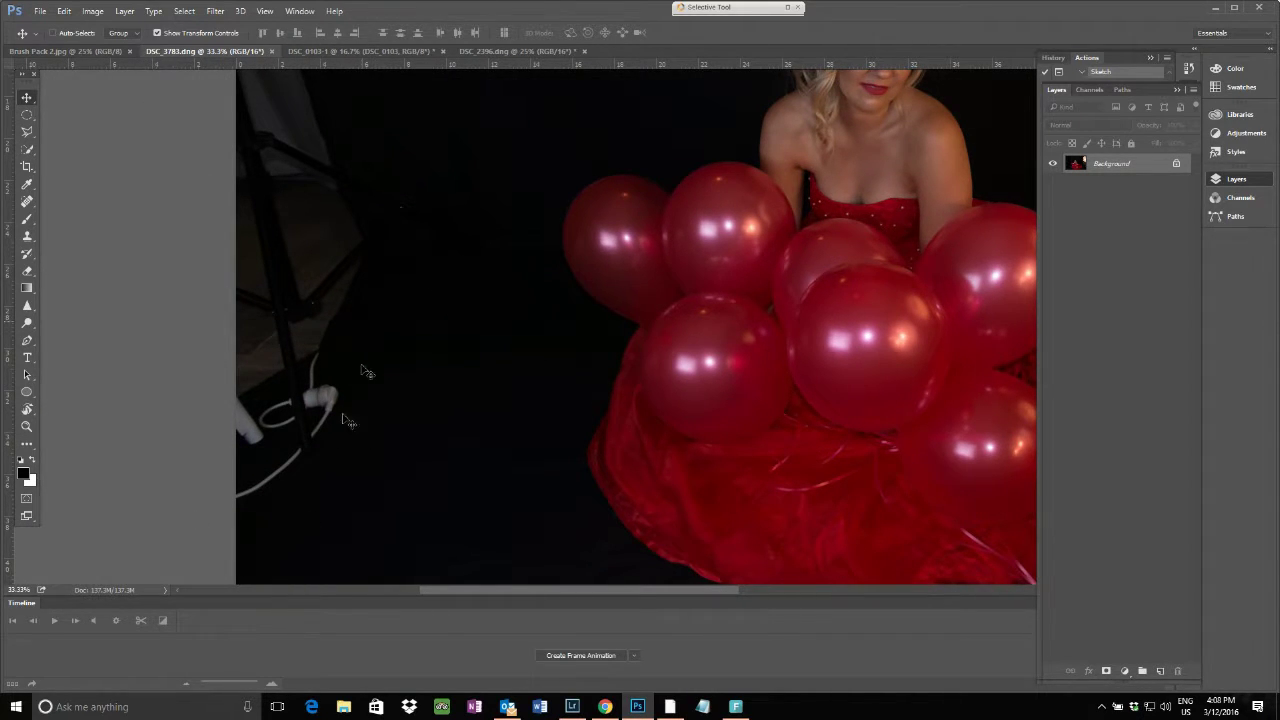
scroll(335, 452, "up", 3)
scroll(335, 452, "down", 5)
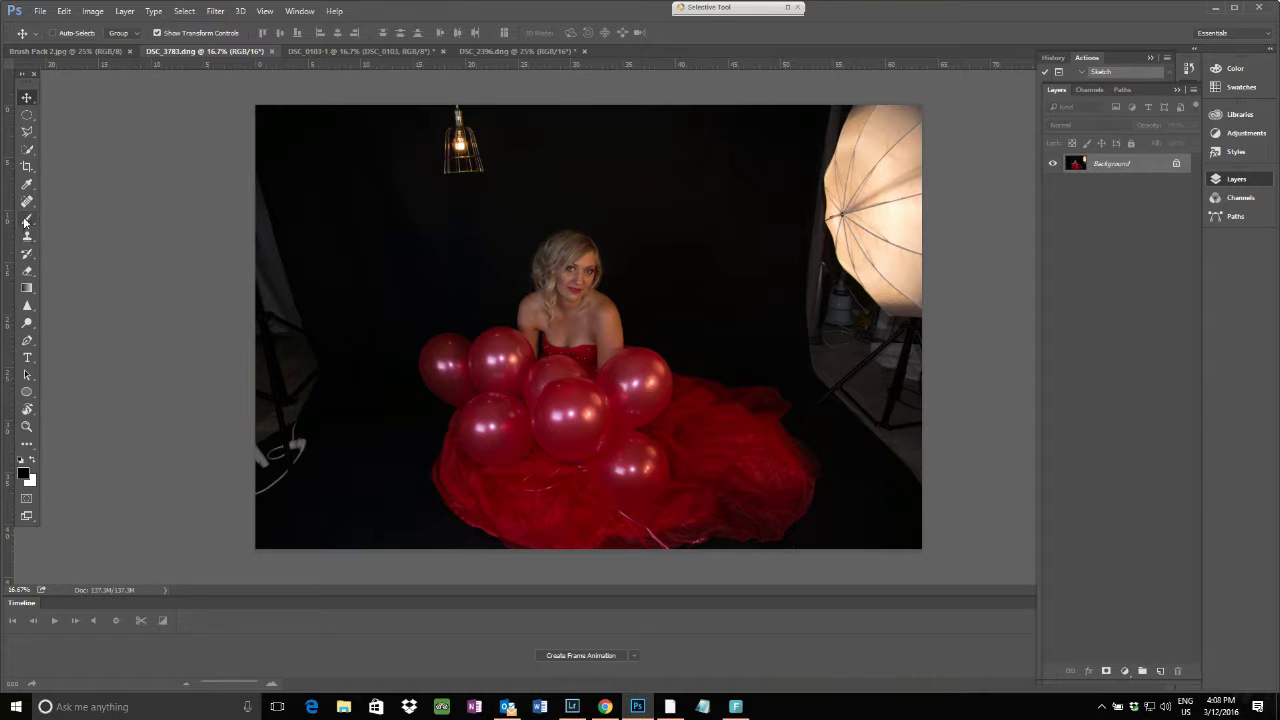
Step: Crop the balloon photo to a 1:1 square centred on the woman
left_click(27, 168)
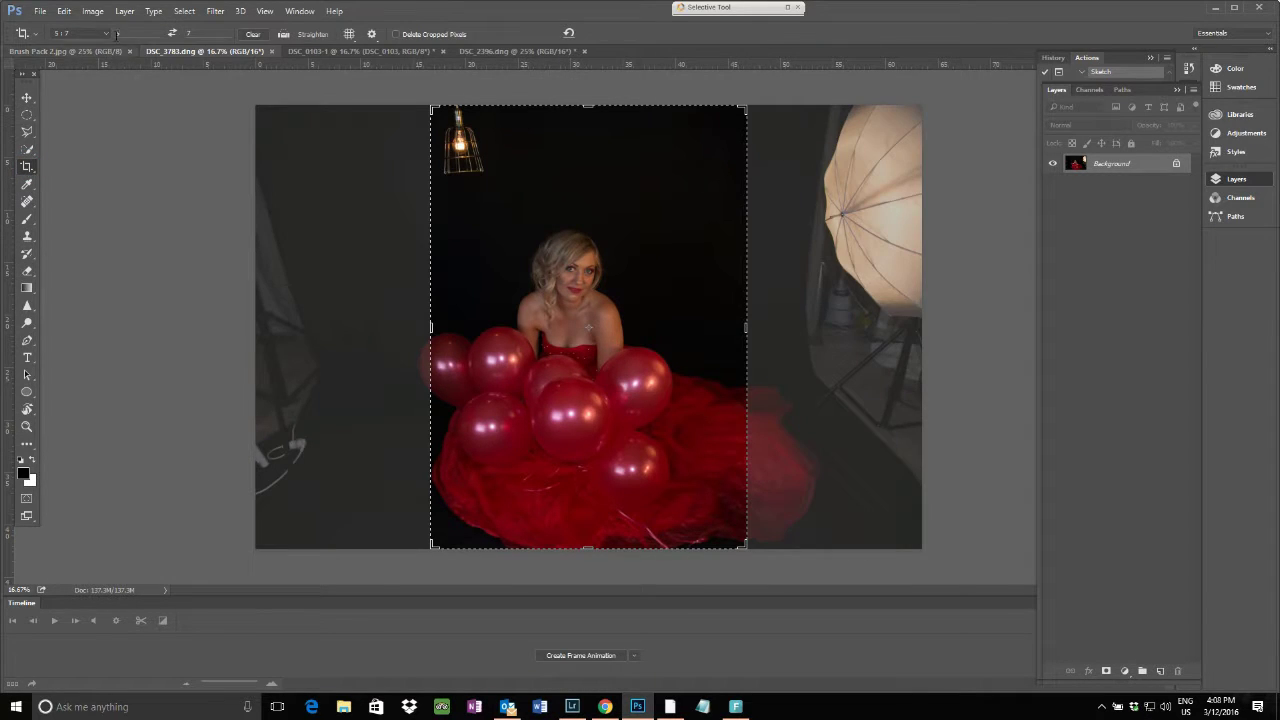
left_click(100, 35)
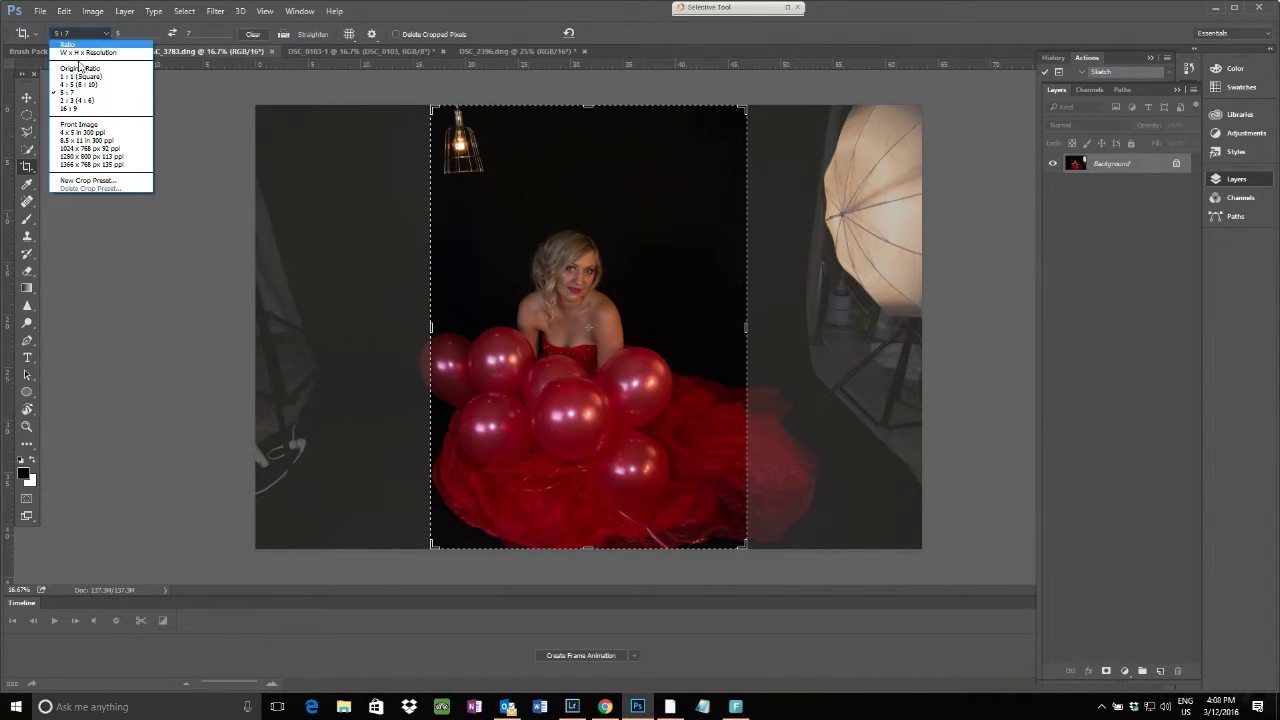
left_click(90, 80)
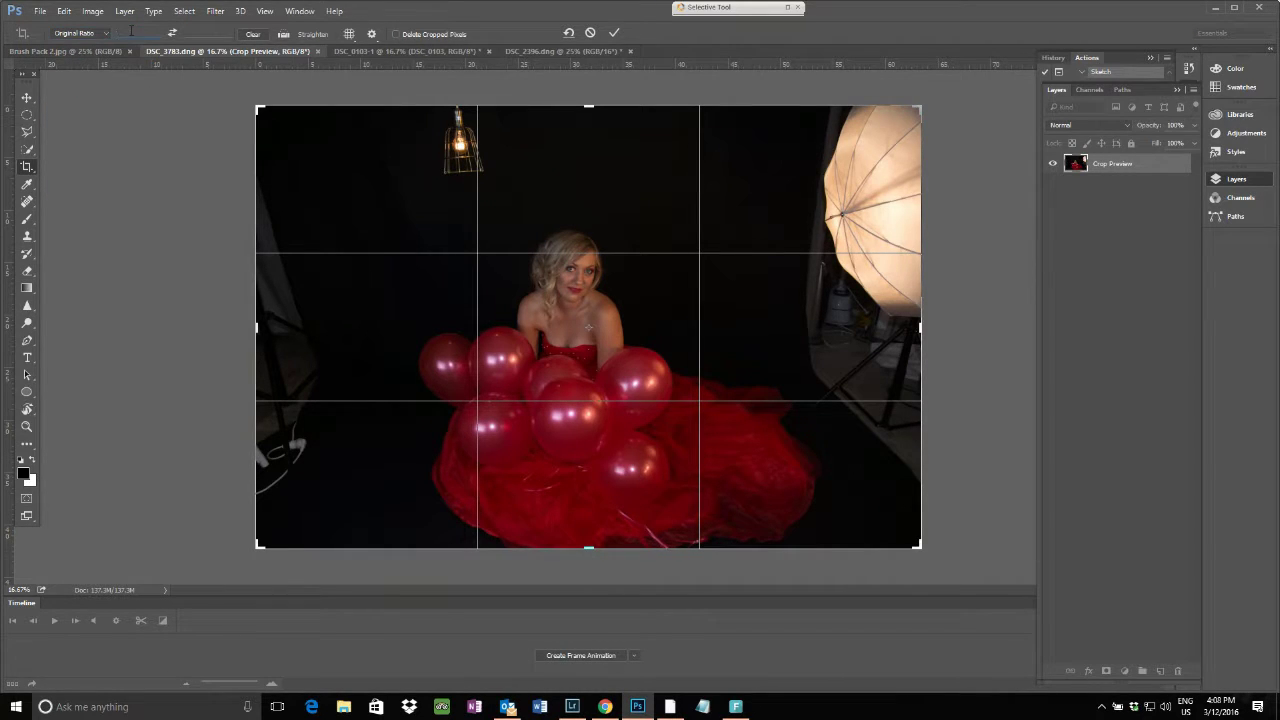
left_click(200, 33)
type("1")
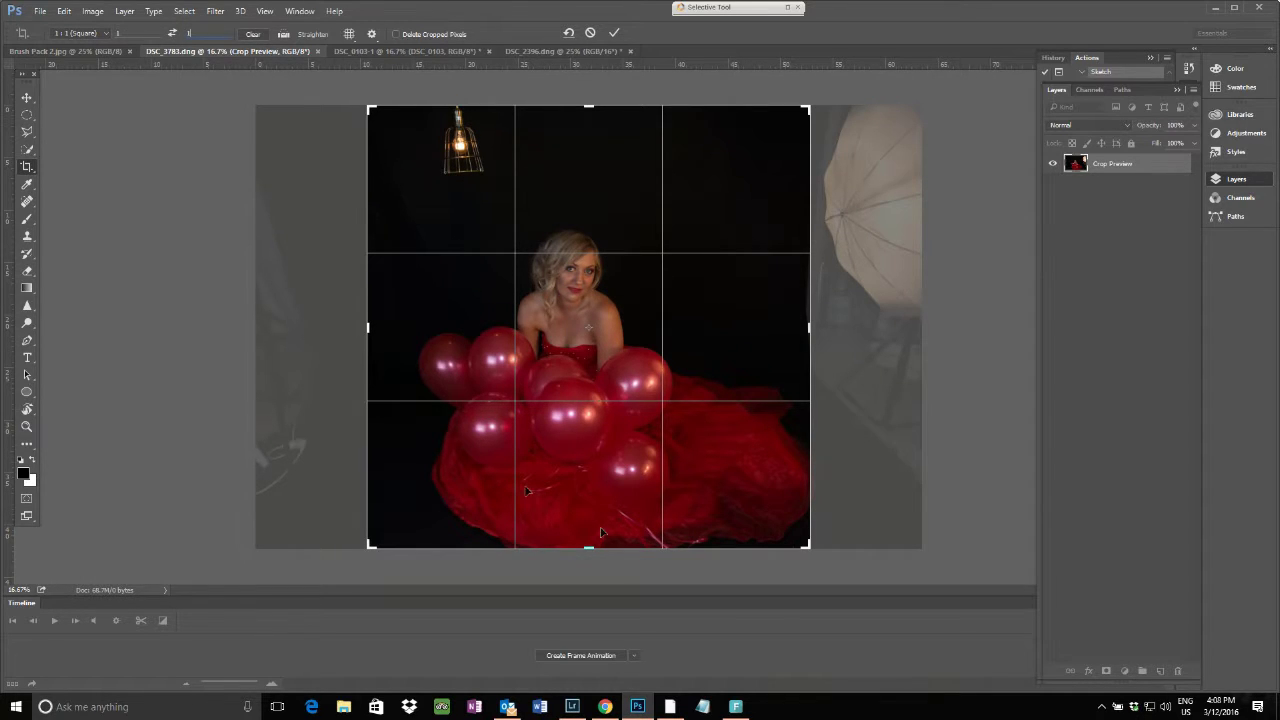
left_click_drag(614, 374, 602, 370)
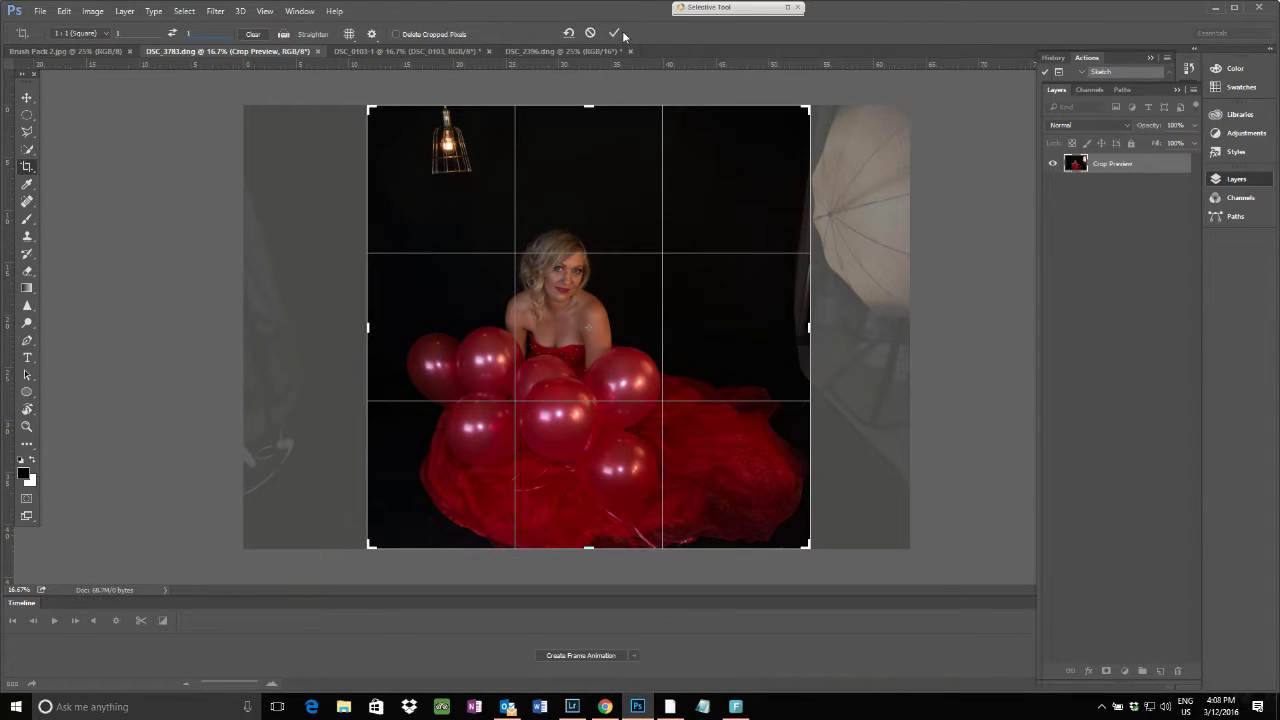
left_click(615, 33)
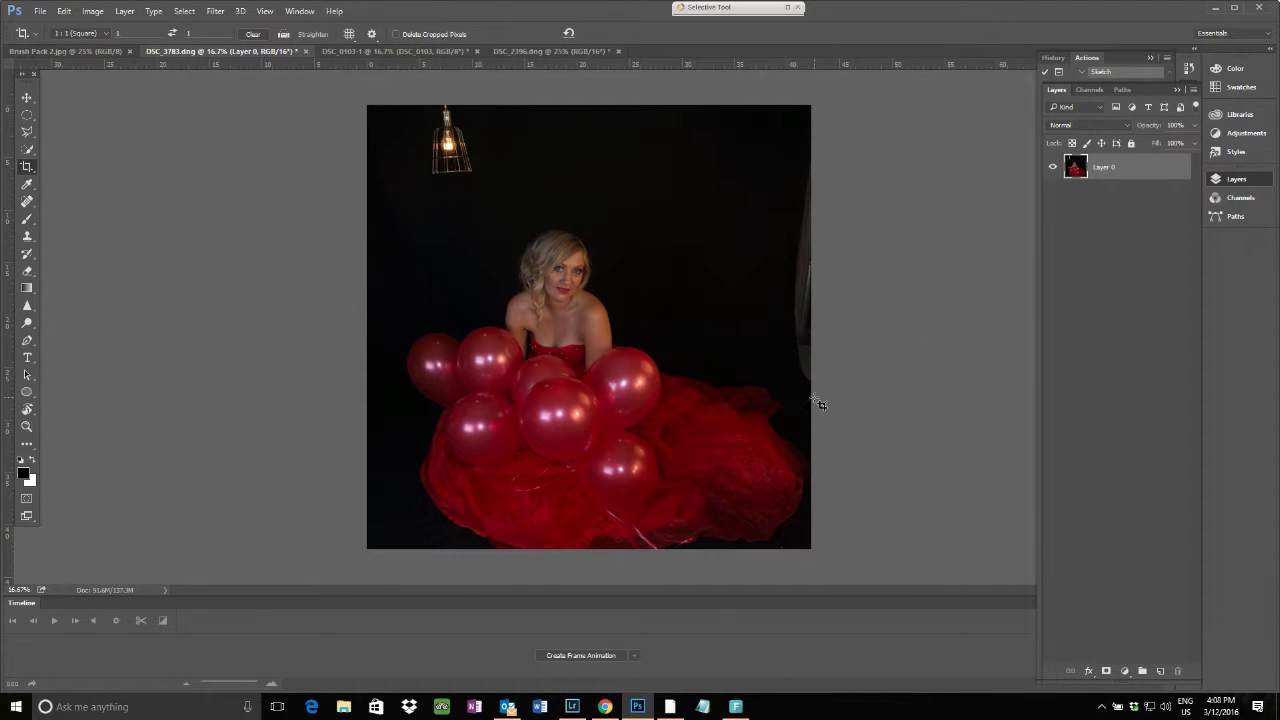
Step: Zoom to 50% and clone black background over the streak at the right edge
key("ctrl+plus")
key("ctrl+plus")
key("ctrl+plus")
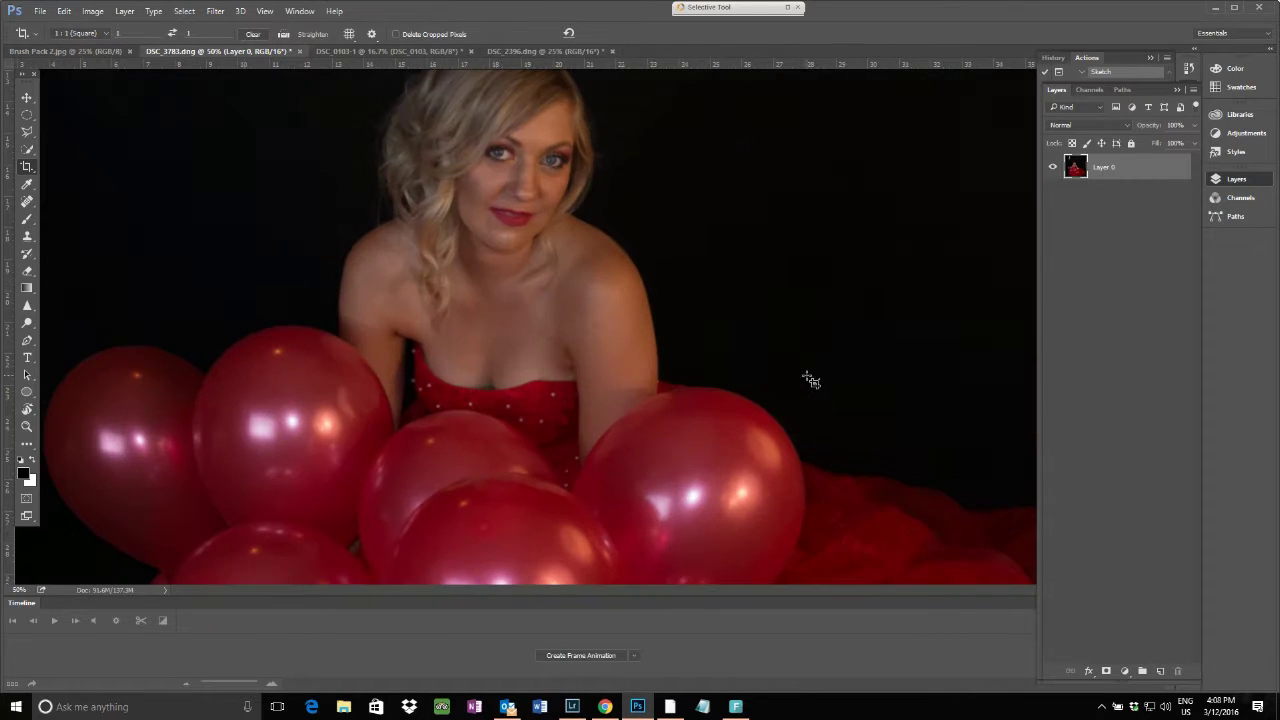
left_click_drag(709, 289, 543, 171)
left_click_drag(609, 220, 482, 210)
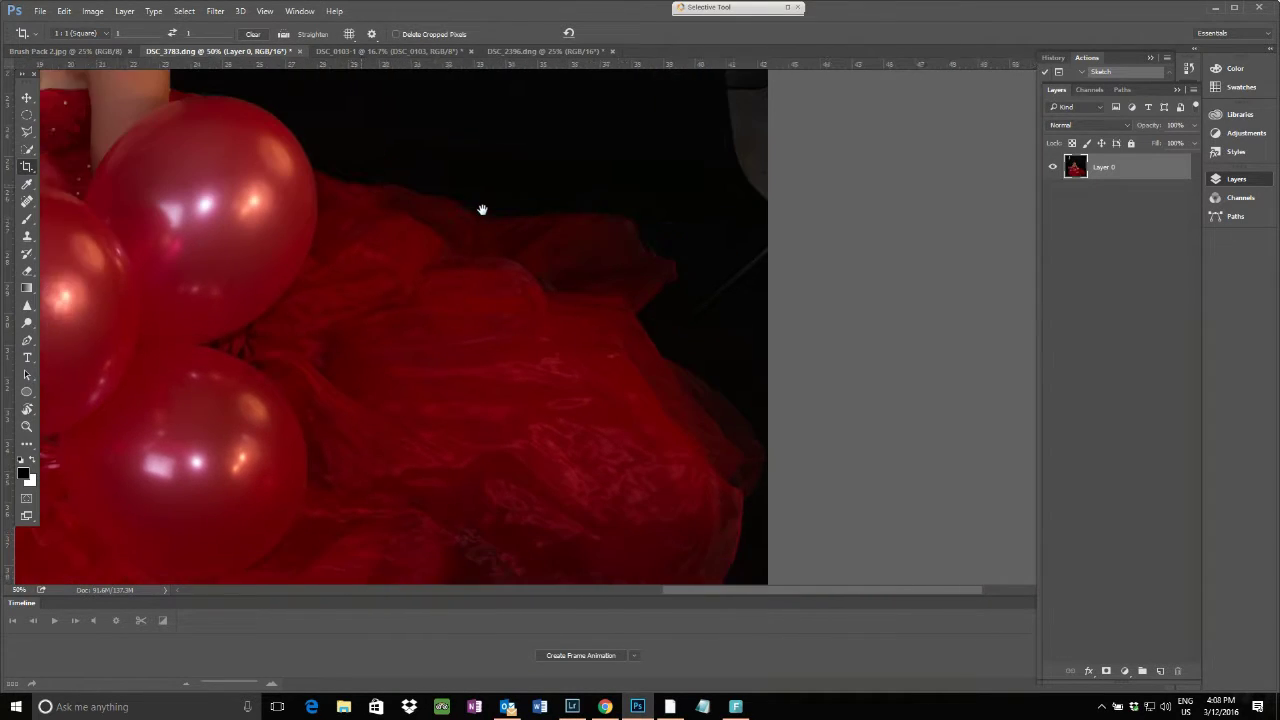
left_click_drag(620, 214, 640, 257)
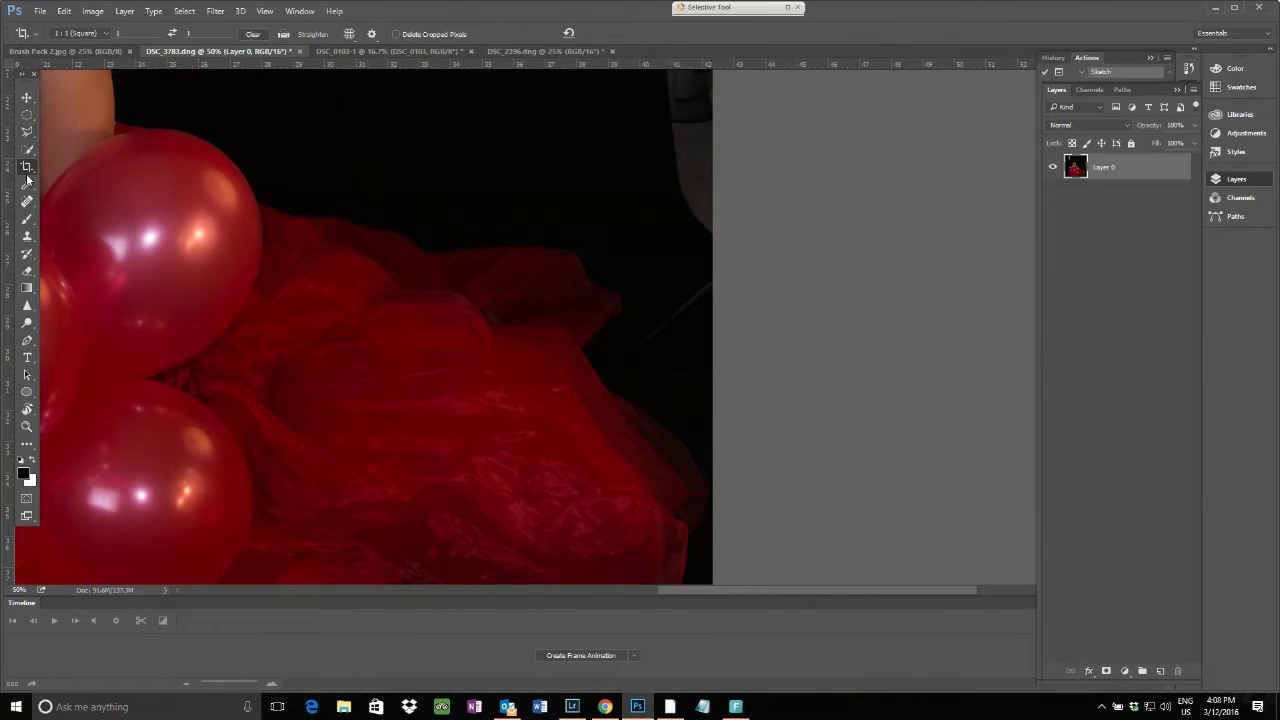
left_click(26, 238)
left_click(110, 236)
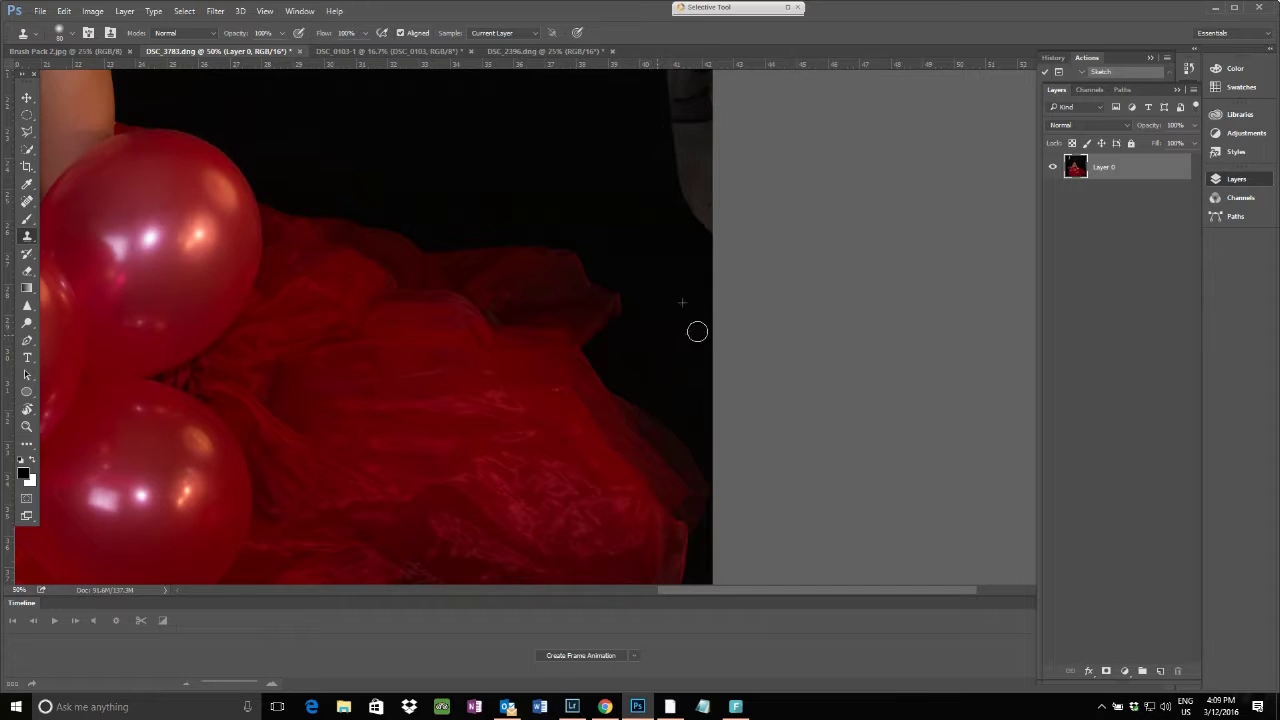
left_click_drag(683, 257, 696, 330)
Step: Zoom out, enlarge the clone brush, sample dark background and paint over the right curtain edge
scroll(676, 190, "up", 1)
scroll(676, 190, "up", 10)
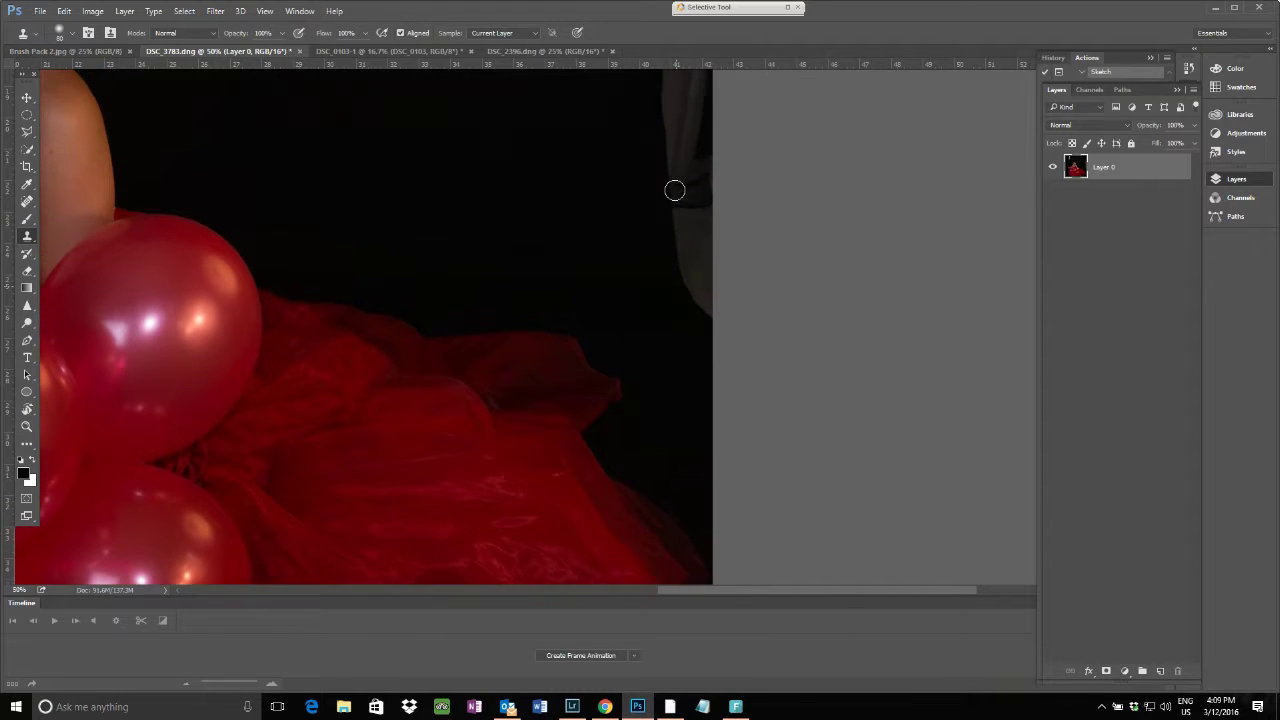
scroll(670, 189, "up", 10)
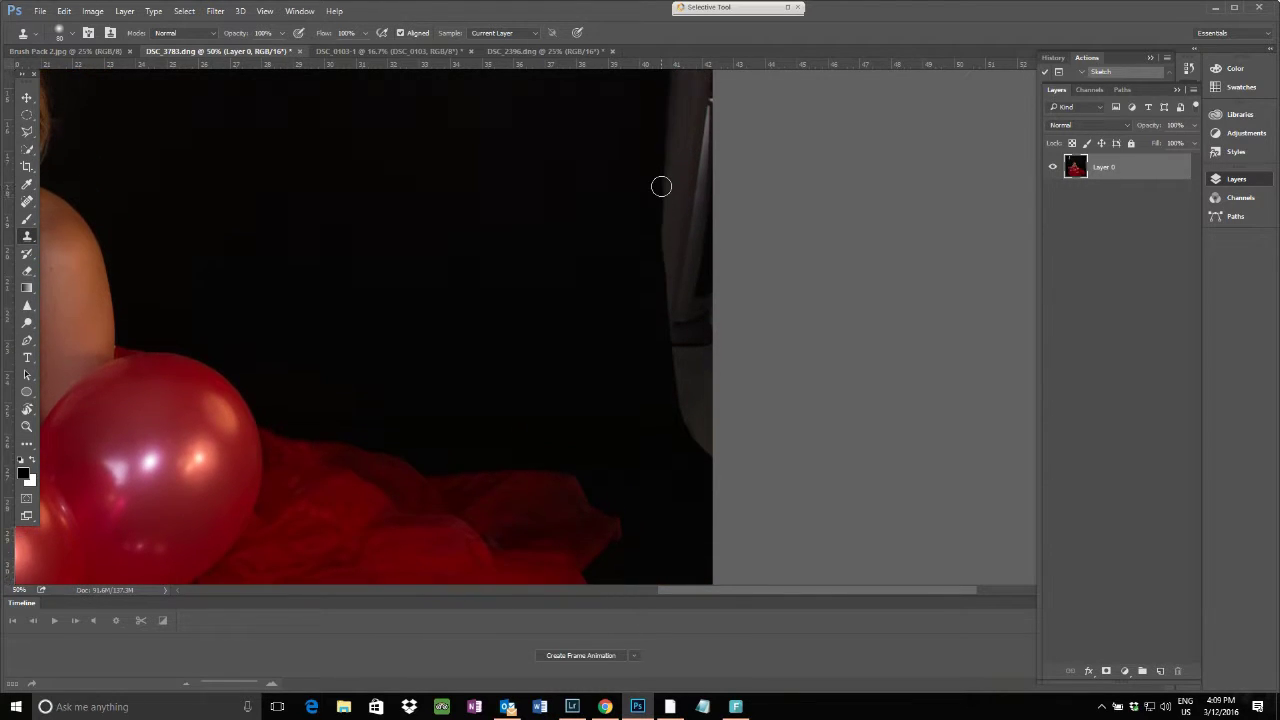
scroll(689, 126, "up", 10)
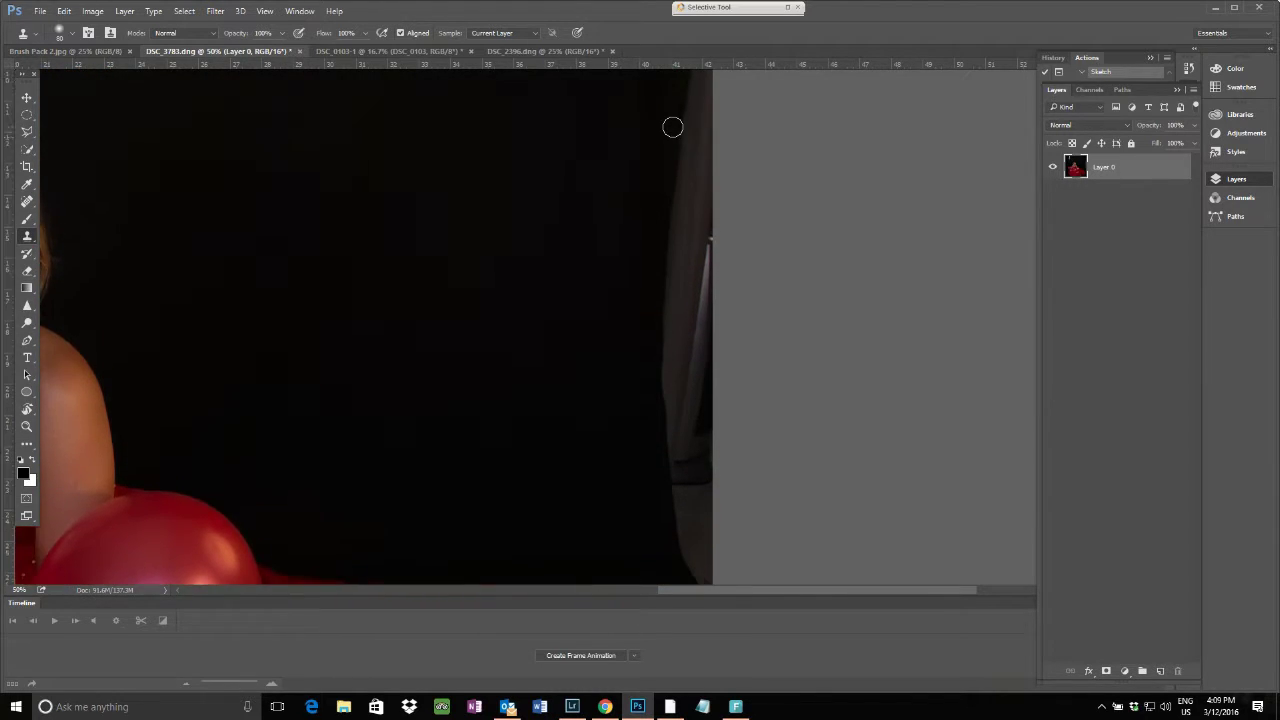
scroll(669, 125, "up", 10)
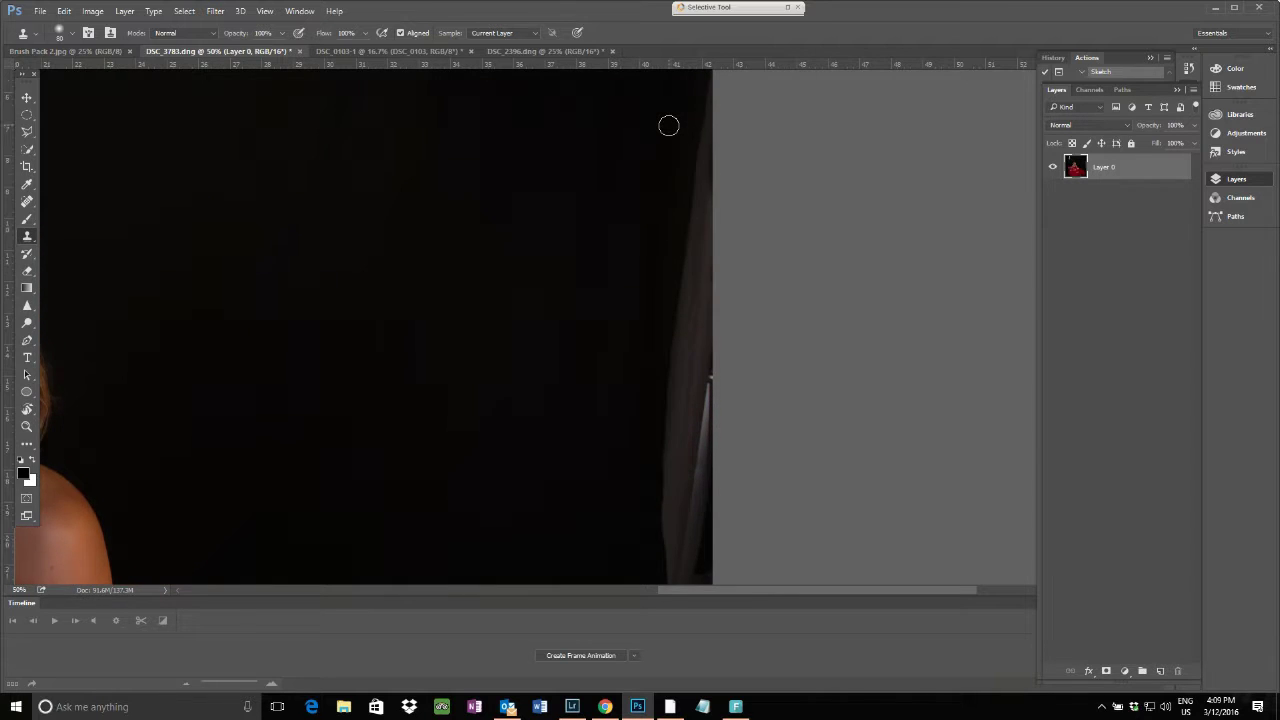
scroll(660, 116, "up", 10)
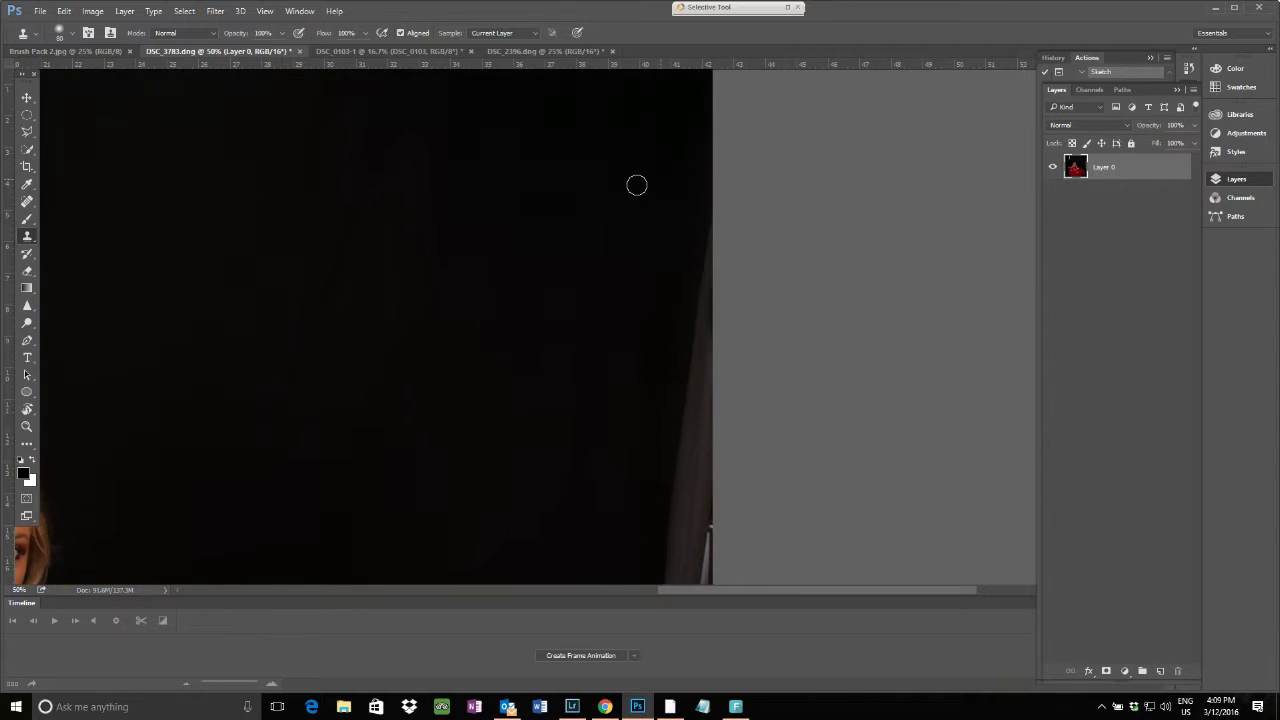
scroll(641, 194, "up", 3)
key("ctrl+minus")
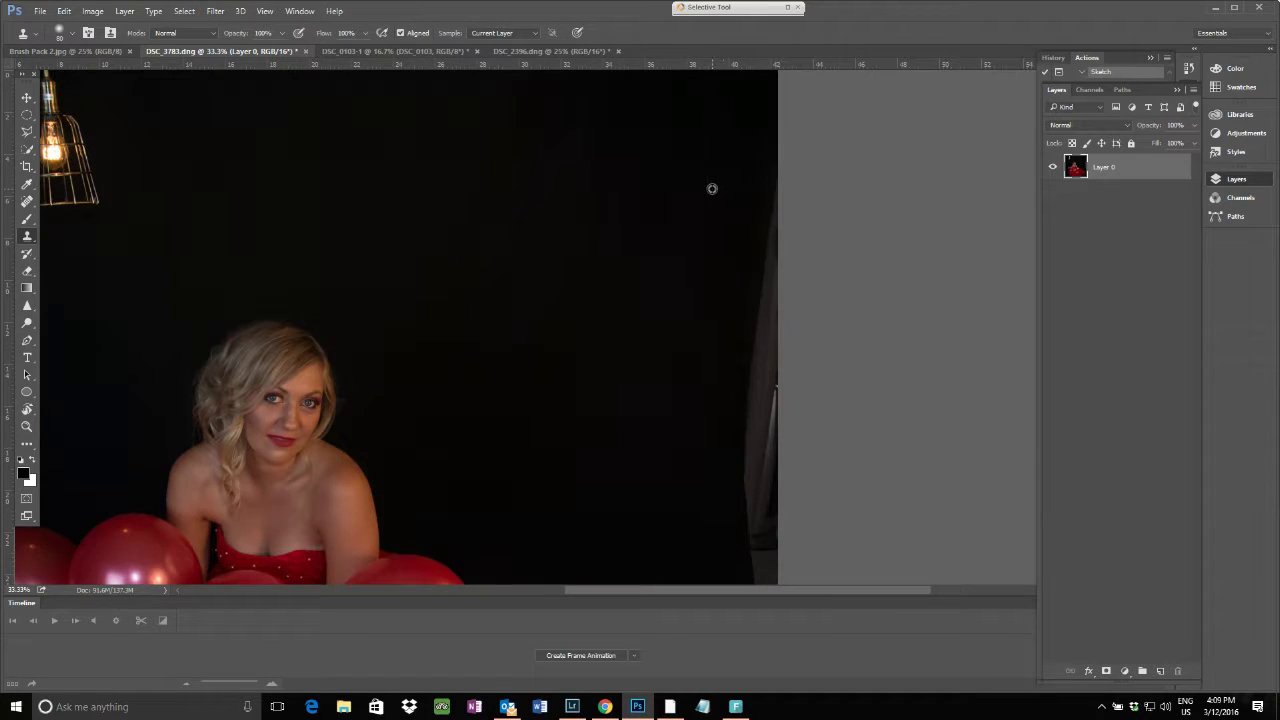
key("bracketright")
key("bracketright")
key("bracketright")
key("bracketright")
key("bracketright")
key("bracketright")
key("bracketright")
key("bracketright")
left_click(686, 211, "alt")
left_click(741, 213)
mouse_move(741, 213)
left_mouse_down()
mouse_move(753, 338)
mouse_move(768, 266)
mouse_move(761, 421)
mouse_move(757, 337)
mouse_move(733, 453)
left_mouse_up()
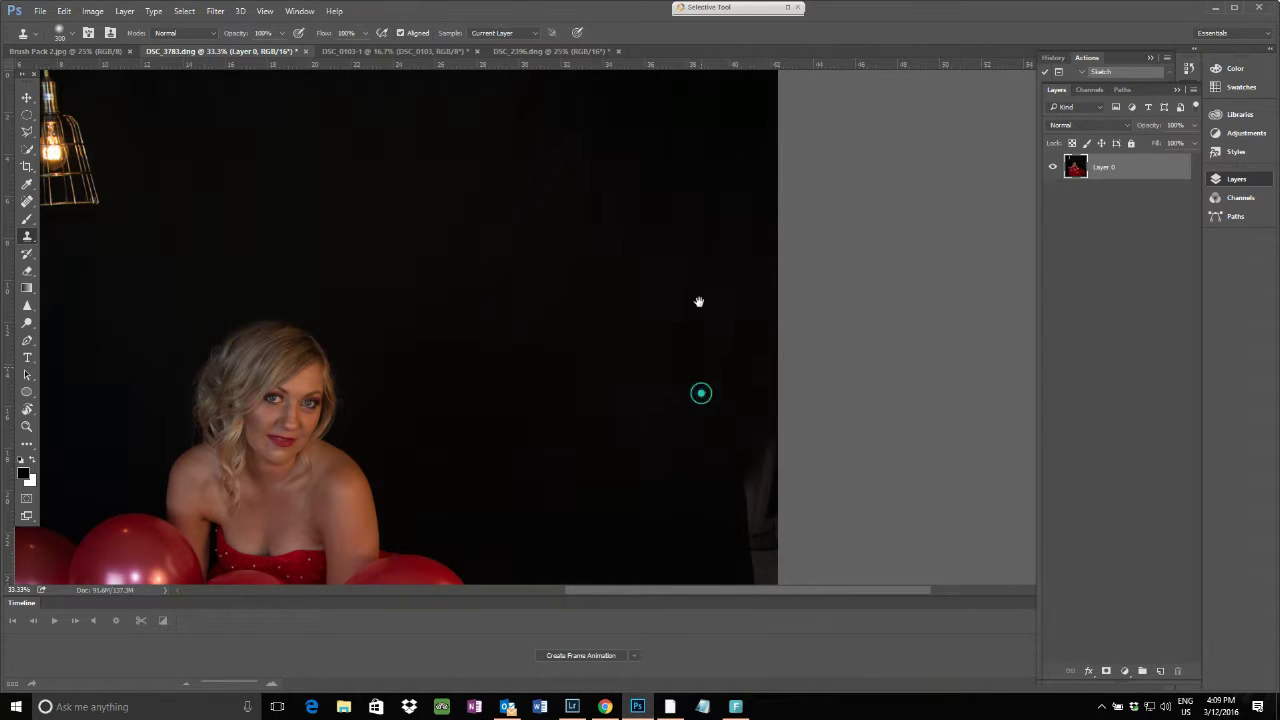
Step: Finish covering the grey strip down the right edge, then zoom in on the woman's face
scroll(700, 391, "down", 5)
mouse_move(750, 260)
left_mouse_down()
mouse_move(765, 442)
mouse_move(761, 405)
left_mouse_up()
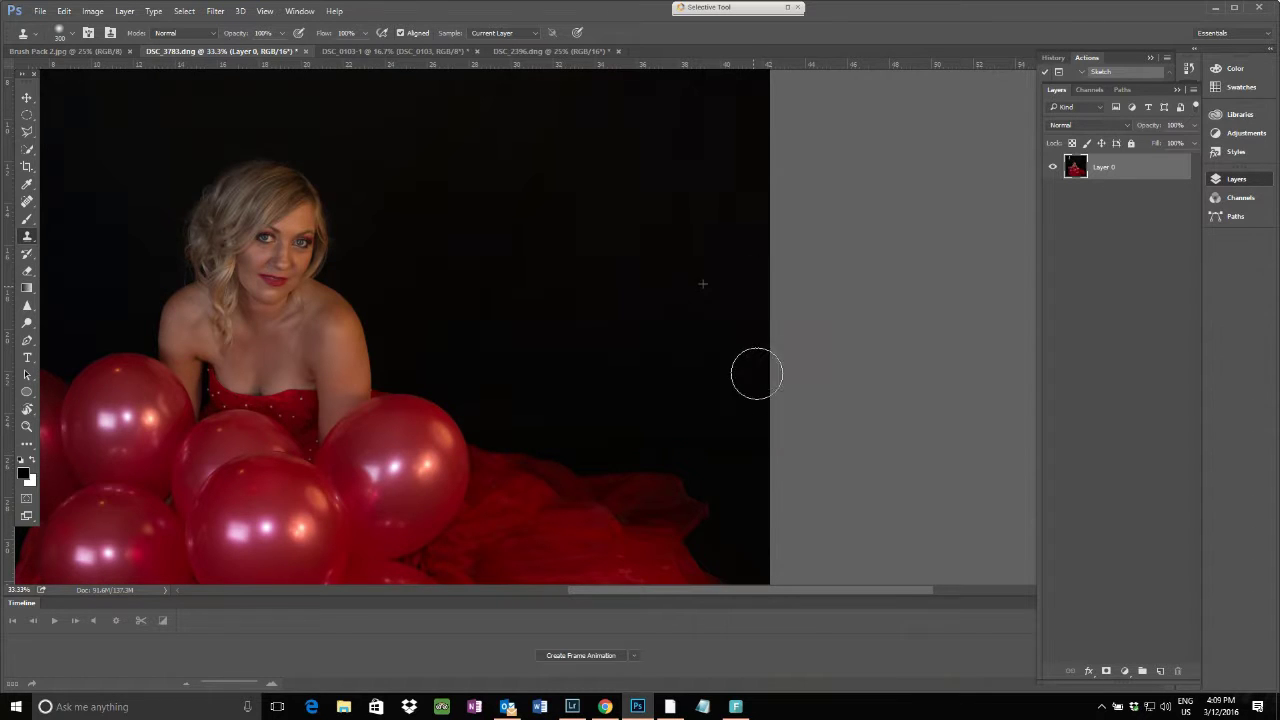
left_click_drag(763, 117, 767, 101)
left_click_drag(640, 254, 897, 274)
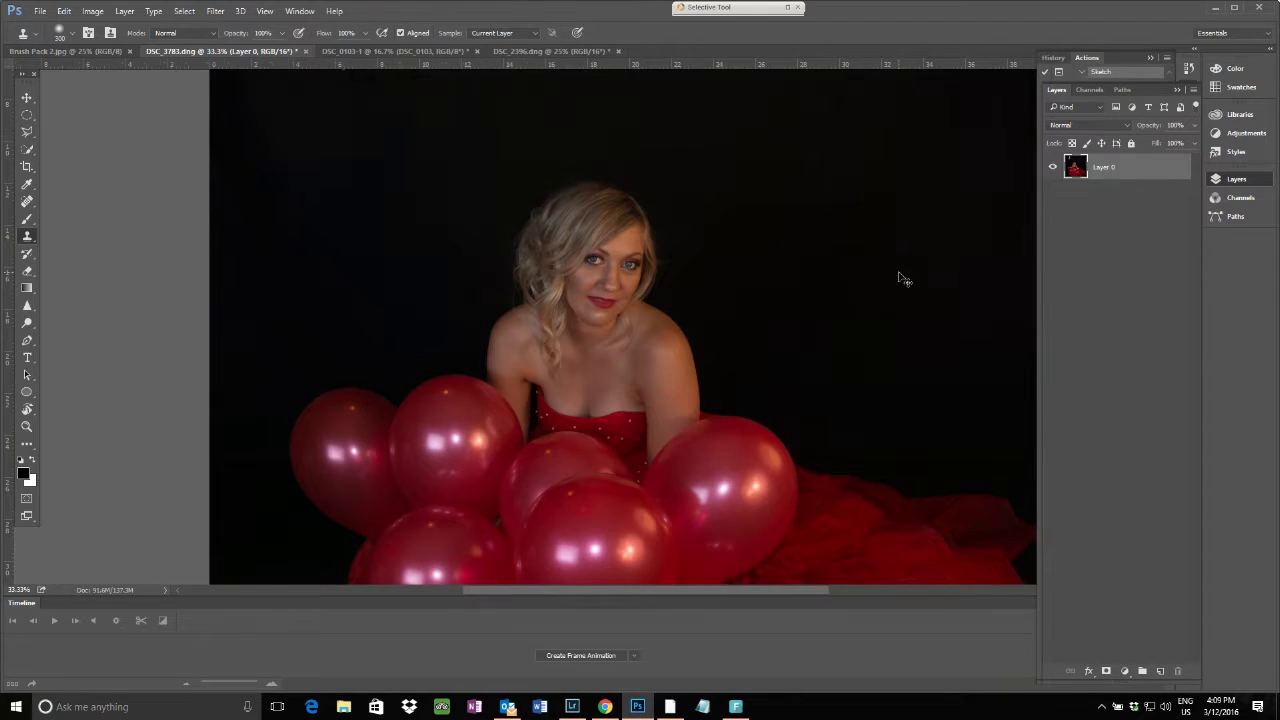
key("ctrl+plus")
key("ctrl+plus")
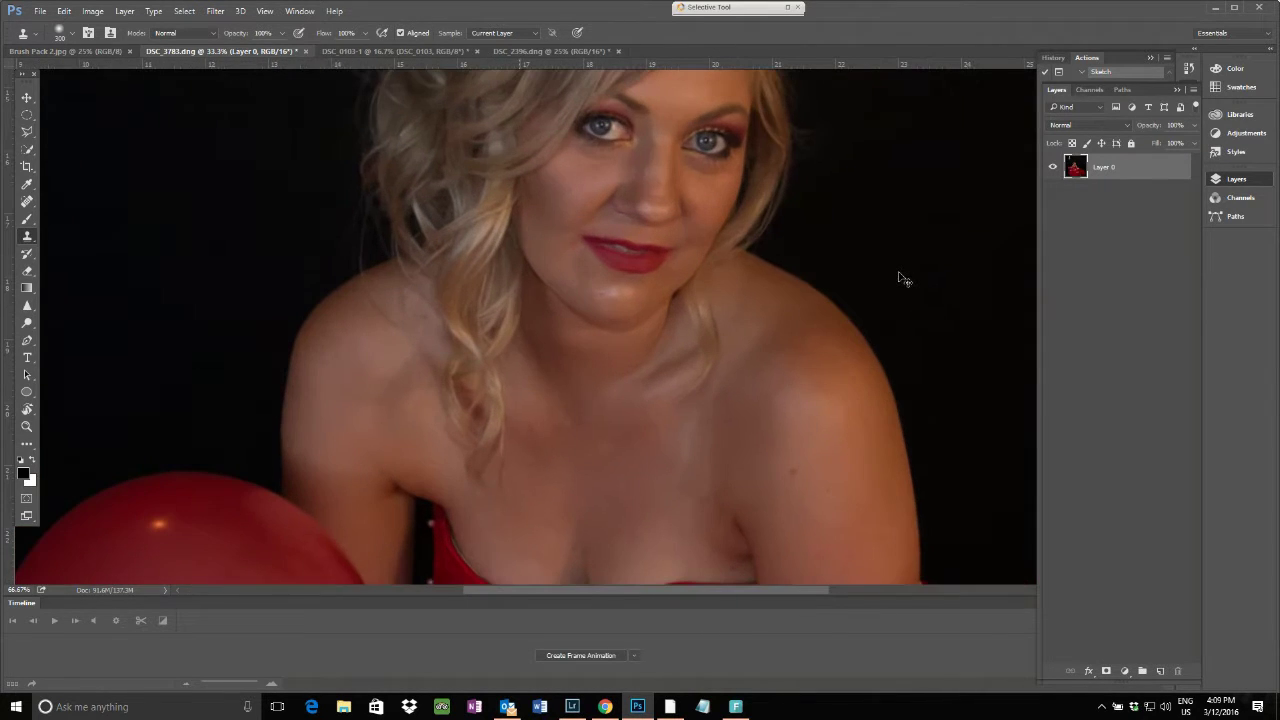
Step: Heal three chin blemishes with a smaller Content-Aware Spot Healing Brush
left_click(27, 202)
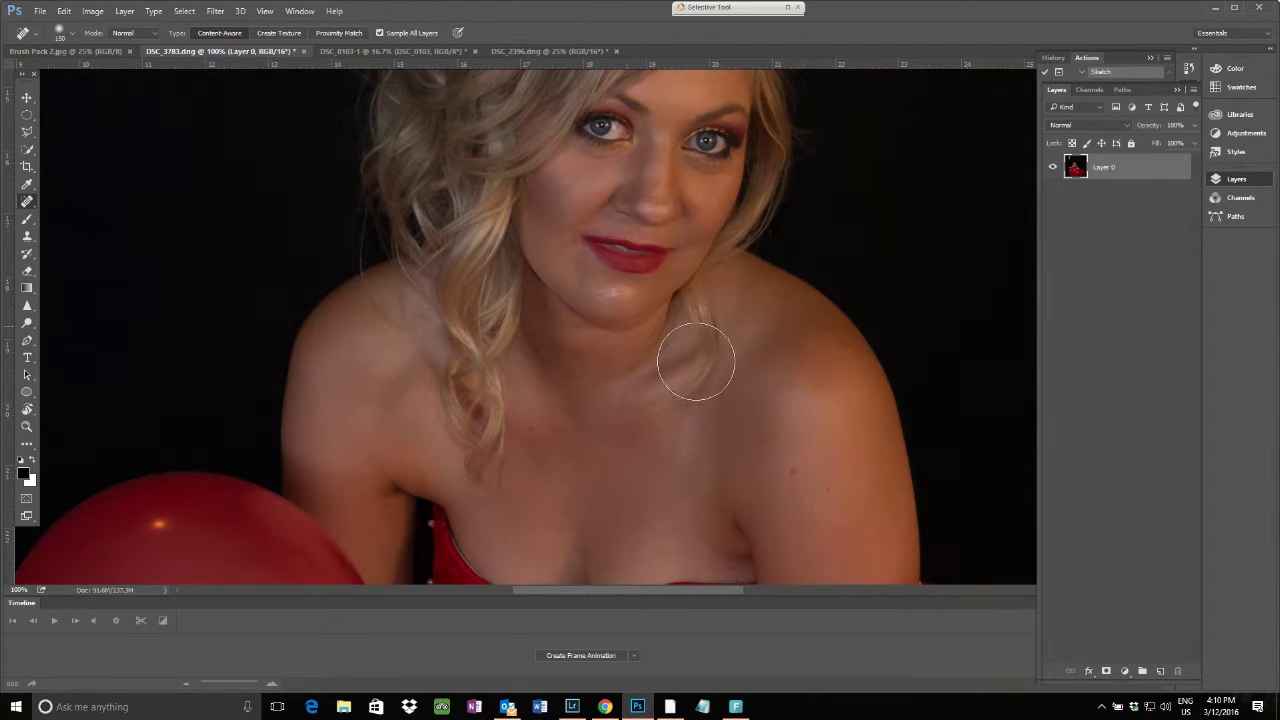
key("bracketleft")
key("bracketleft")
key("bracketleft")
key("bracketleft")
key("bracketleft")
key("bracketleft")
key("bracketleft")
scroll(601, 300, "up", 1)
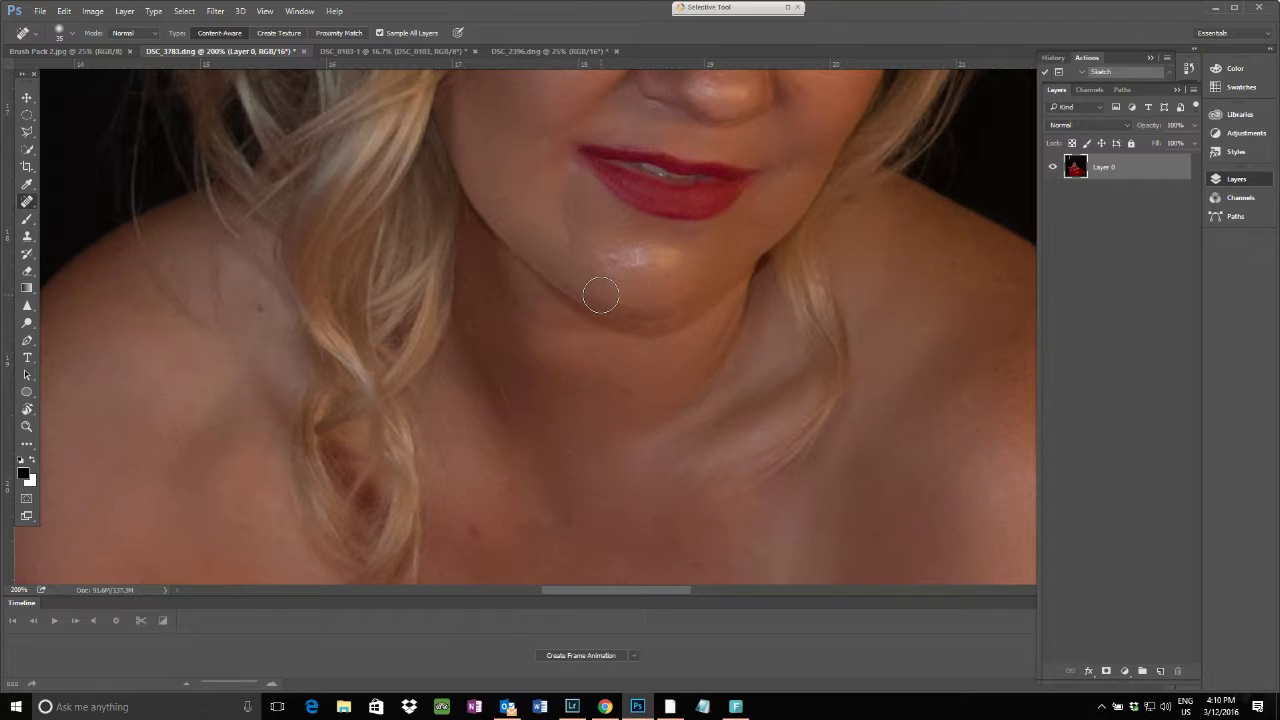
key("bracketleft")
key("bracketleft")
key("bracketleft")
left_click(612, 260)
left_click(614, 260)
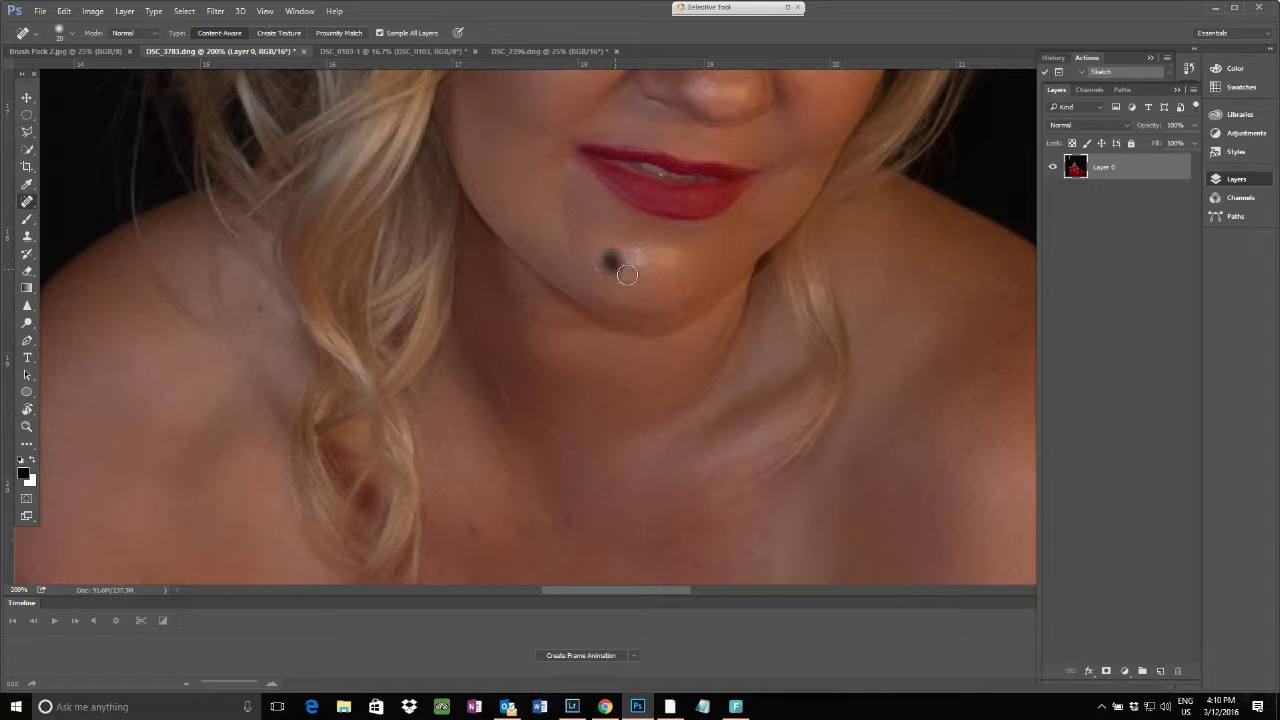
left_click(570, 228)
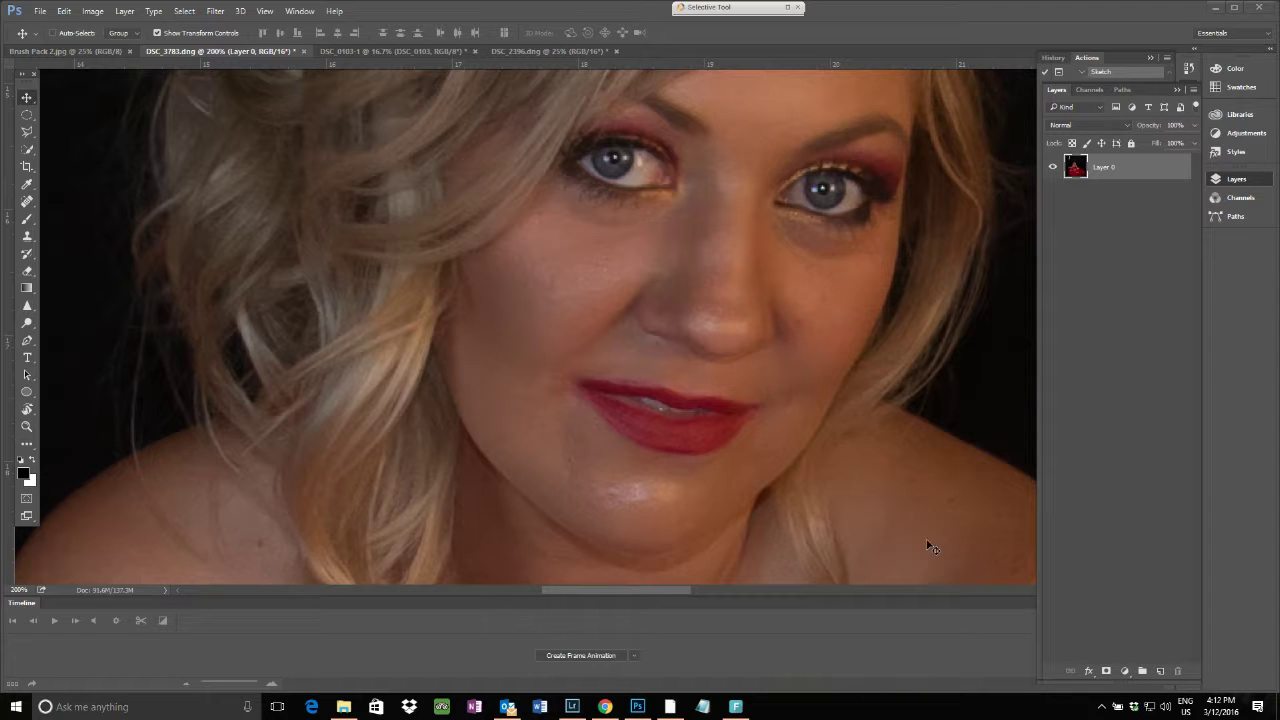
left_click_drag(868, 474, 814, 349)
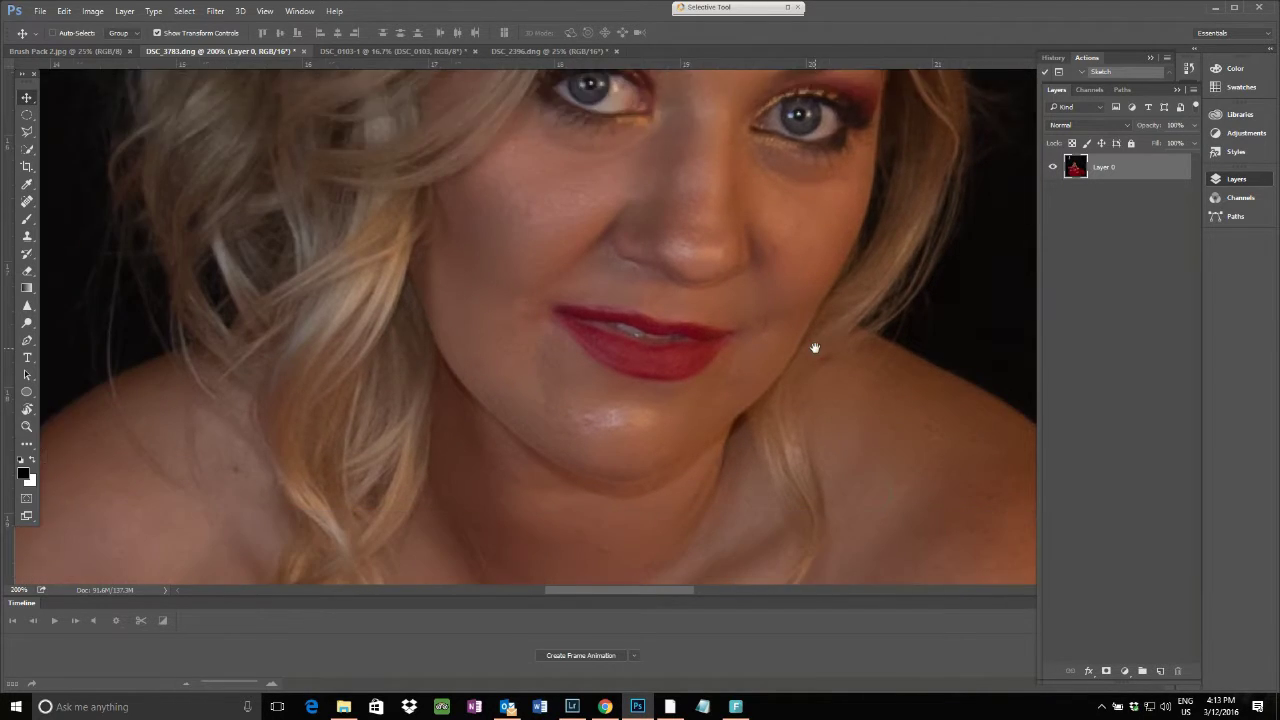
left_click(25, 202)
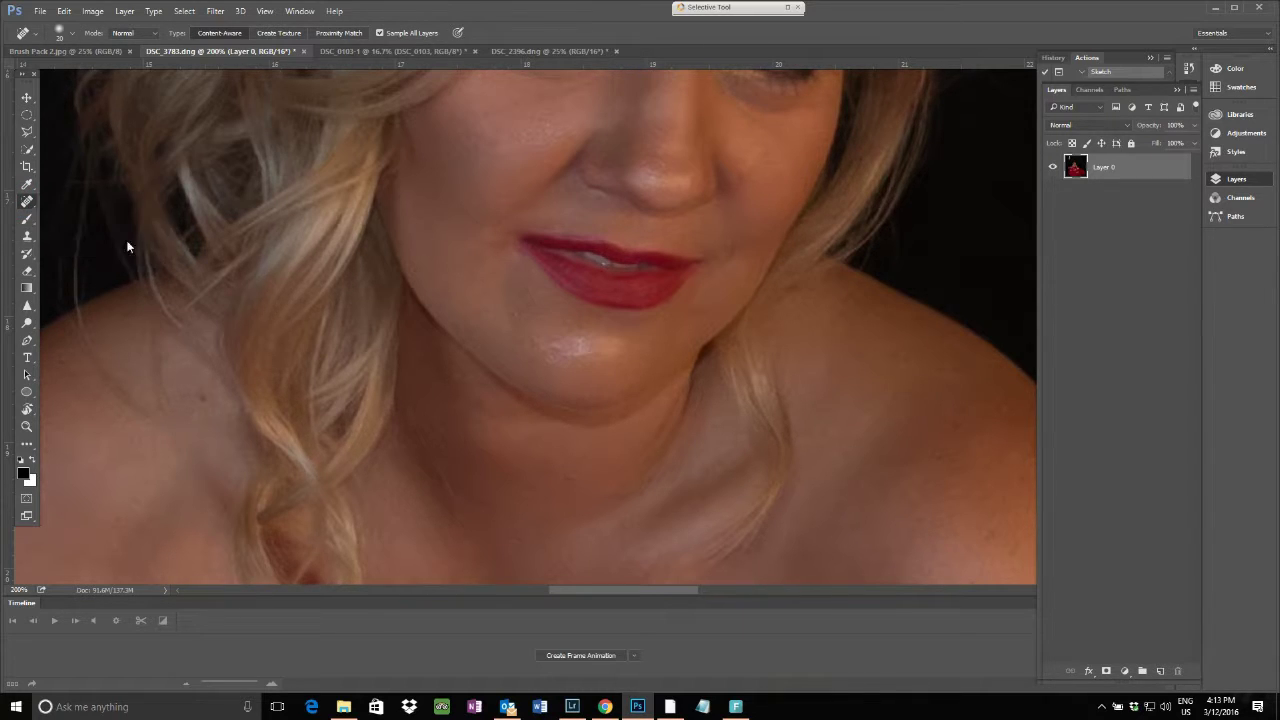
Step: With a 15 px Healing Brush, heal the chin spots, a left-shoulder spot and cheek marks
key("shift+j")
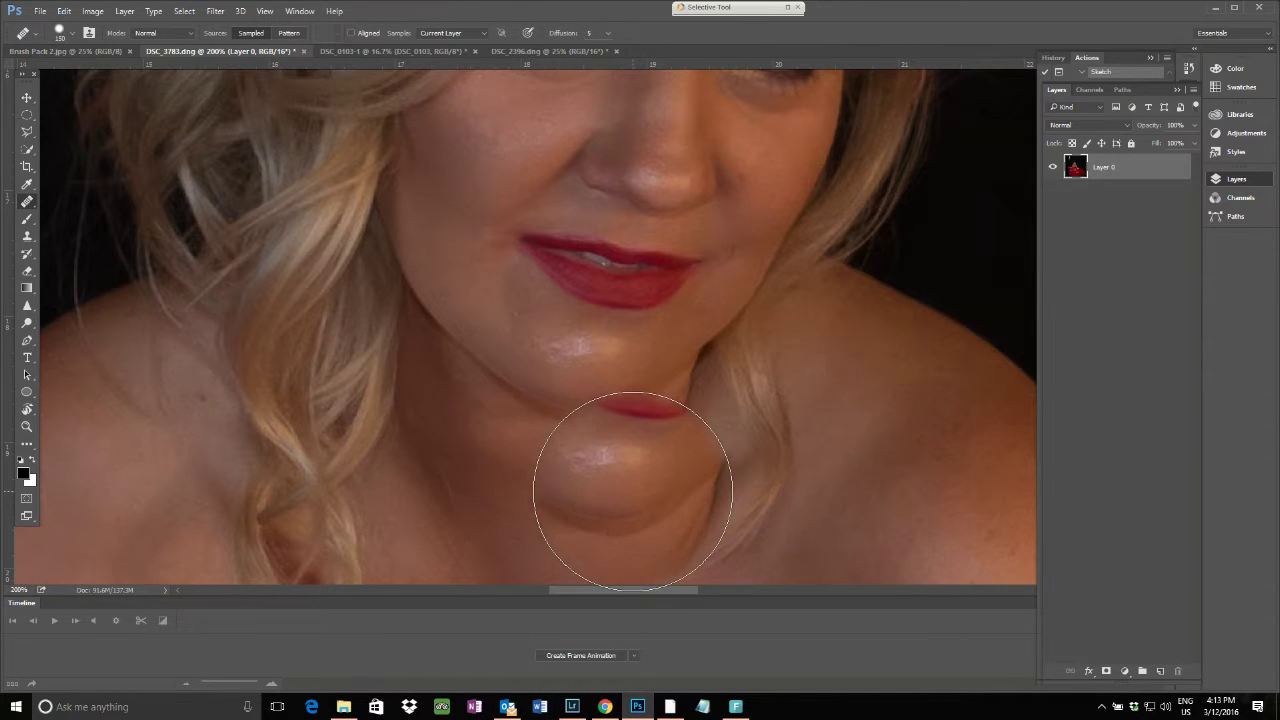
key("bracketleft")
key("bracketleft")
key("bracketleft")
key("bracketleft")
key("bracketleft")
key("bracketleft")
key("bracketleft")
key("bracketleft")
key("bracketleft")
key("bracketleft")
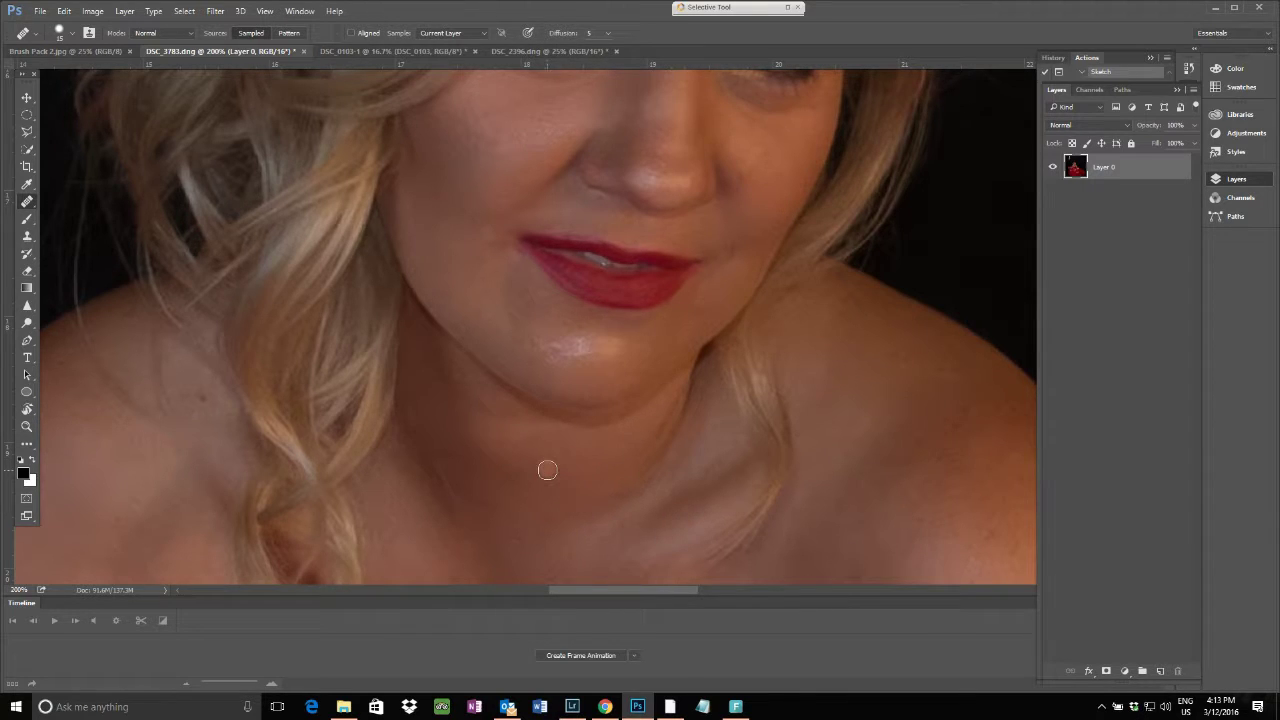
left_click(558, 347)
left_click(578, 345)
left_click(512, 315)
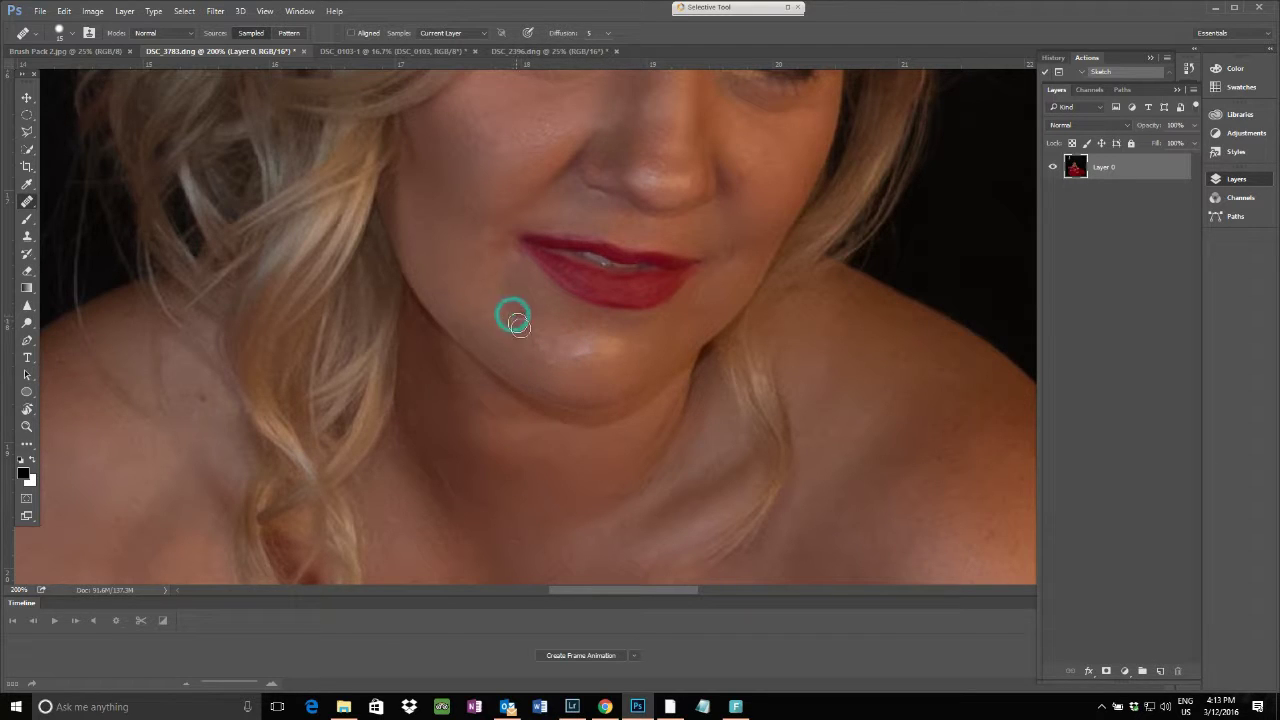
left_click(202, 399)
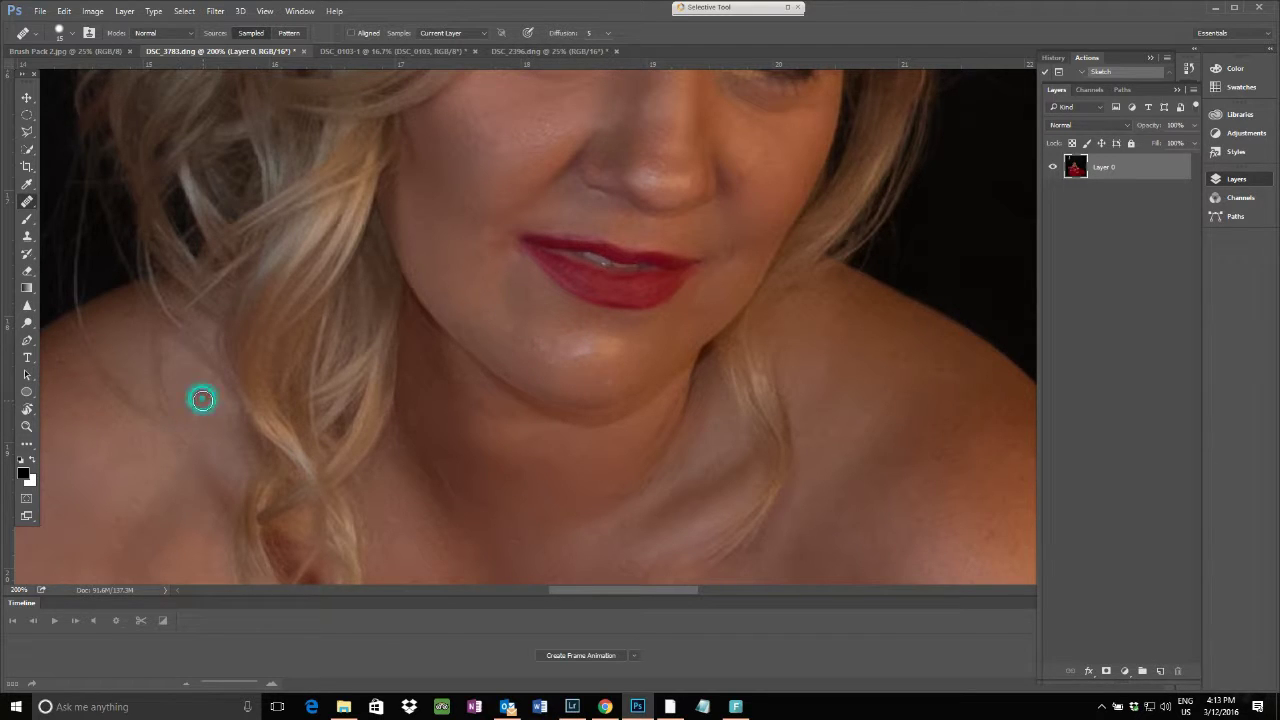
left_click(742, 177)
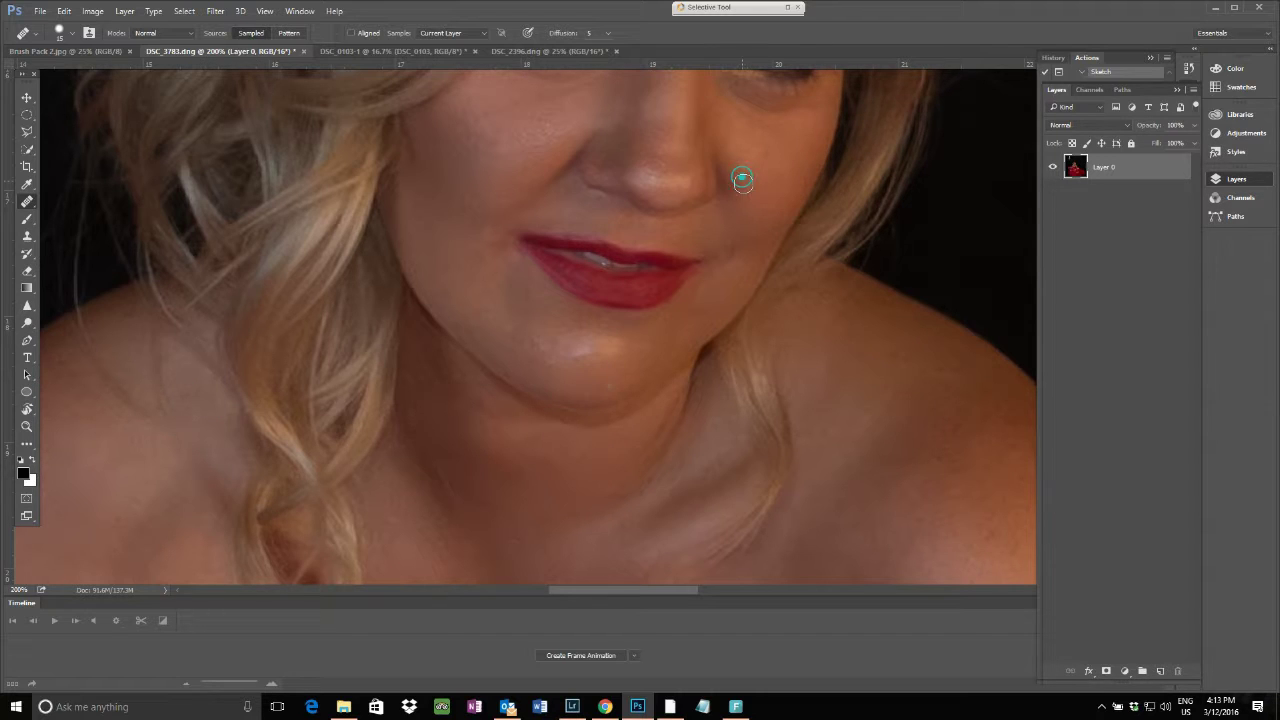
left_click(767, 153)
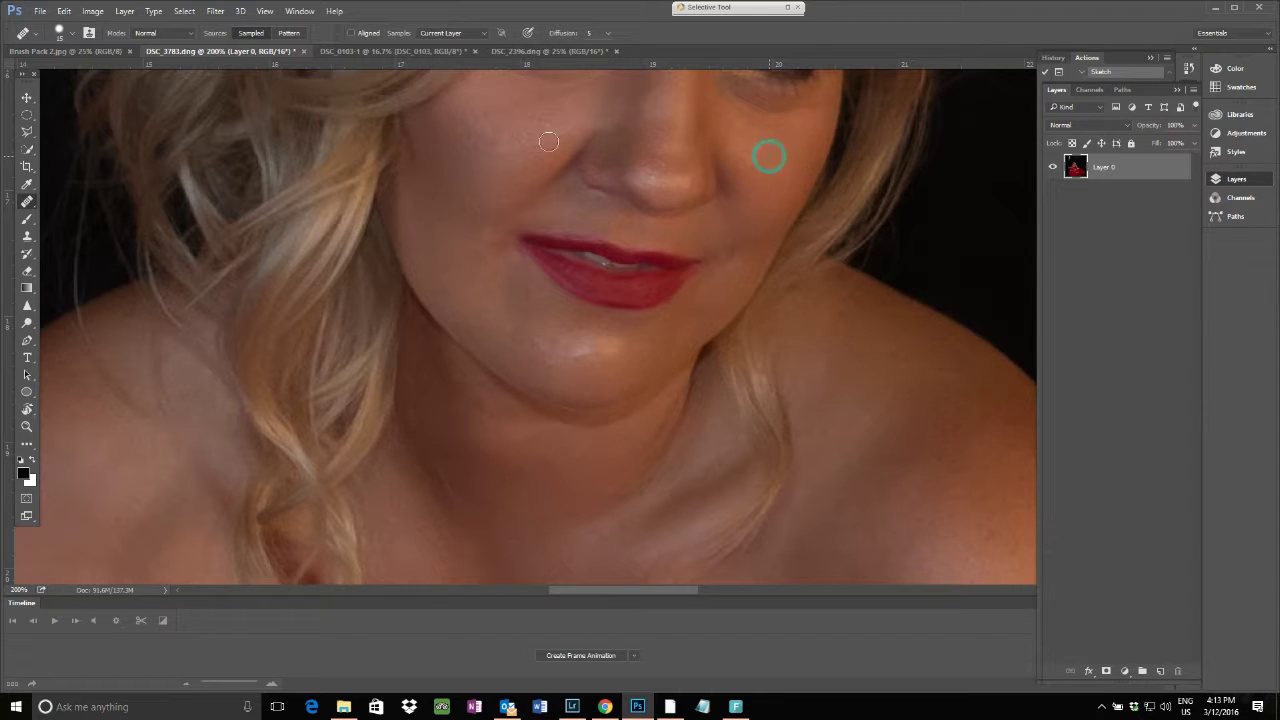
left_click(494, 137)
Step: Smooth a cheek patch and heal spots under both eyes and on the chin
left_click_drag(773, 170, 766, 277)
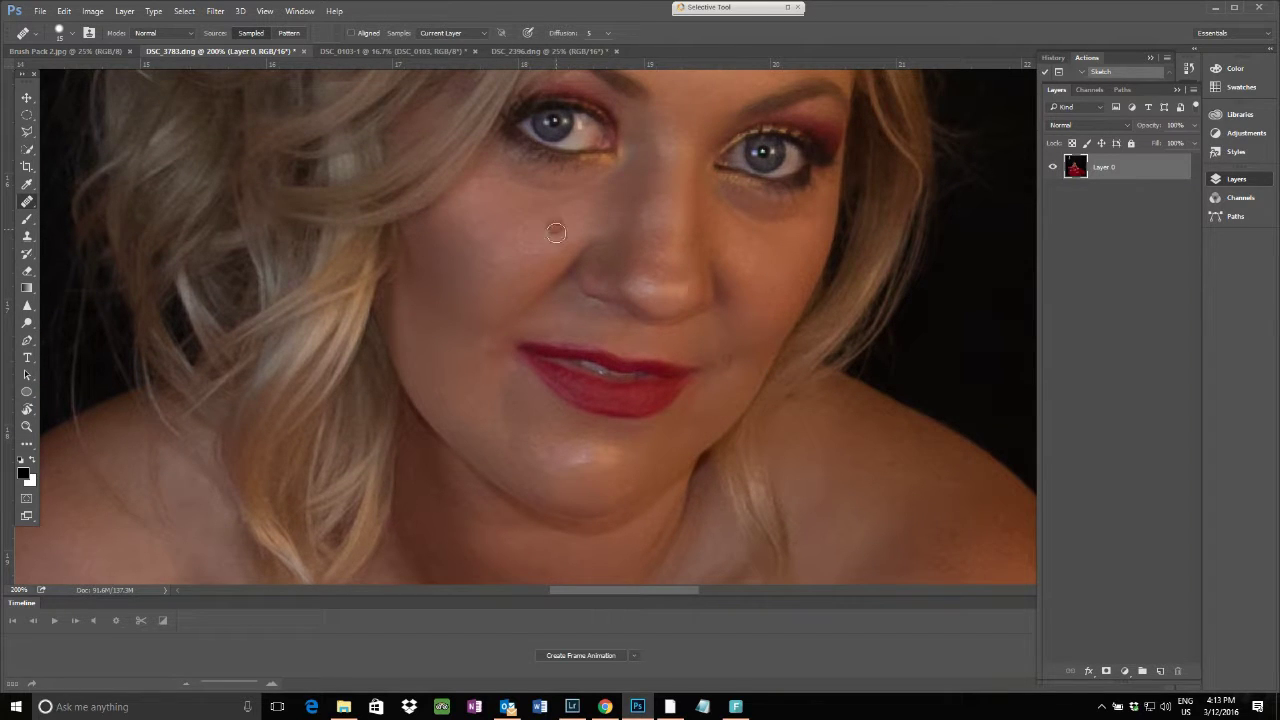
left_click_drag(557, 231, 542, 232)
left_click(482, 156)
left_click(763, 207)
scroll(680, 382, "down", 5)
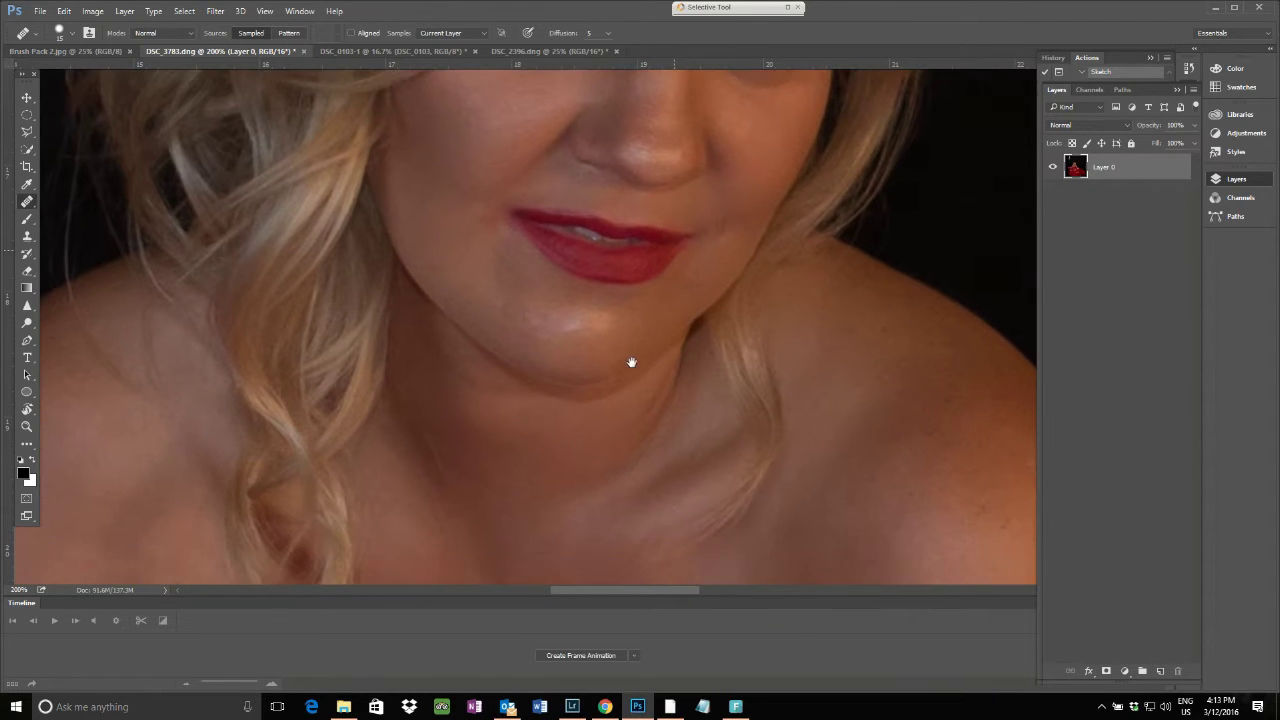
left_click(557, 216)
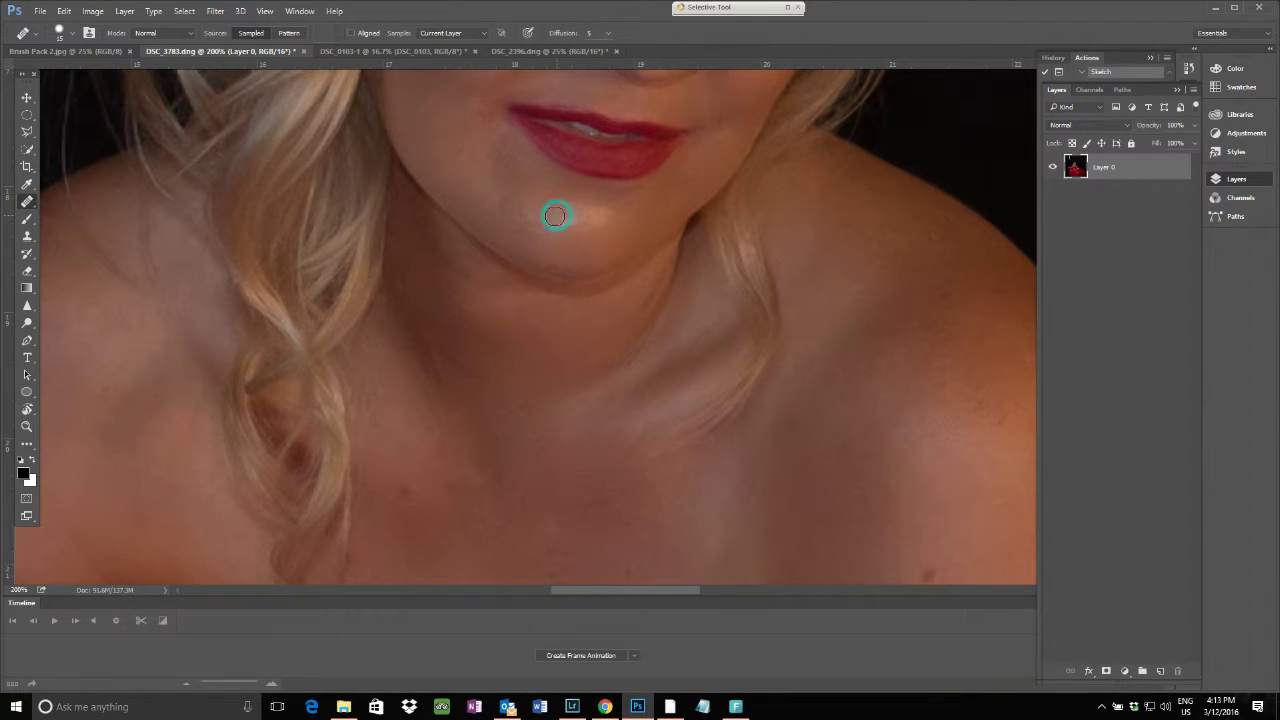
Step: Heal three spots on the neck and remove the dark shoulder mole
left_click_drag(521, 345, 514, 277)
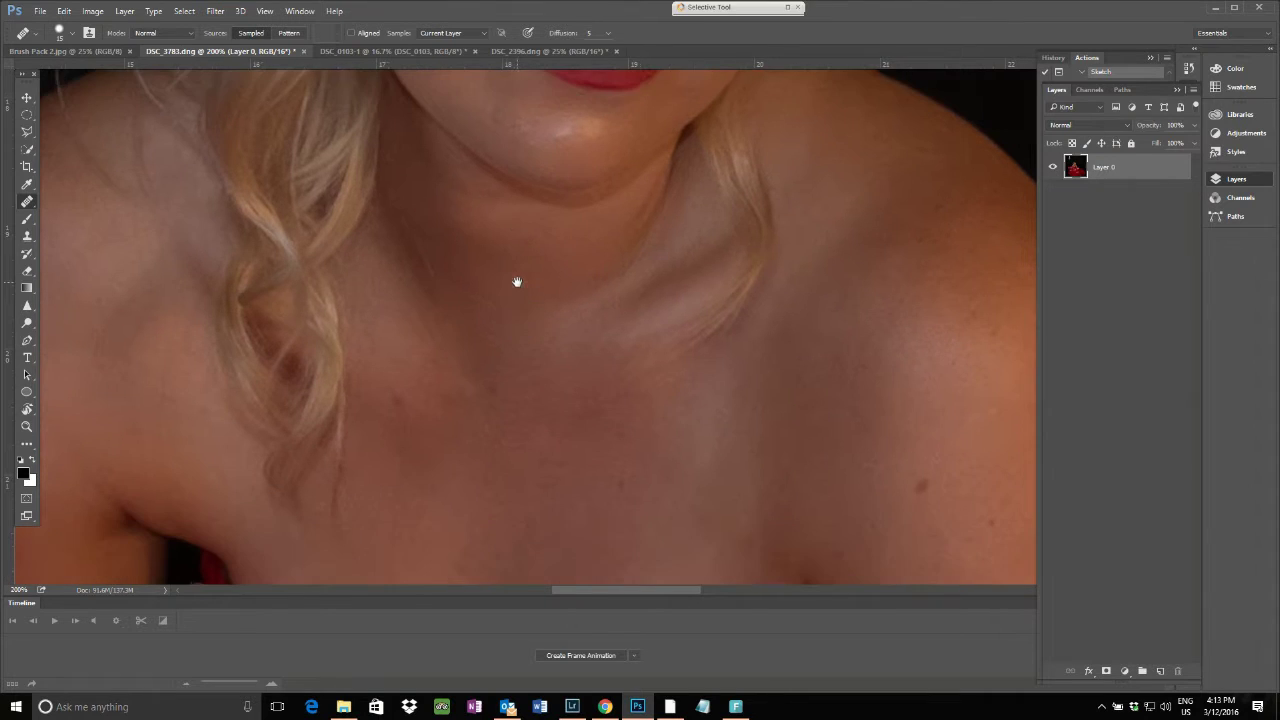
left_click(420, 238)
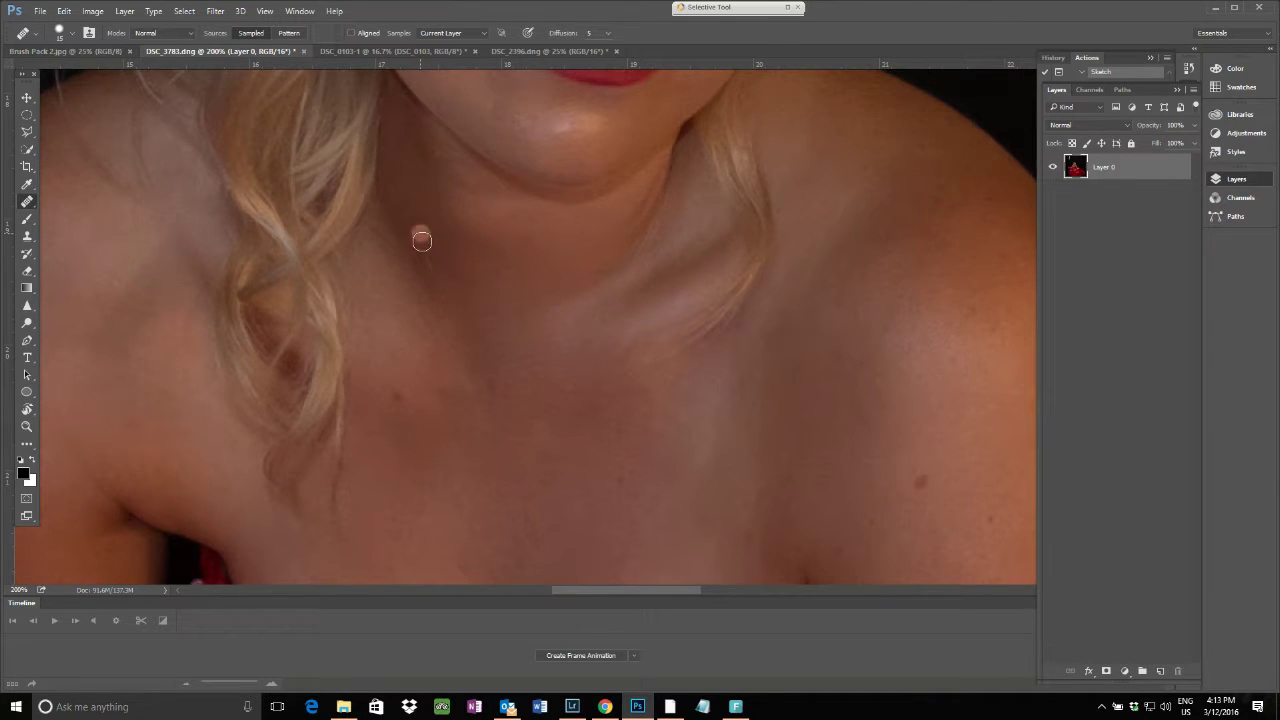
left_click(422, 300)
left_click(488, 378)
left_click(926, 481)
left_click(829, 266)
scroll(814, 251, "up", 3)
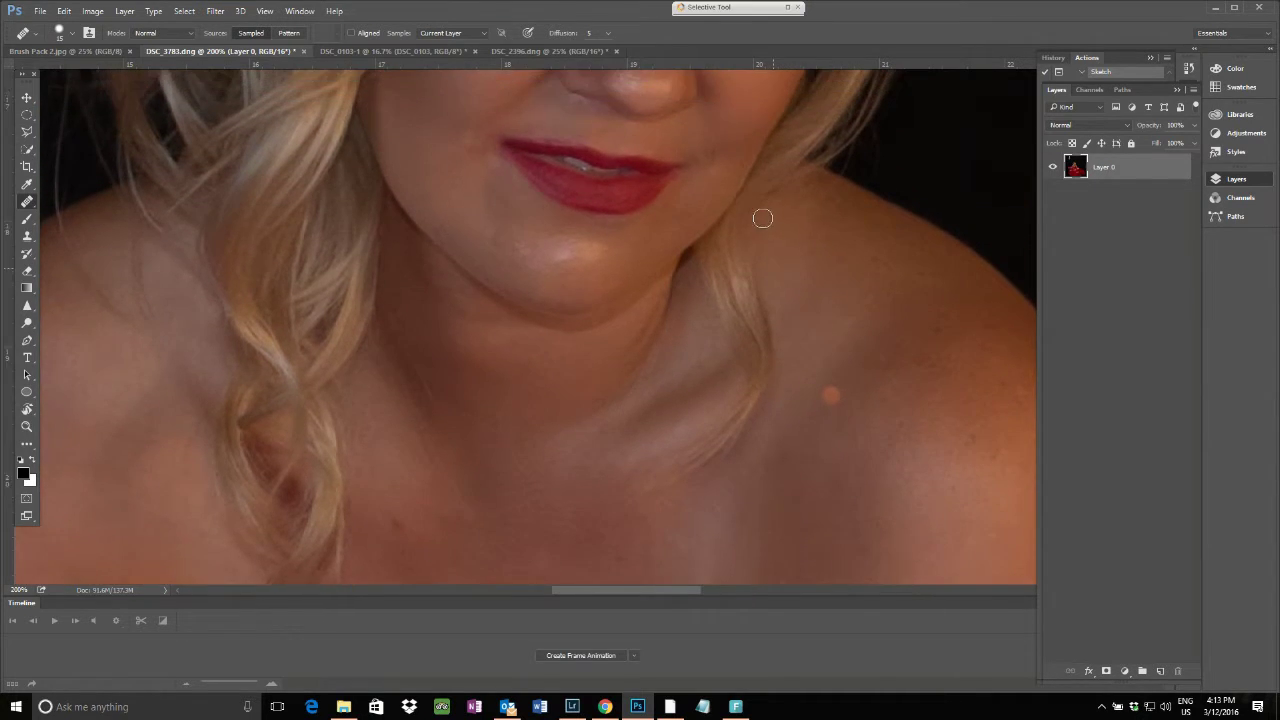
scroll(762, 218, "up", 1)
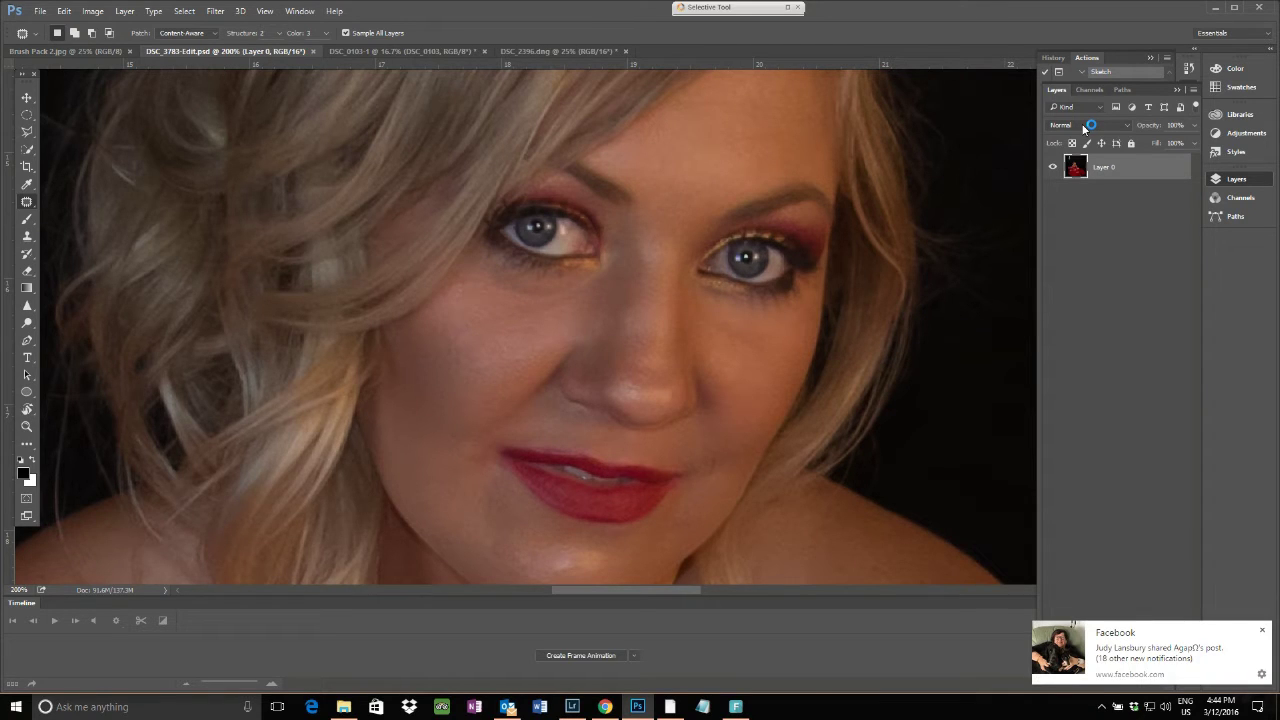
Step: Close the Facebook notification toast
left_click(1262, 631)
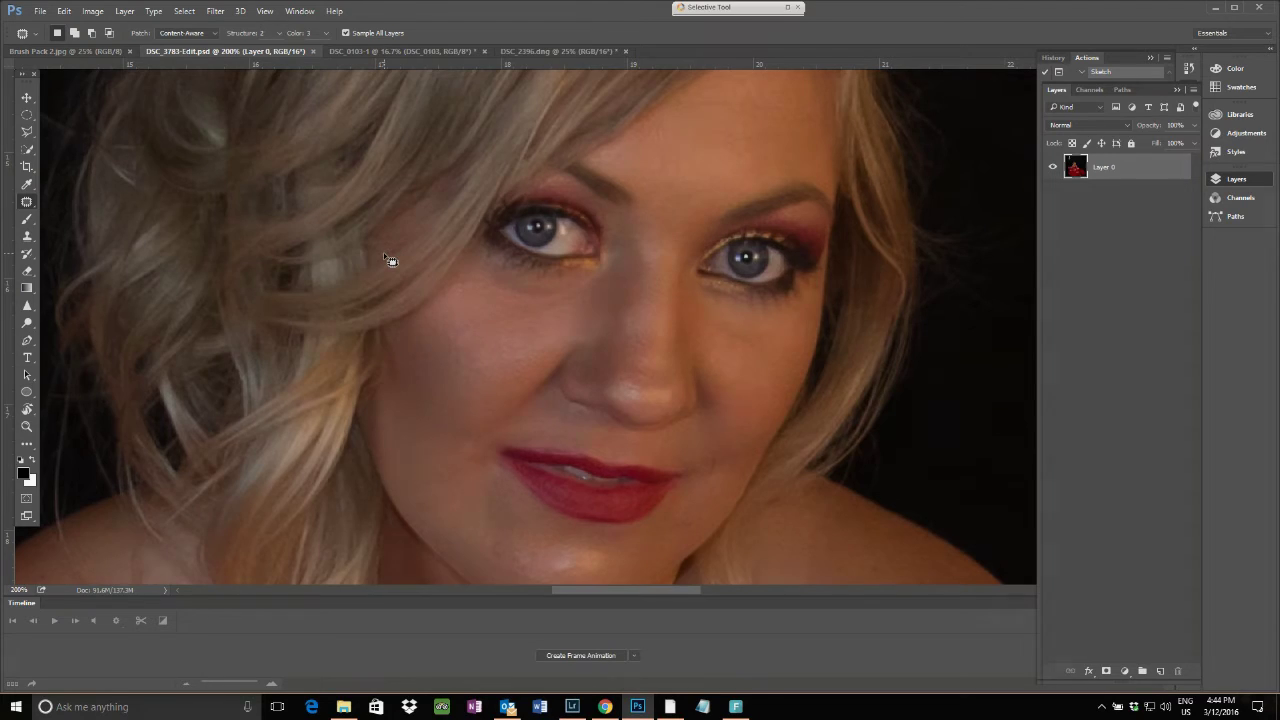